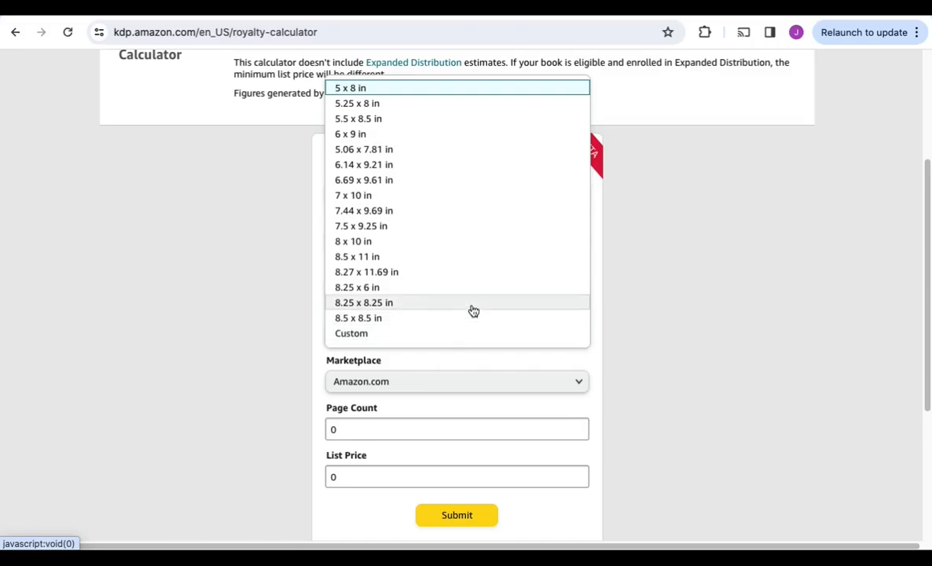
Calculate royalties for a paperback with an 8.25 x 8.25 in trim size, 24 pages and a list price of 19
left_click(473, 309)
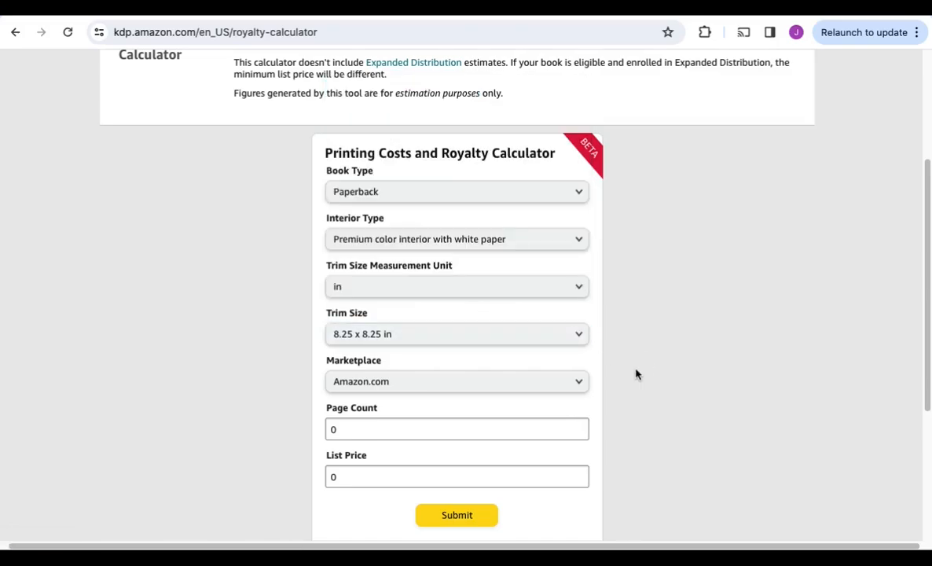
scroll(629, 379, "down", 1)
left_click(469, 386)
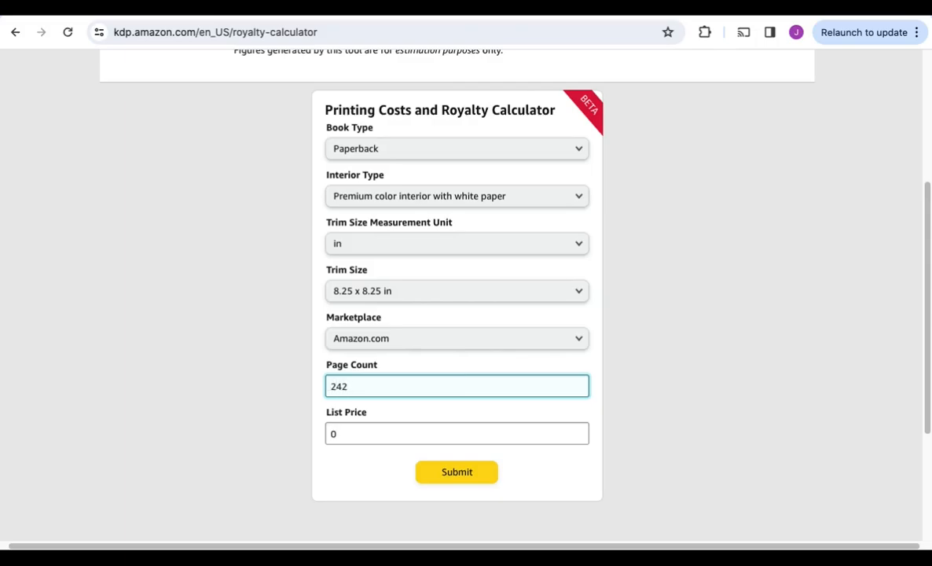
left_click(564, 441)
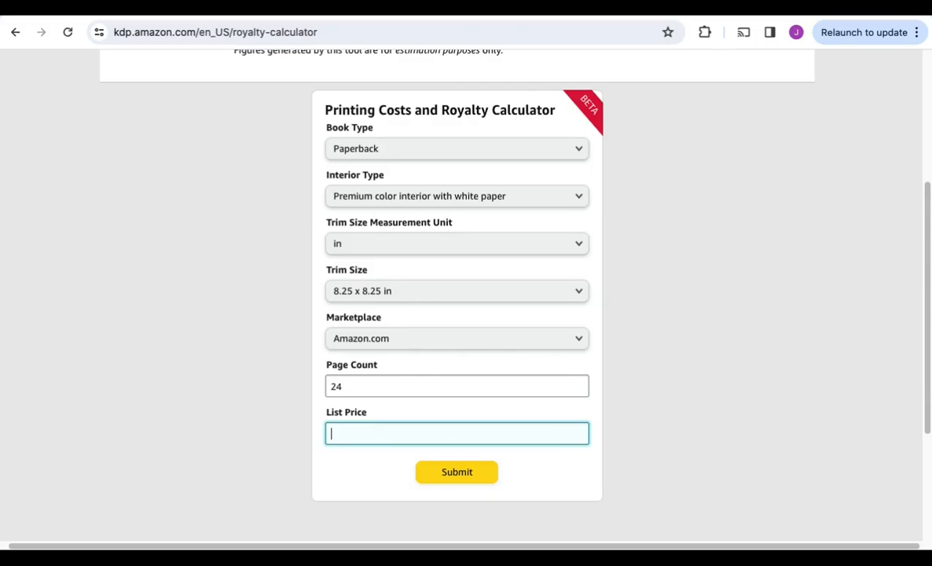
left_click(495, 478)
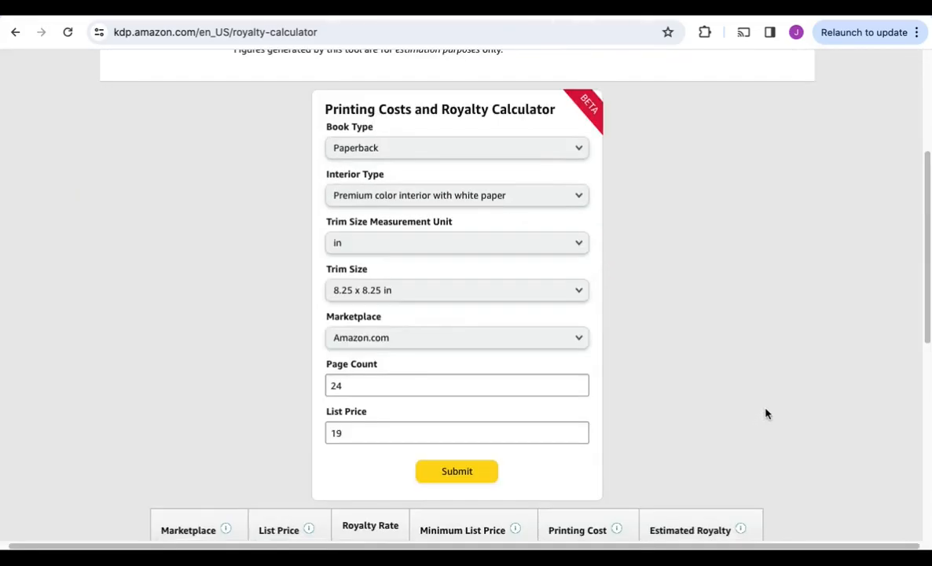
Examine the list price, royalty rate and estimated royalty for Amazon.com in the calculator's results table
scroll(797, 400, "down", 3)
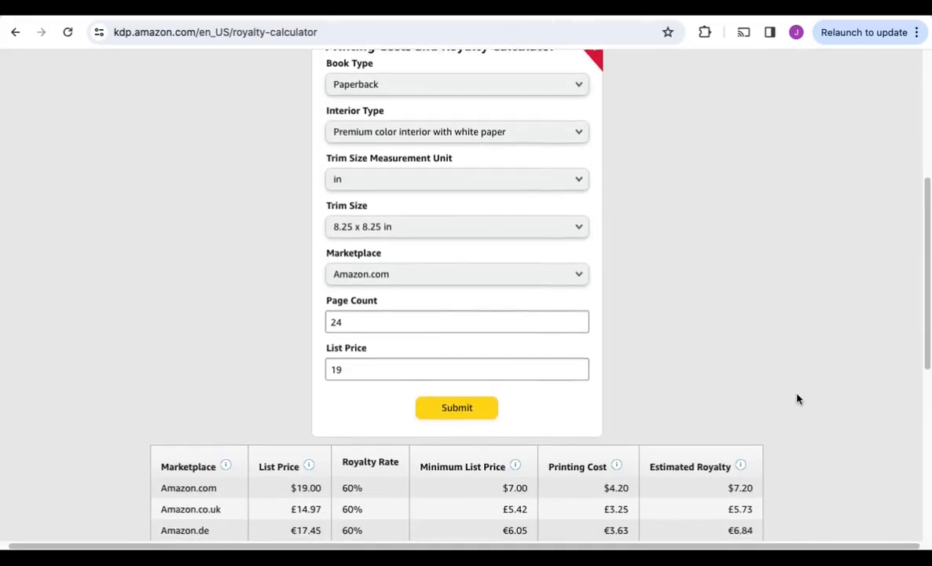
left_click_drag(294, 422, 387, 423)
mouse_move(743, 400)
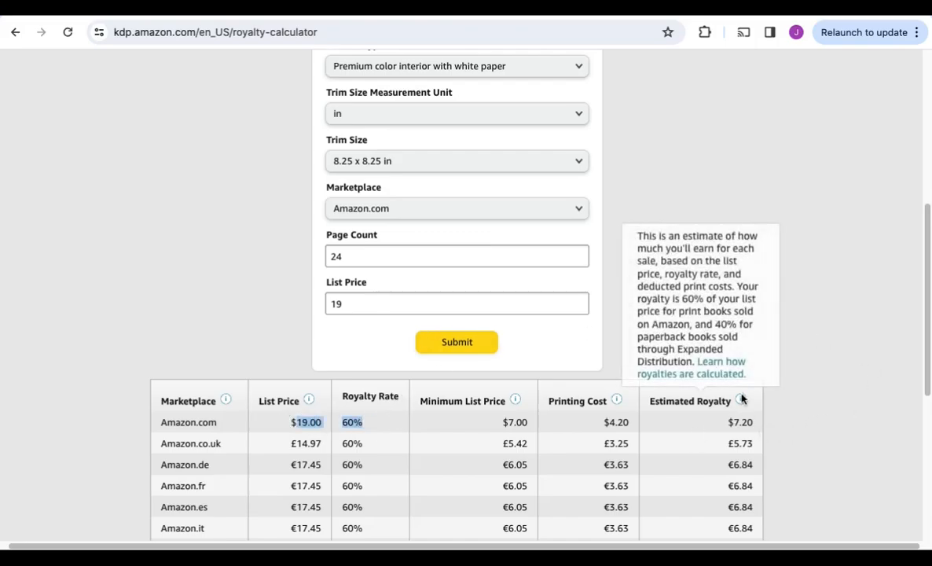
left_click_drag(699, 424, 755, 422)
left_click(841, 441)
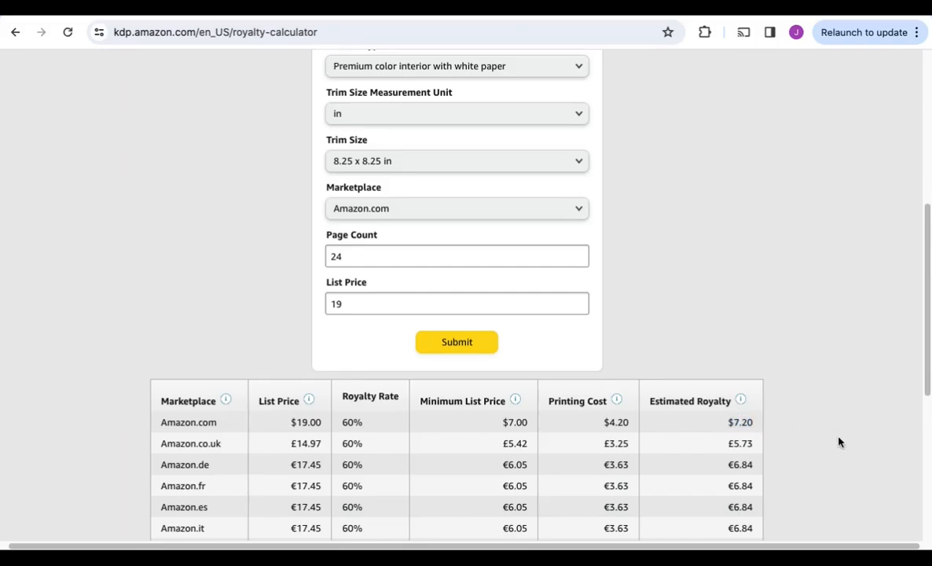
scroll(682, 340, "up", 4)
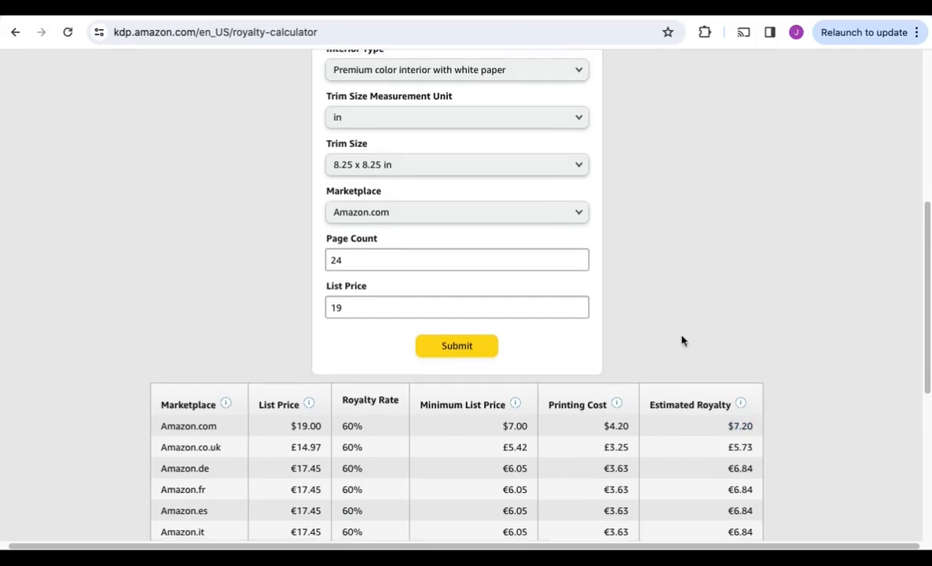
scroll(681, 341, "up", 2)
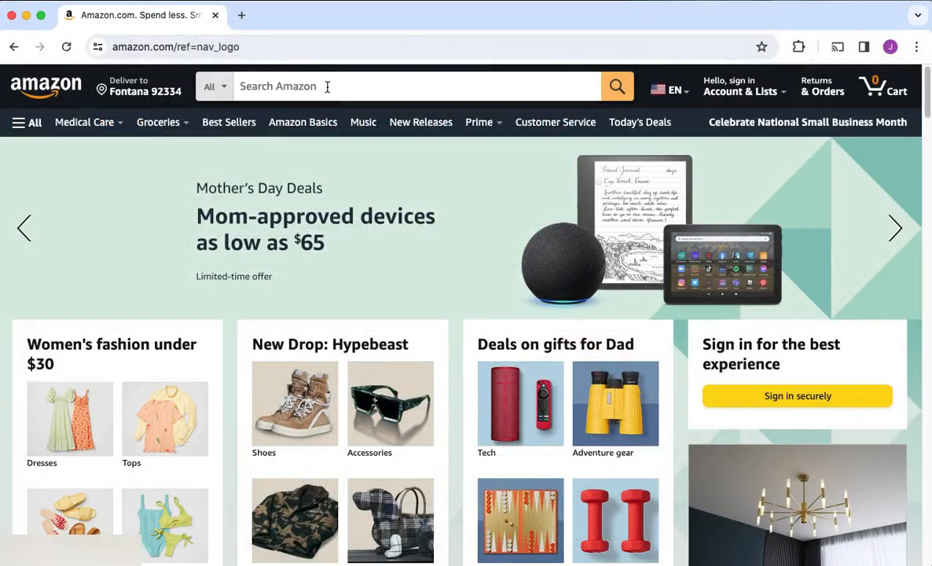
Search the Amazon store for "children's story books ages 3-5", starting from the words "childrens story books"
left_click(331, 87)
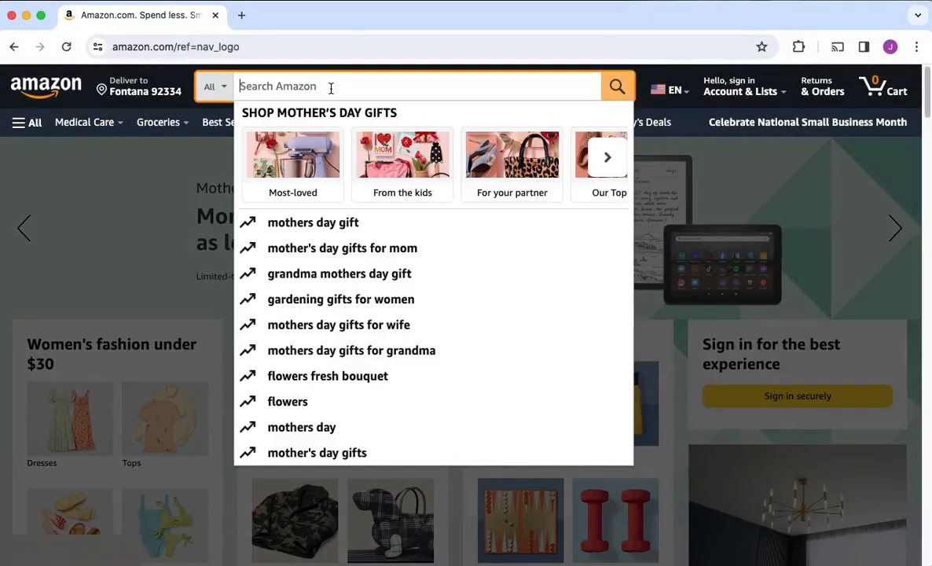
type("child")
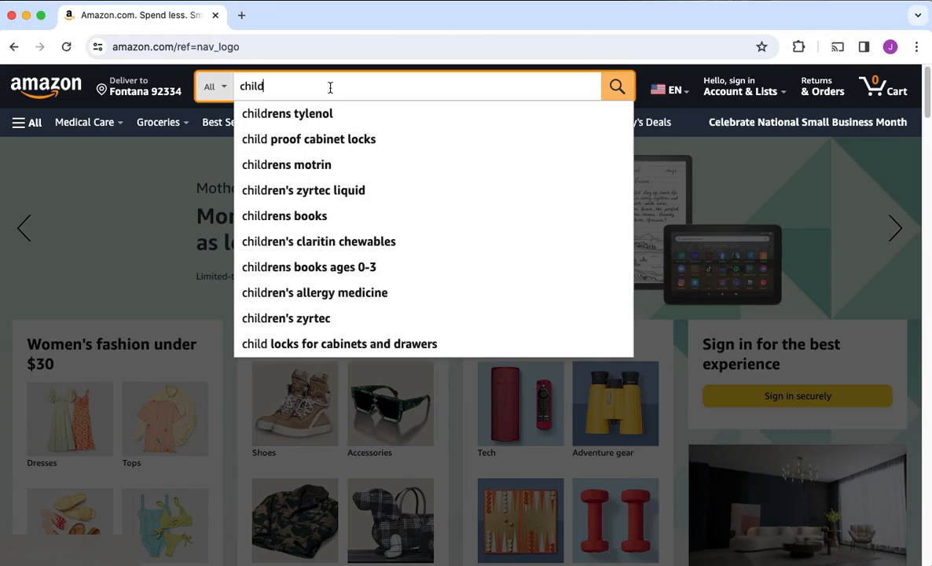
type("rens story books")
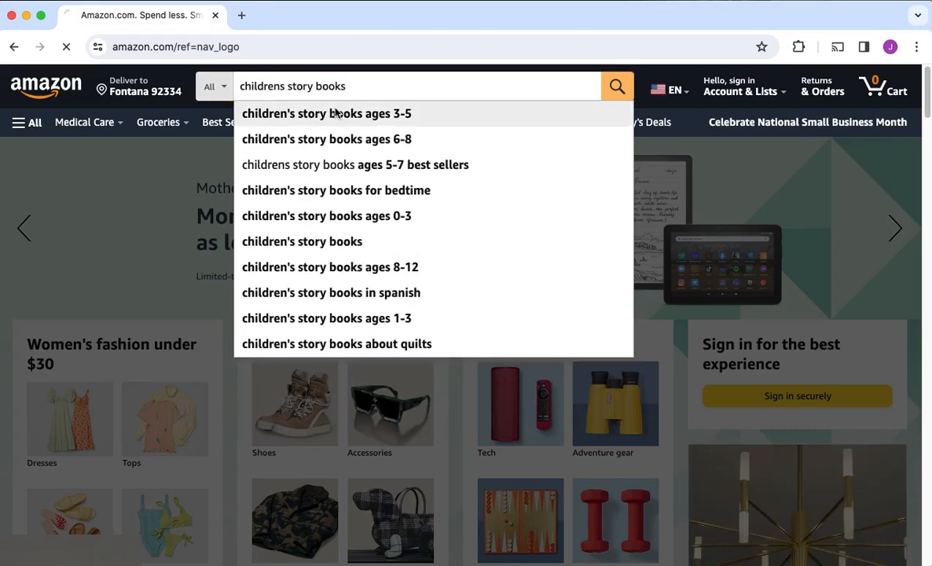
left_click(335, 113)
Sort the children's story book results by Best Sellers
scroll(672, 428, "down", 2)
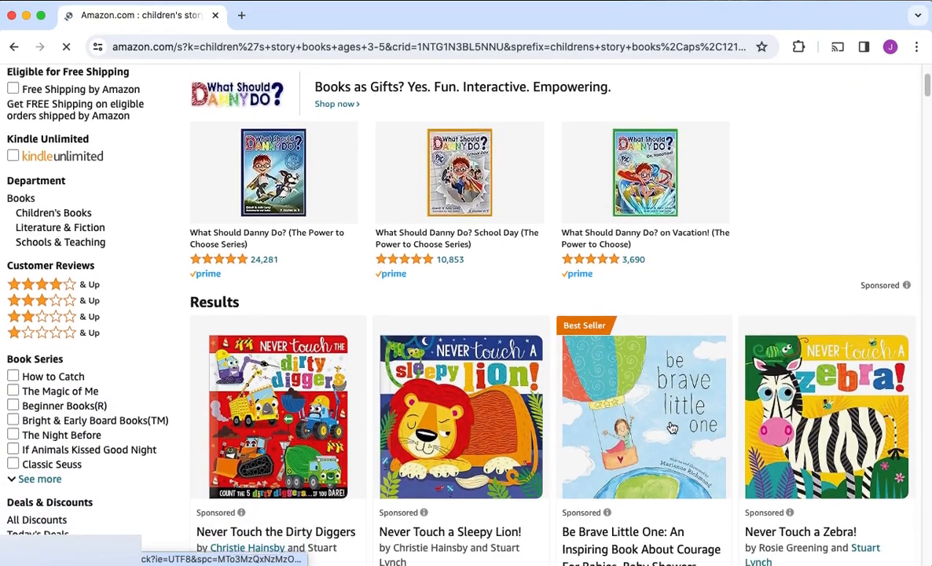
scroll(672, 428, "up", 2)
left_click(847, 188)
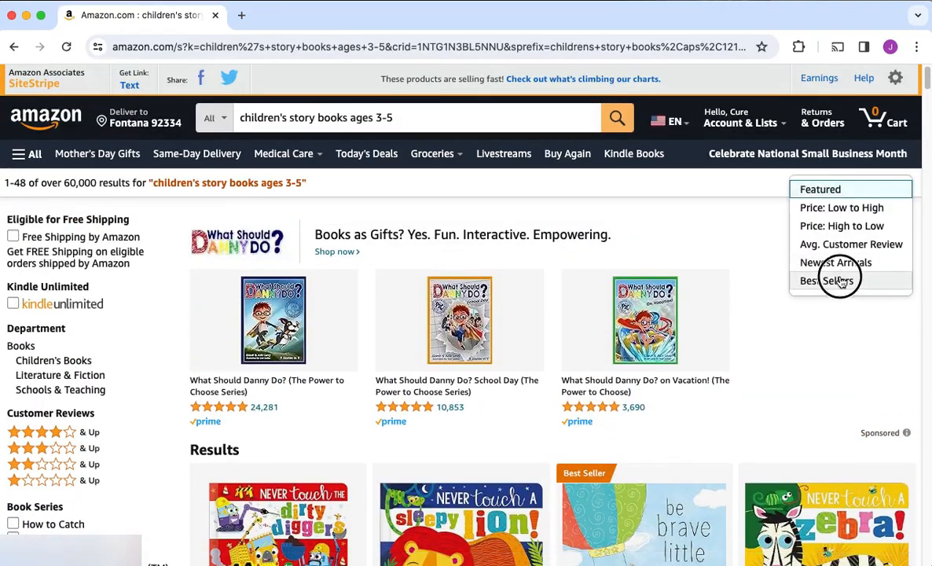
left_click(835, 280)
Examine the best-selling children's story books for popular themes, titles, cover styles and prices
scroll(835, 301, "down", 6)
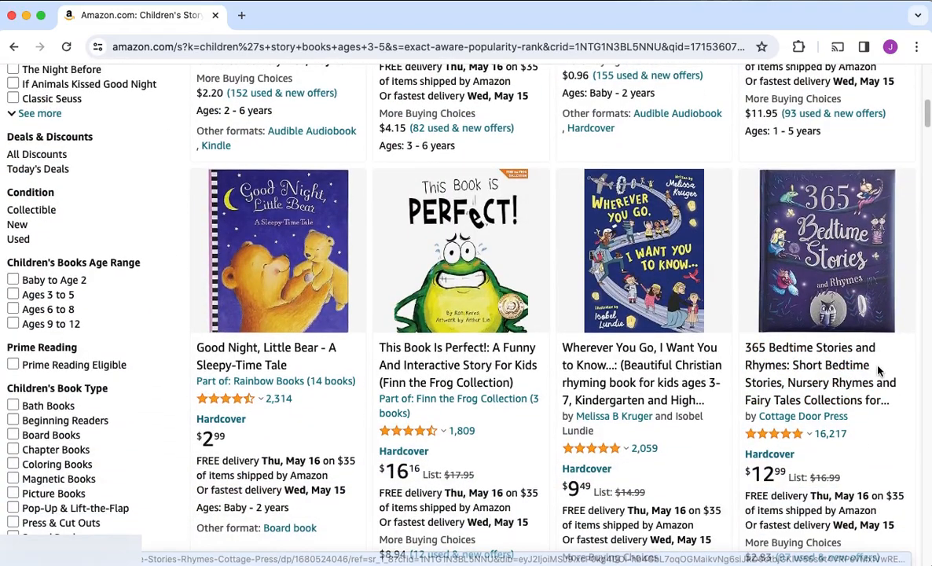
scroll(872, 346, "down", 1)
scroll(879, 372, "down", 8)
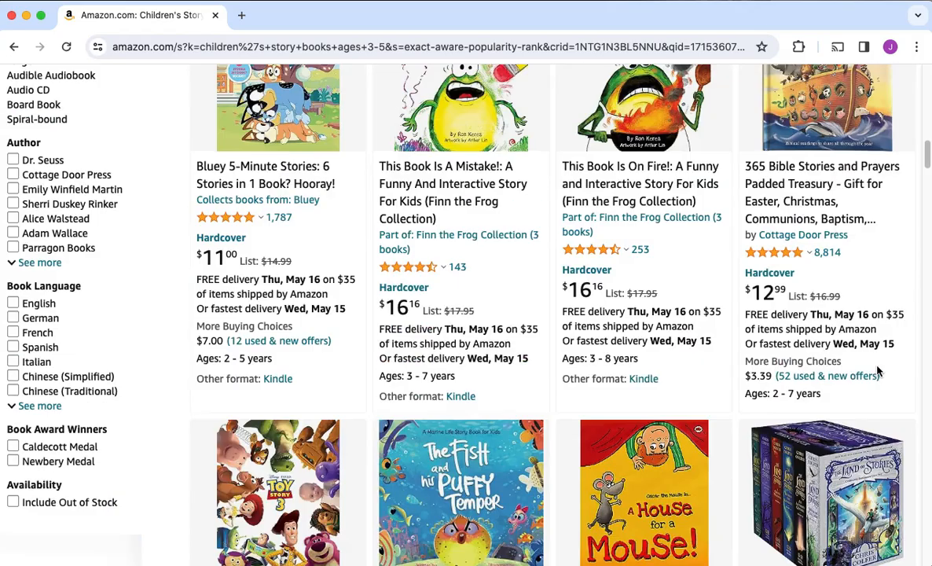
scroll(878, 372, "down", 3)
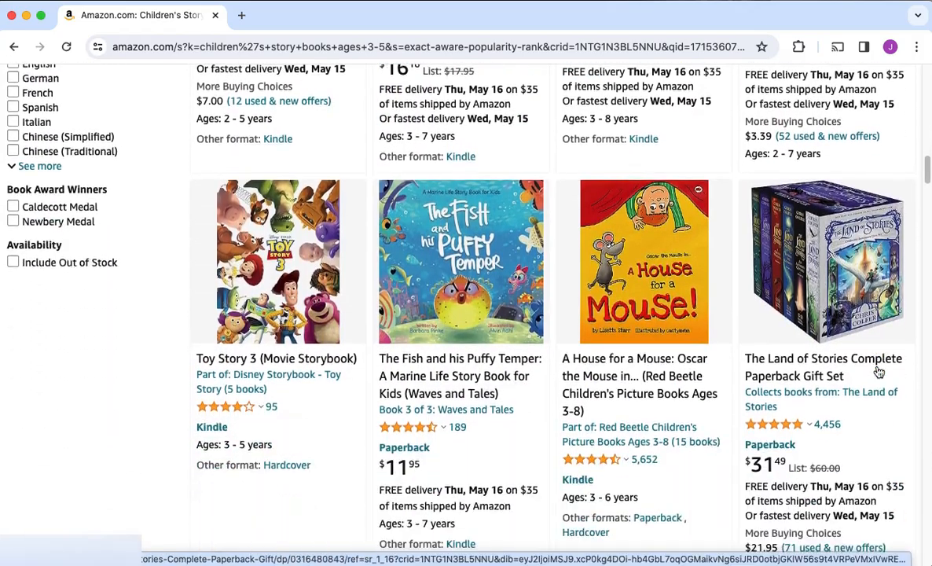
scroll(879, 372, "up", 2)
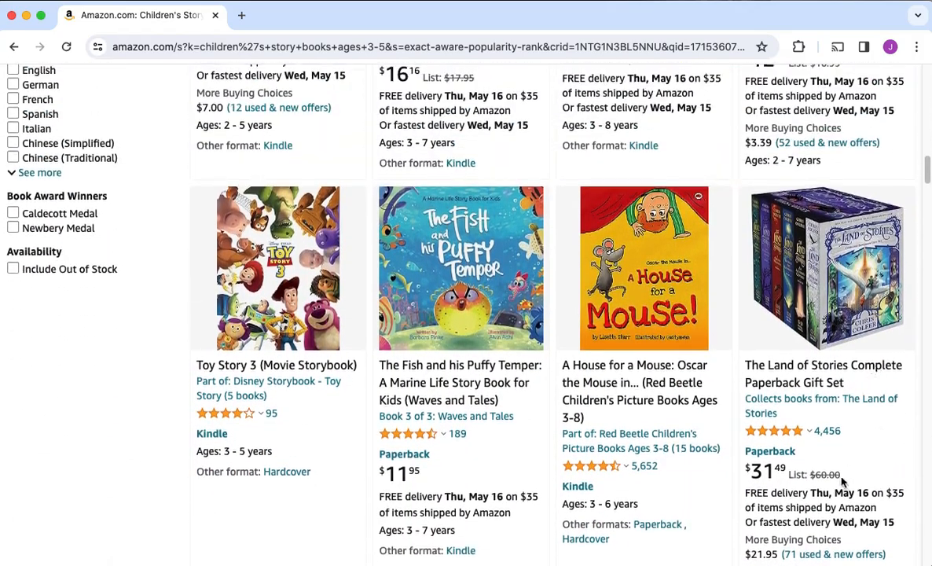
scroll(707, 291, "up", 4)
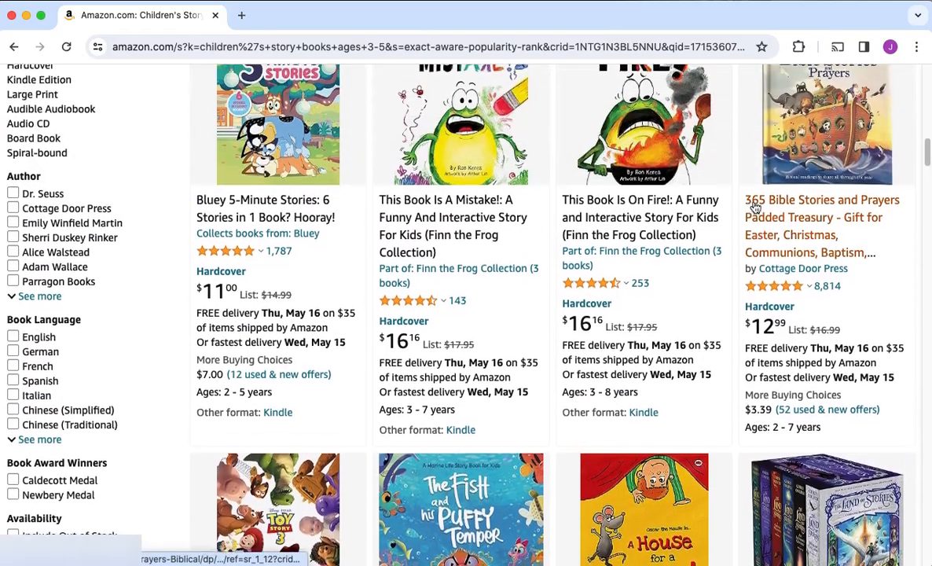
scroll(672, 200, "up", 5)
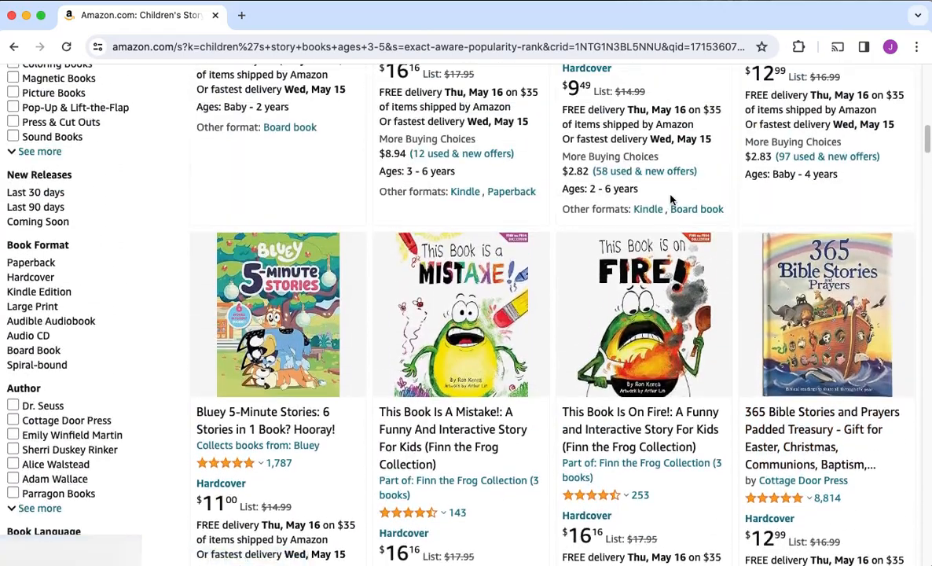
scroll(672, 200, "up", 5)
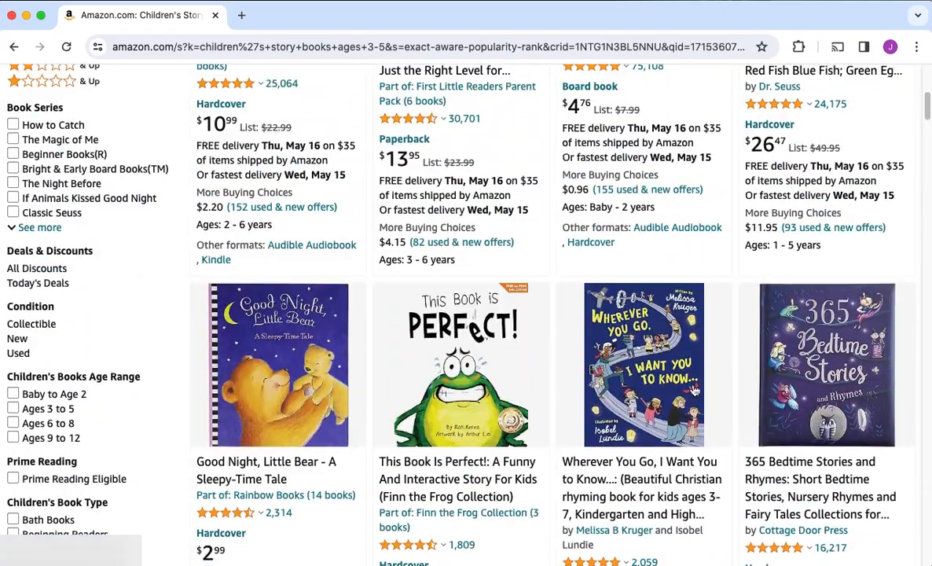
scroll(692, 192, "up", 5)
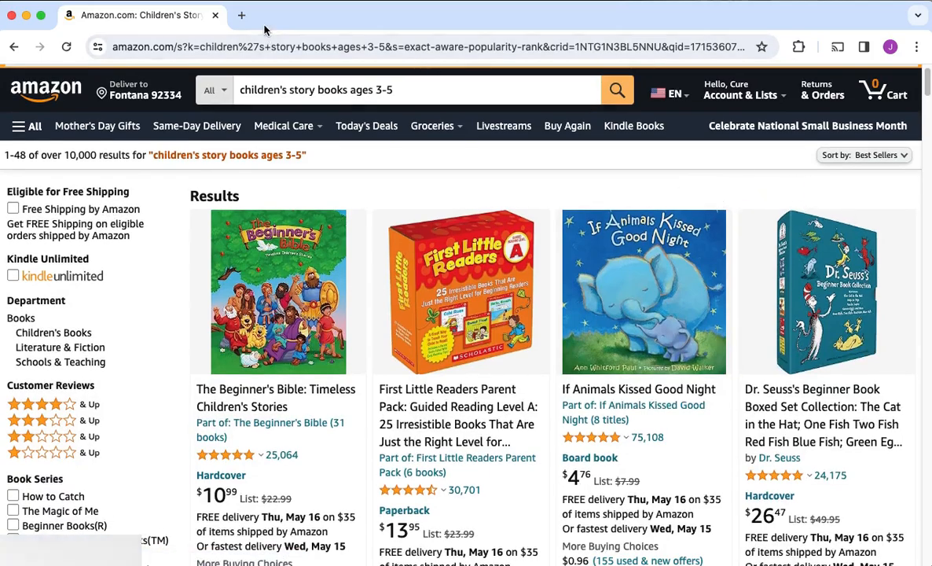
Open ChatGPT in a new browser tab
left_click(240, 15)
left_click(333, 48)
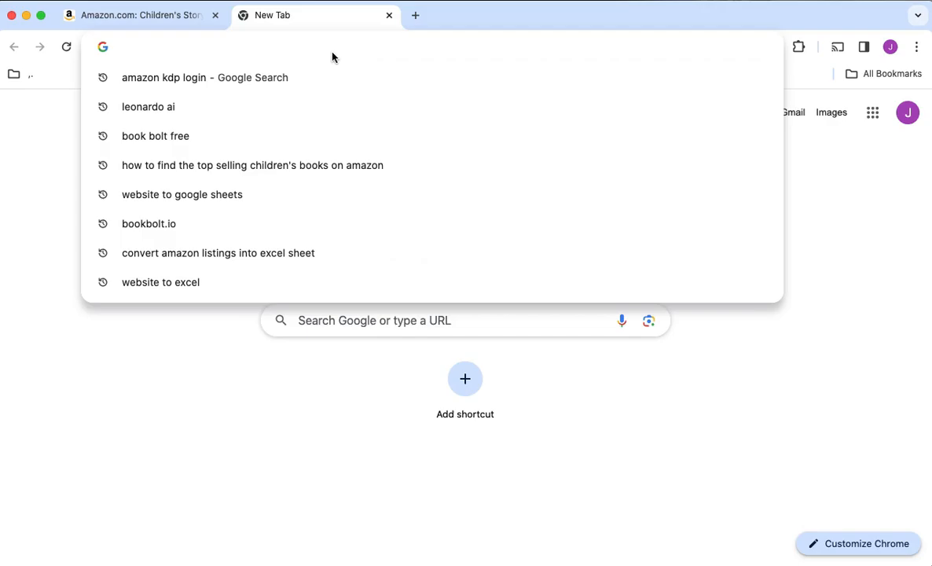
type("chat")
key("Return")
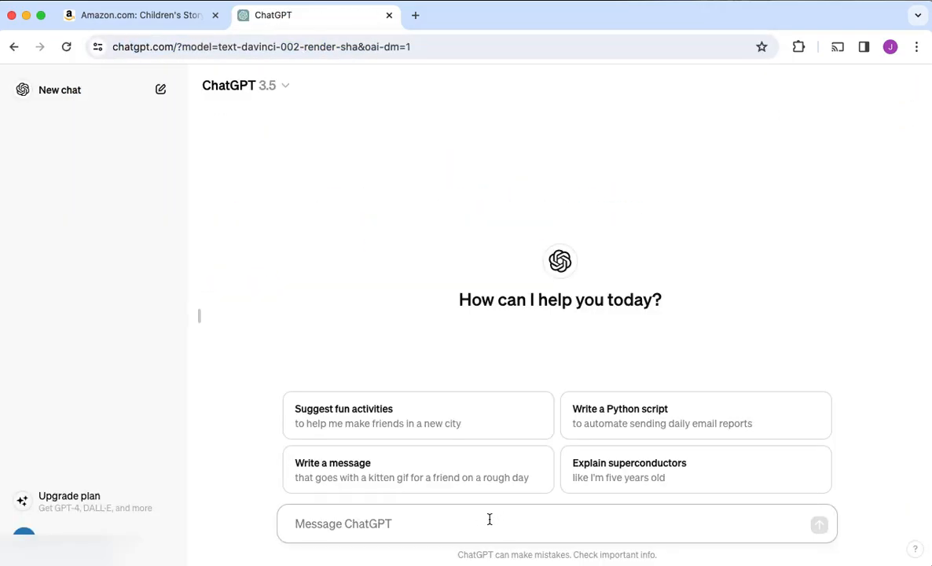
Ask ChatGPT to "write a story about a 5-year old girl who goes on a whimsical adventure and learns about courage"
type("write a story about a 5-year old girl")
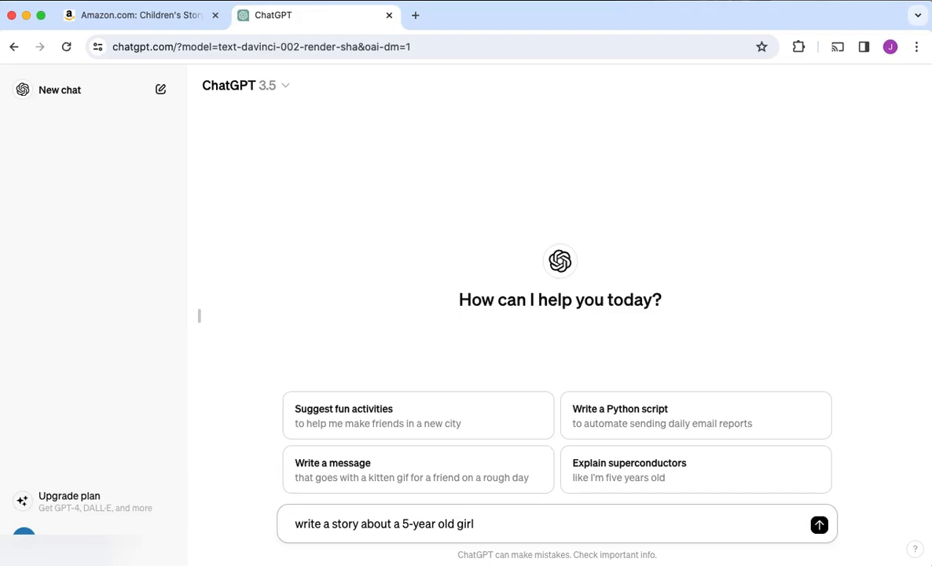
type("who goes on a whimsical adventure and le")
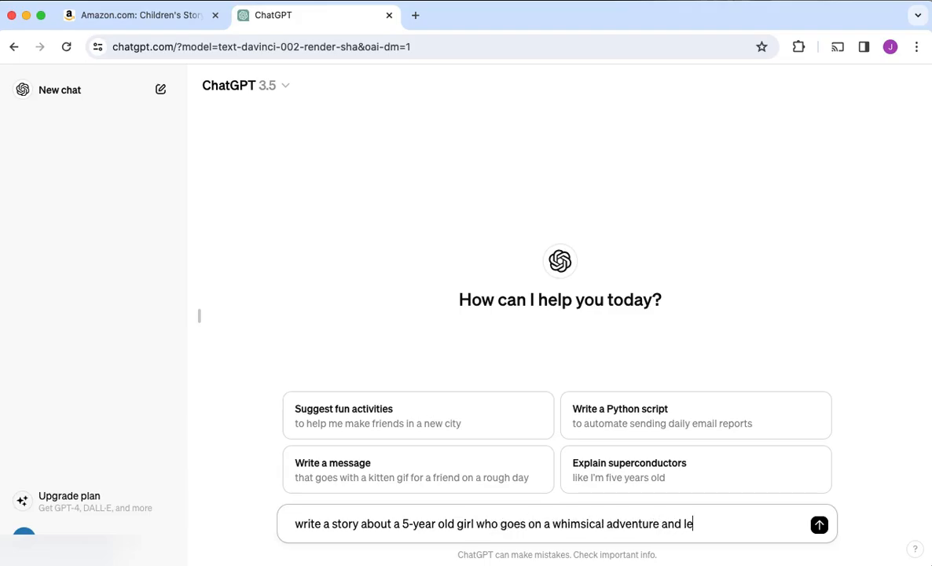
type("arns about courage")
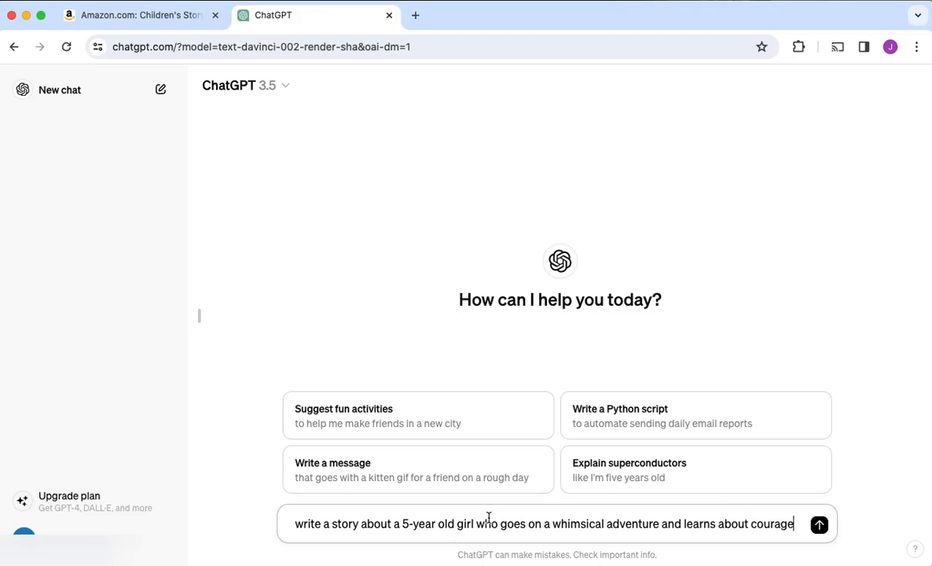
key("Return")
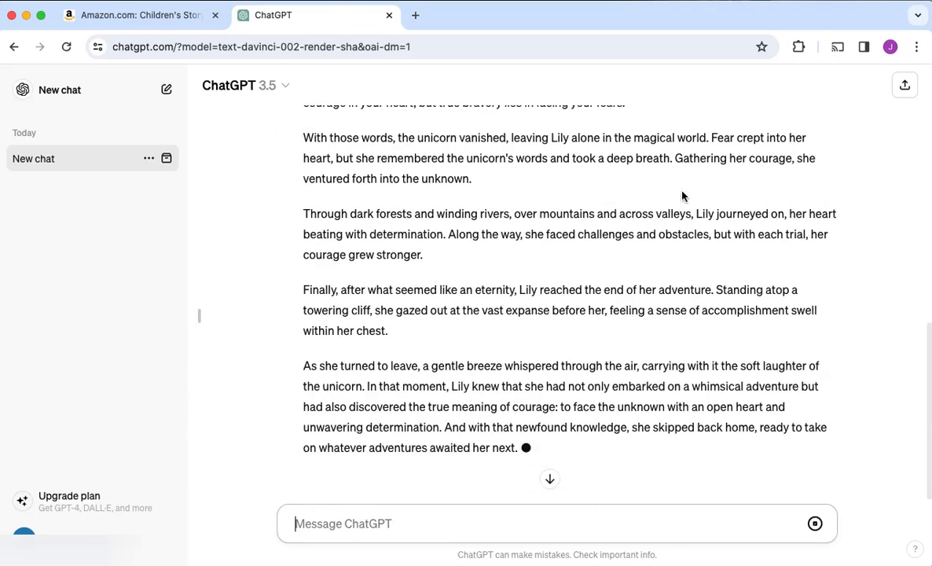
Review the generated story and send the follow-up prompt "make it into a children's bedtime story book"
scroll(682, 196, "down", 1)
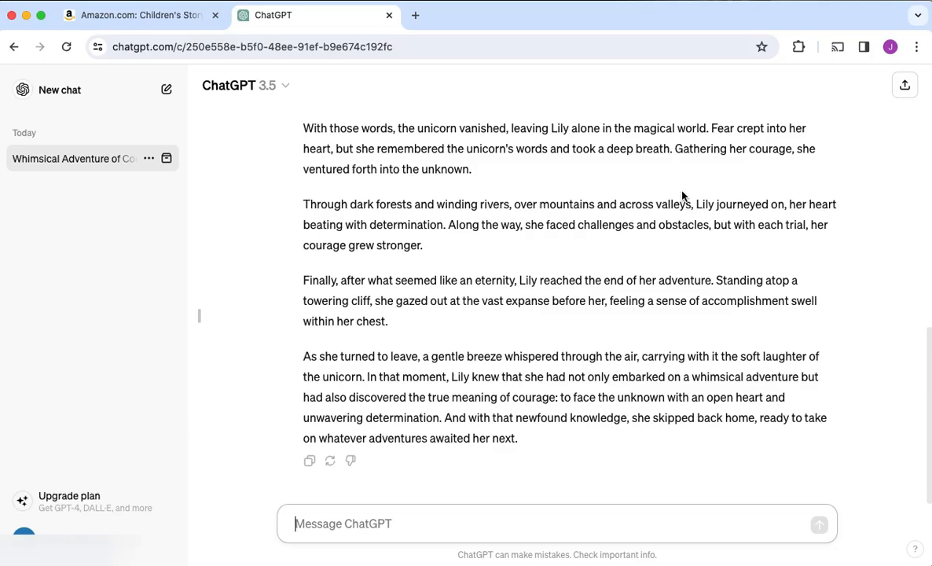
scroll(683, 197, "up", 5)
scroll(683, 197, "up", 12)
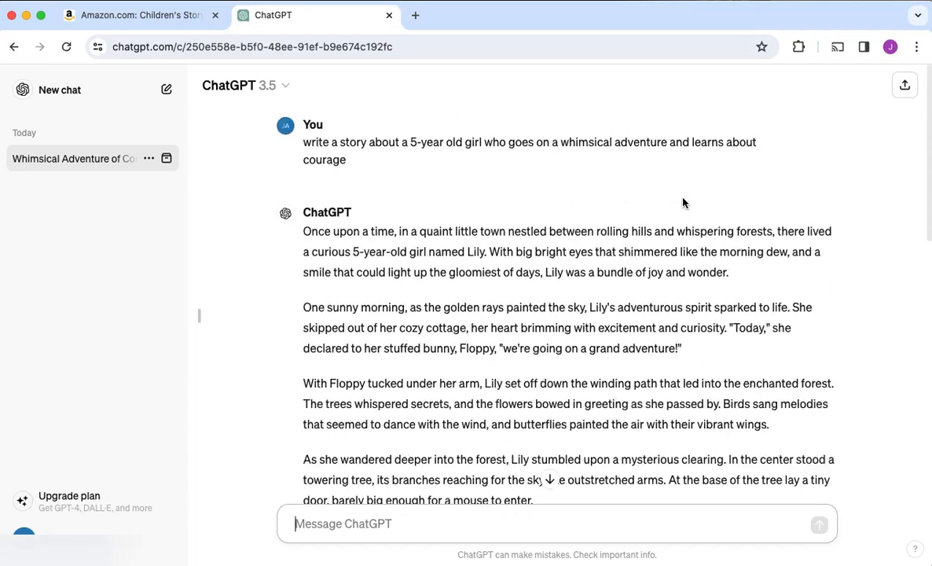
type("make it into a chil")
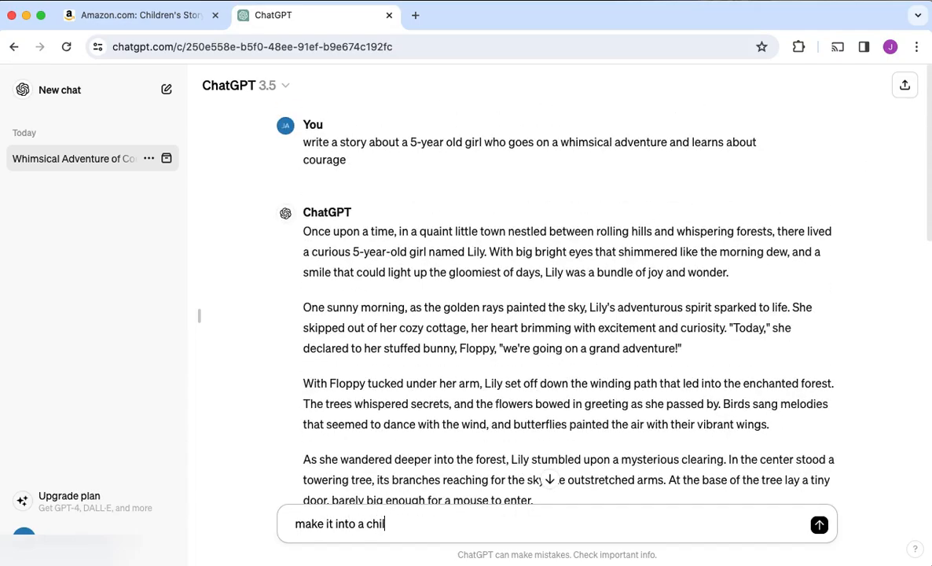
type("dren's bedtime story book")
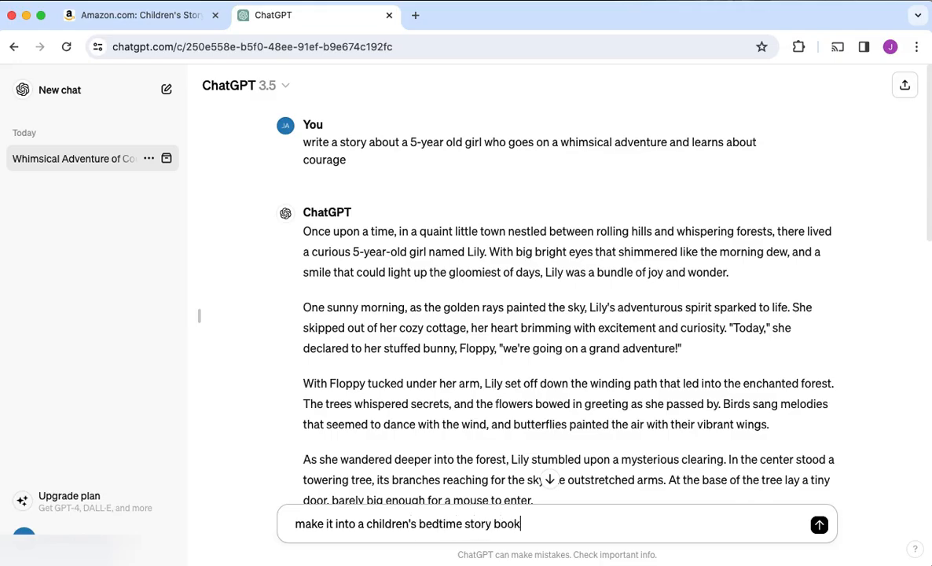
key("Return")
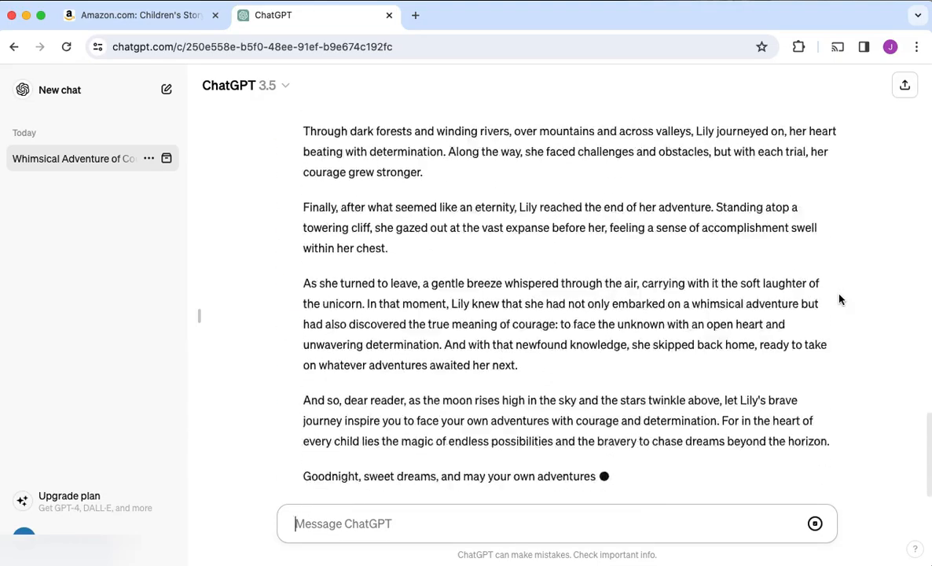
Send the prompt "please give instructions for each scene to be illustrated using Canva AI" and review the scene instructions
scroll(694, 308, "up", 10)
scroll(690, 315, "down", 6)
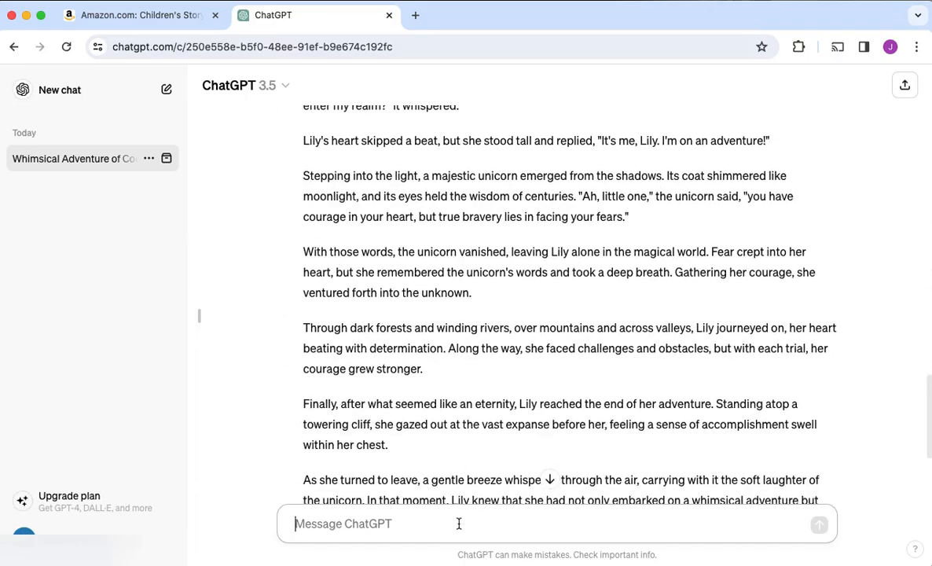
type("please give instructions for each scene to be illu")
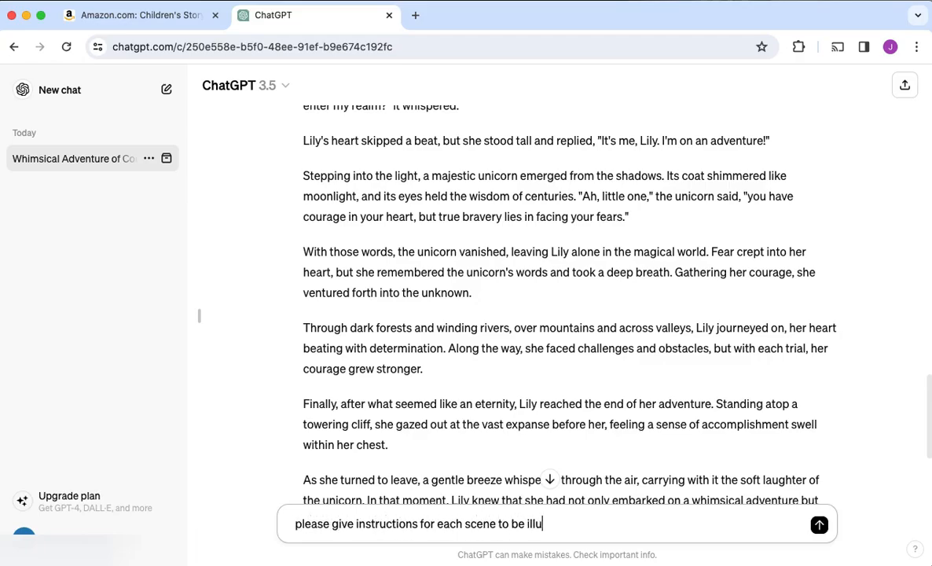
type("strated using Canva ")
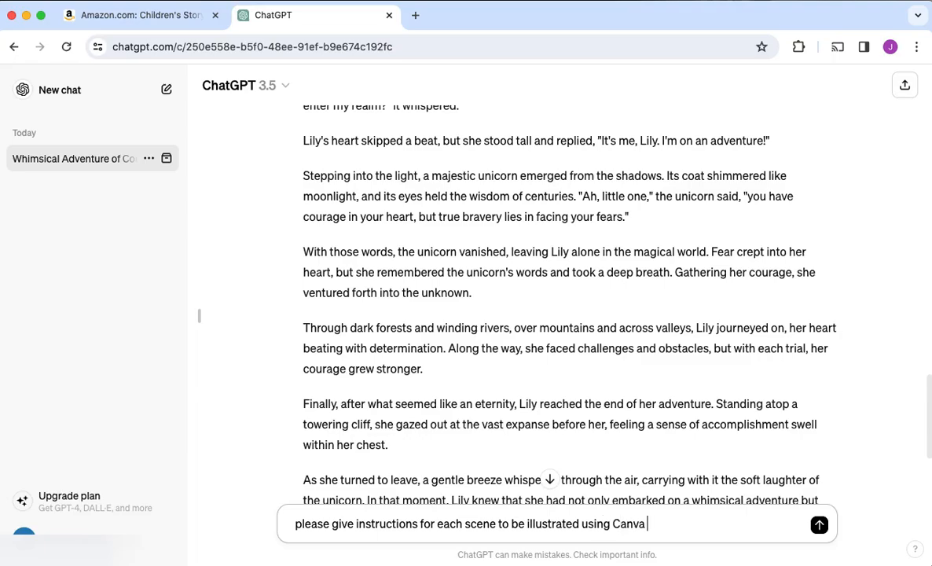
type("AI")
key("Return")
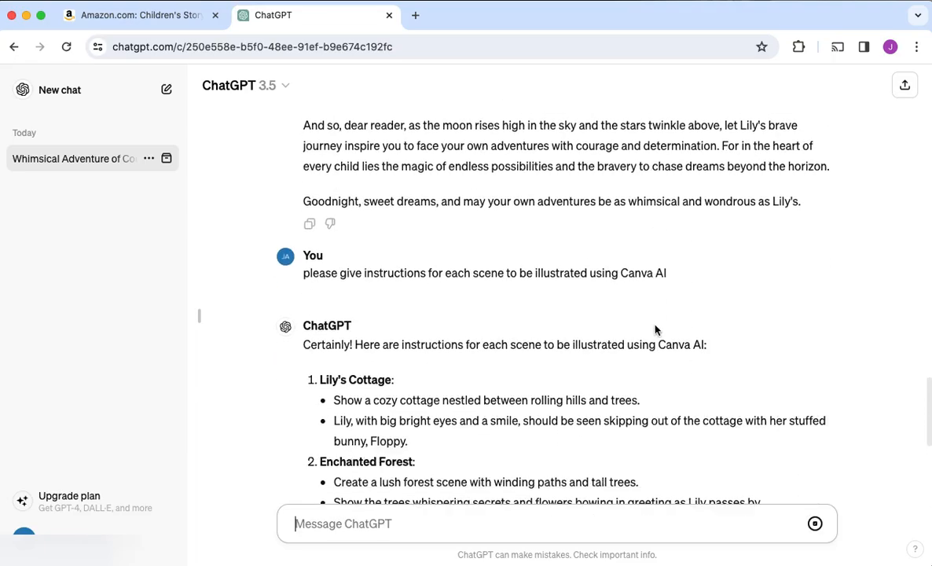
scroll(657, 330, "down", 5)
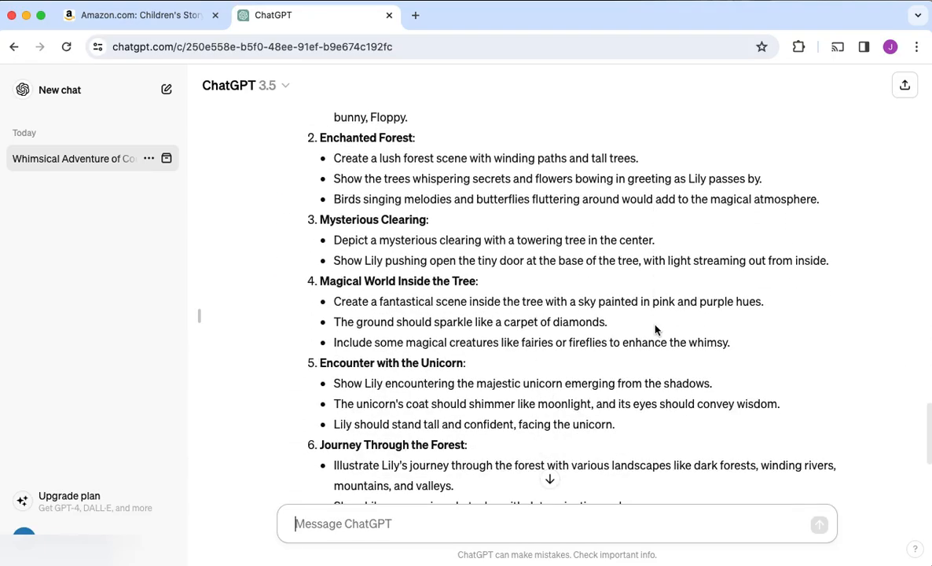
scroll(656, 330, "down", 7)
scroll(656, 330, "up", 15)
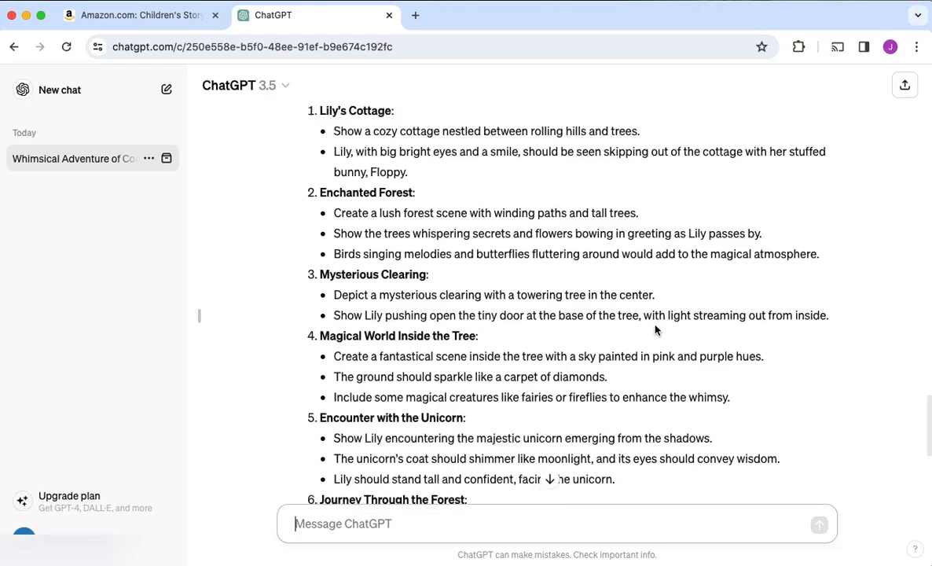
scroll(431, 230, "down", 3)
scroll(422, 152, "up", 10)
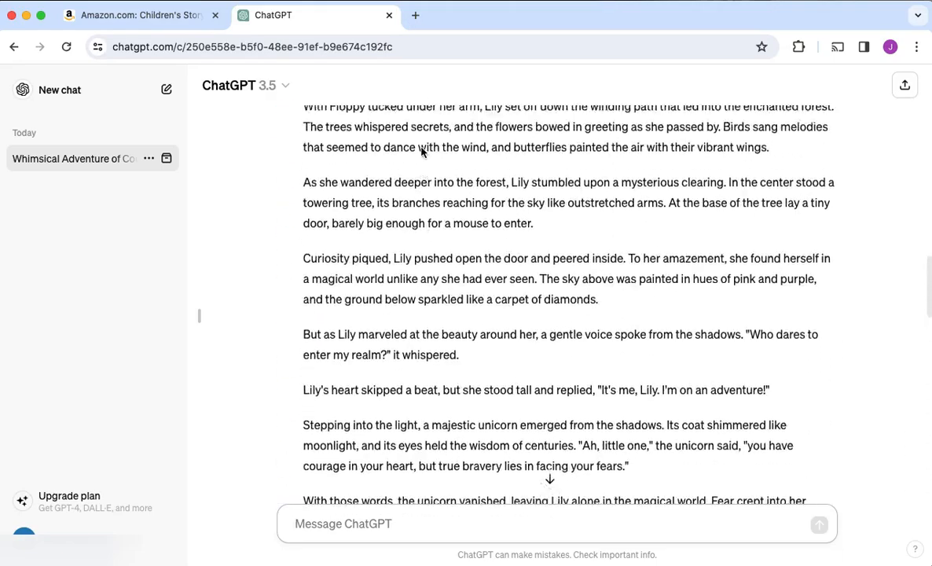
Search for Grammarly in a new browser tab and open its Plagiarism Checker
key("super+t")
type("gramm")
key("Return")
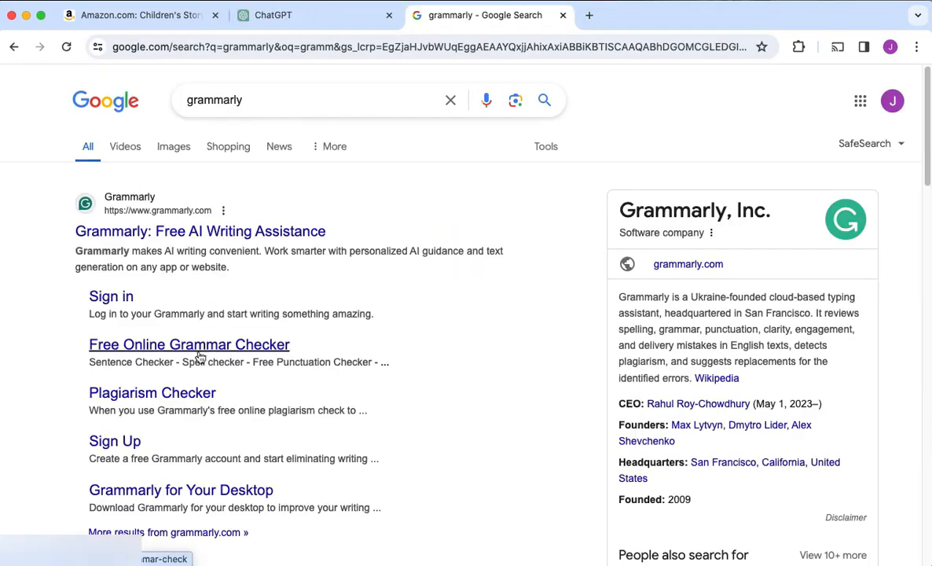
left_click(191, 393)
Copy the bedtime story from ChatGPT into Grammarly's Plagiarism Checker and scan it for plagiarism
left_click(308, 17)
scroll(664, 345, "down", 4)
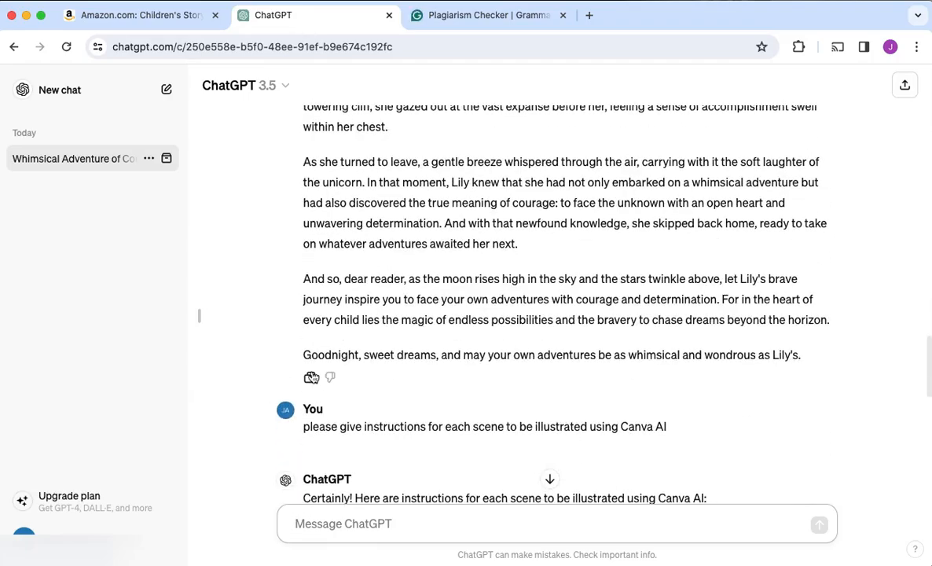
left_click(475, 17)
key("super+v")
scroll(268, 395, "down", 3)
left_click(118, 420)
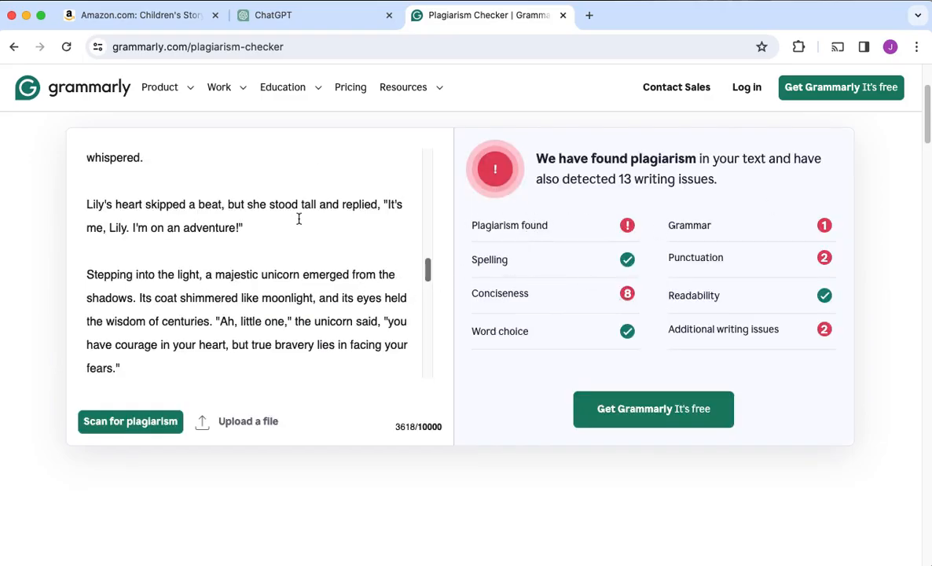
Examine the plagiarism and writing-issue results for the scanned story, briefly opening the free Grammarly offer and returning to the checker
scroll(300, 216, "down", 15)
scroll(302, 228, "up", 15)
scroll(302, 225, "up", 15)
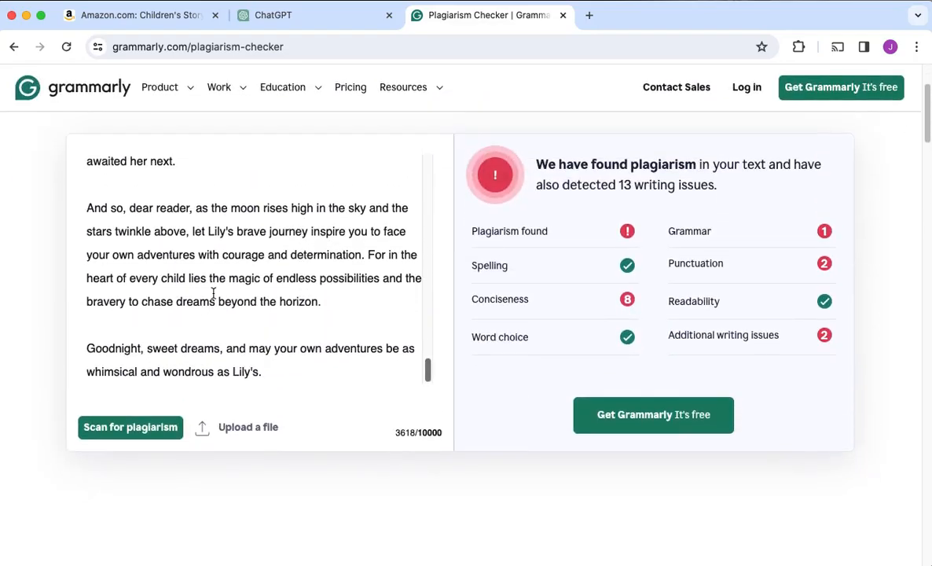
double_click(497, 219)
left_click(628, 226)
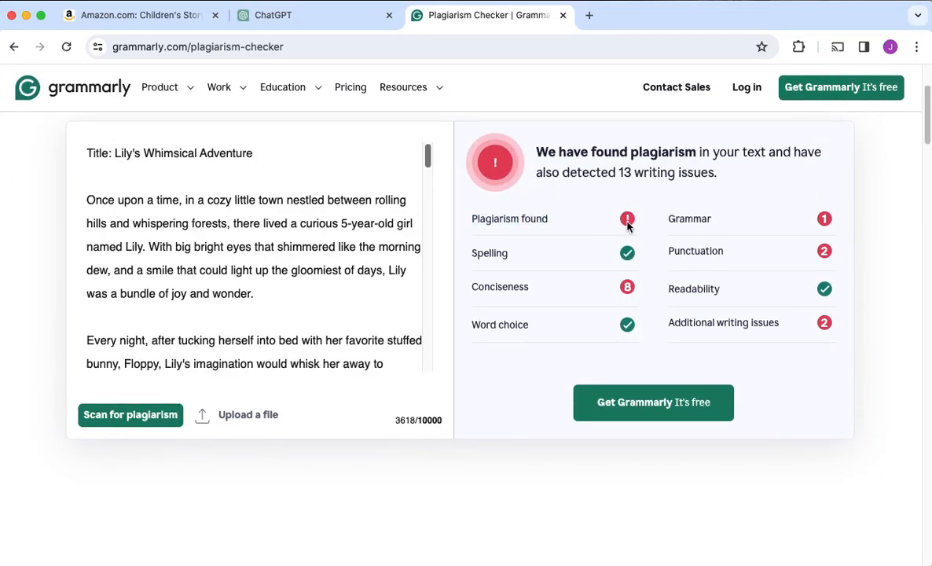
scroll(629, 416, "up", 3)
scroll(629, 416, "down", 3)
left_click(631, 415)
left_click(13, 47)
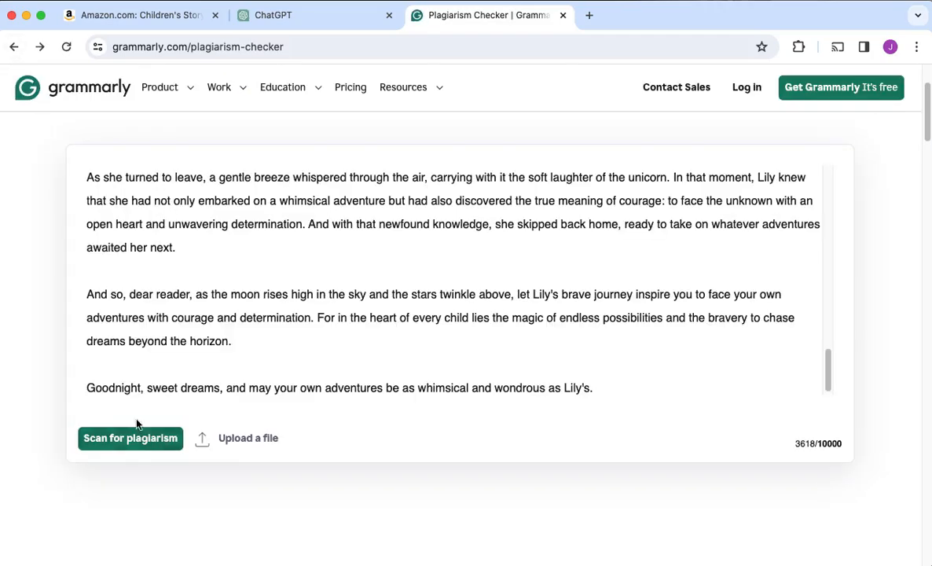
Scan the same story for plagiarism again and check the results against its text
left_click(132, 439)
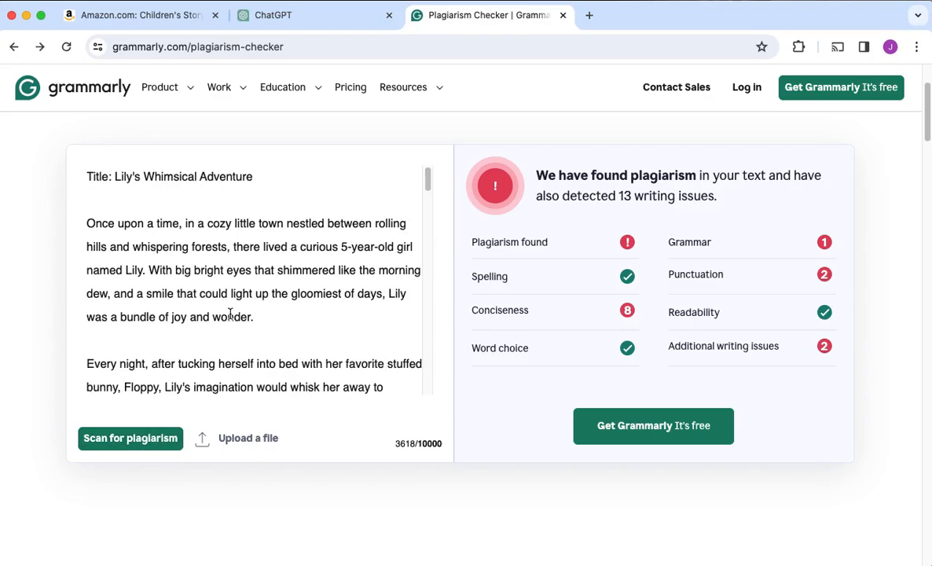
scroll(241, 308, "down", 10)
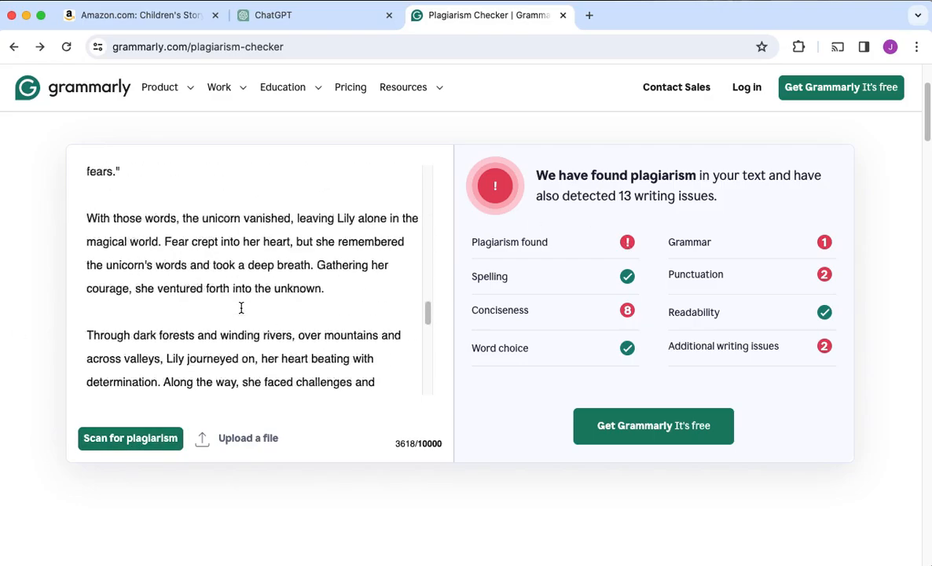
left_click(126, 439)
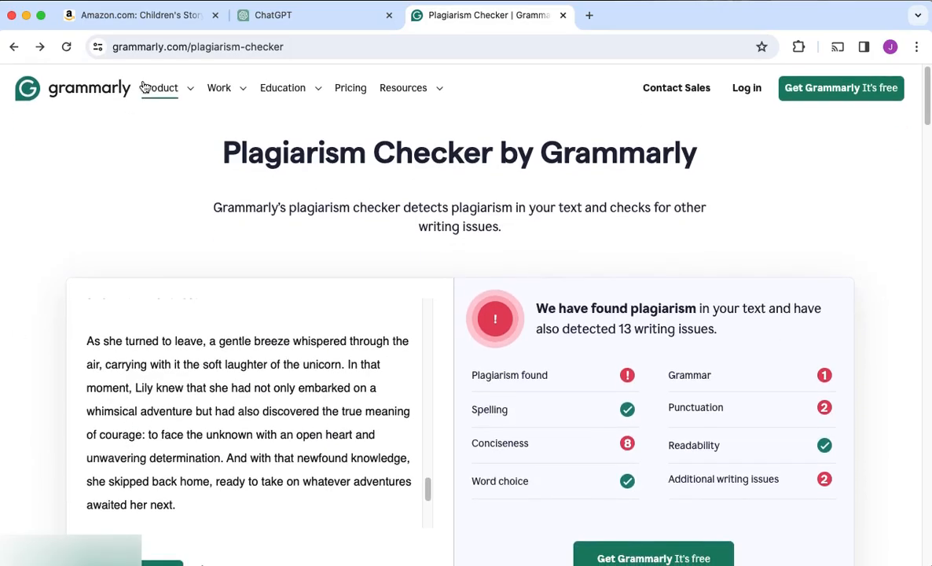
Switch back to ChatGPT and ask it to rewrite the story without plagiarism
left_click(275, 15)
scroll(393, 533, "down", 6)
type("Please rew")
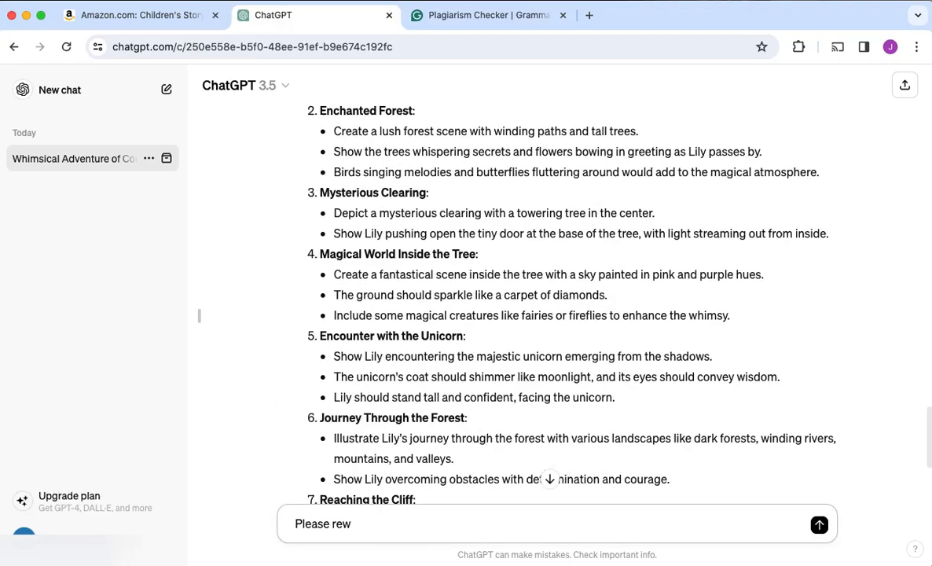
type("rite the story without plagerising")
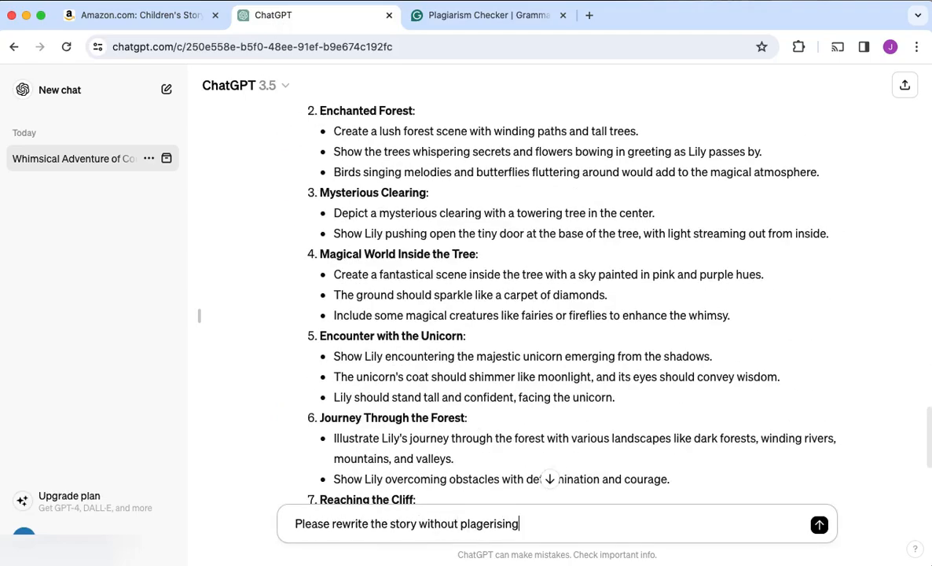
key("Return")
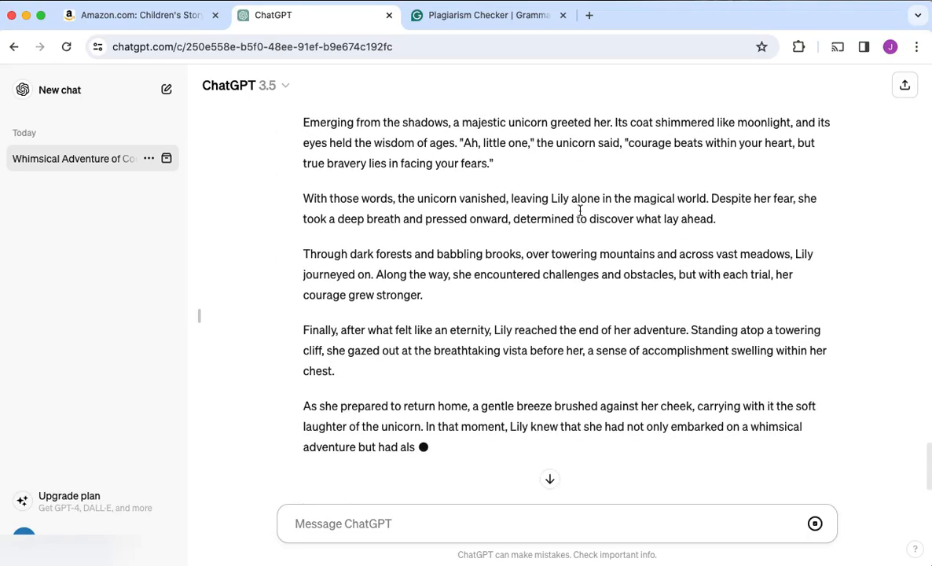
Copy the rewritten story from ChatGPT and reopen Grammarly's Plagiarism Checker for a fresh check
scroll(583, 215, "up", 10)
scroll(583, 215, "down", 10)
left_click(453, 15)
scroll(231, 377, "down", 6)
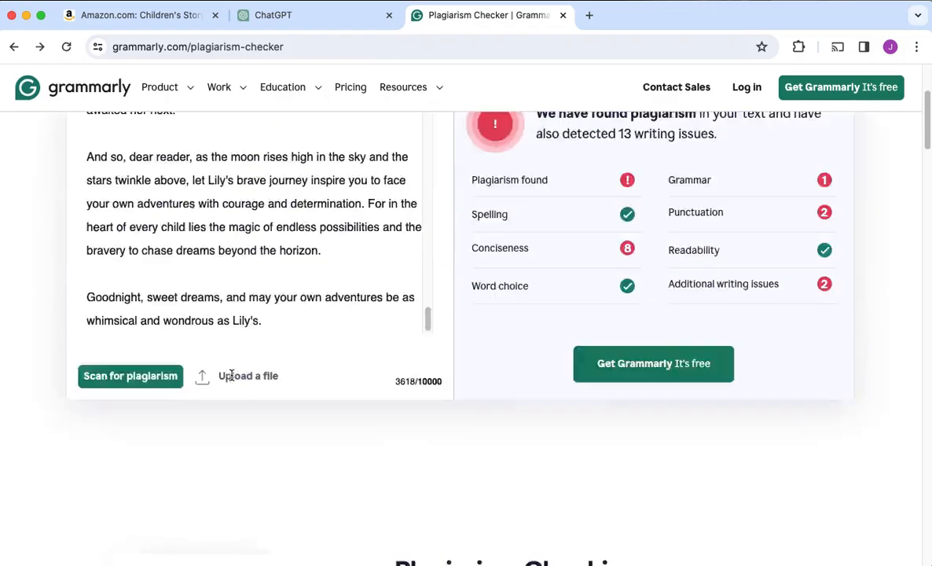
triple_click(216, 233)
triple_click(202, 196)
left_click(72, 88)
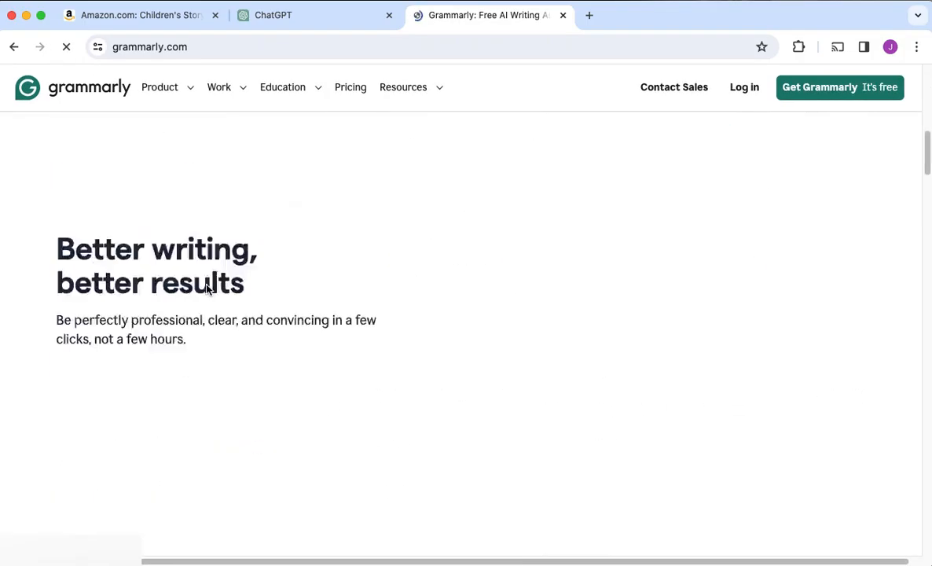
left_click(884, 95)
left_click(14, 47)
left_click(14, 46)
left_click(149, 392)
Paste the rewritten story into the checker, scan it for plagiarism and review the results
left_click(364, 371)
key("super+v")
scroll(365, 371, "down", 5)
left_click(131, 142)
scroll(449, 341, "up", 3)
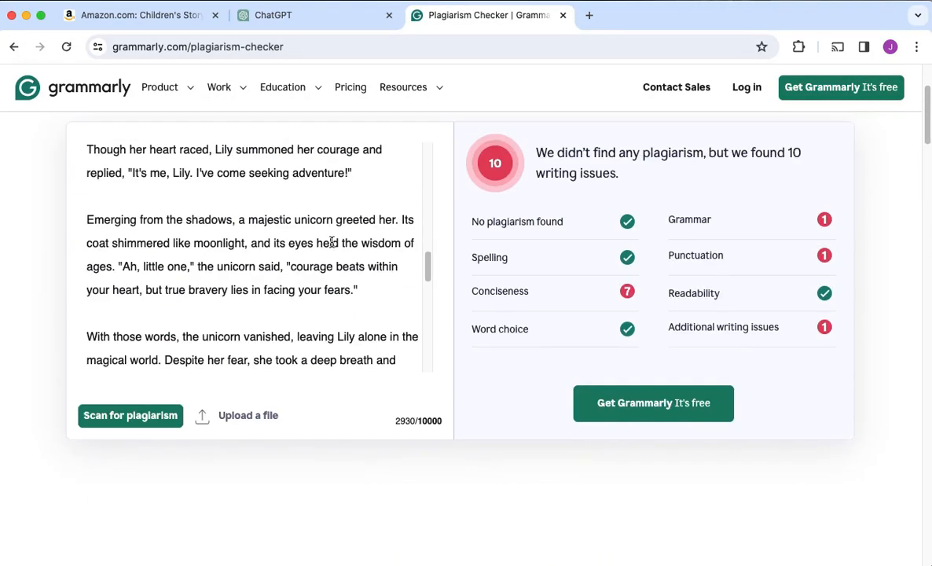
triple_click(469, 220)
scroll(295, 236, "up", 10)
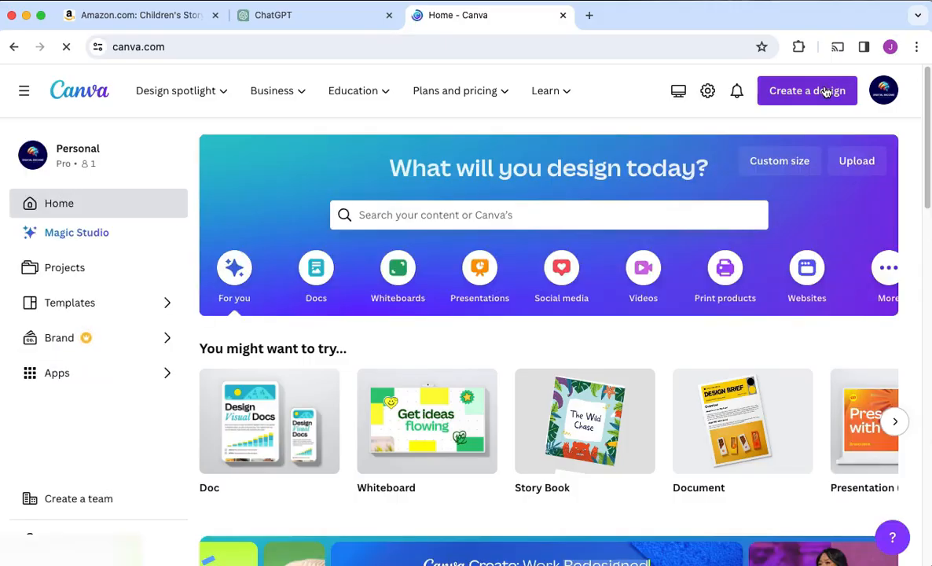
Create a new blank Story Book design in Canva
left_click(825, 91)
type("stor")
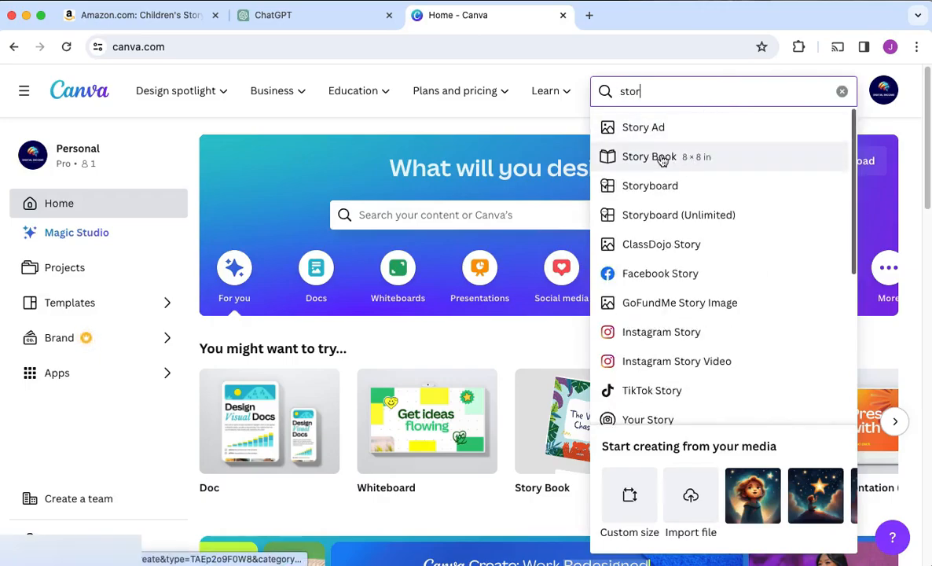
left_click(649, 156)
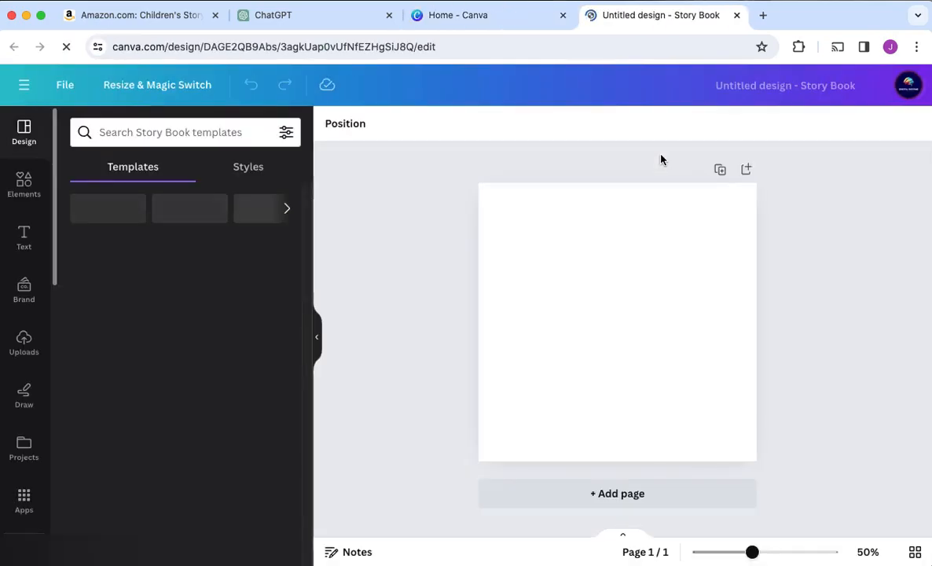
Find the Magic Media app among Canva's apps and open its image generator
scroll(26, 371, "down", 1)
scroll(25, 371, "down", 2)
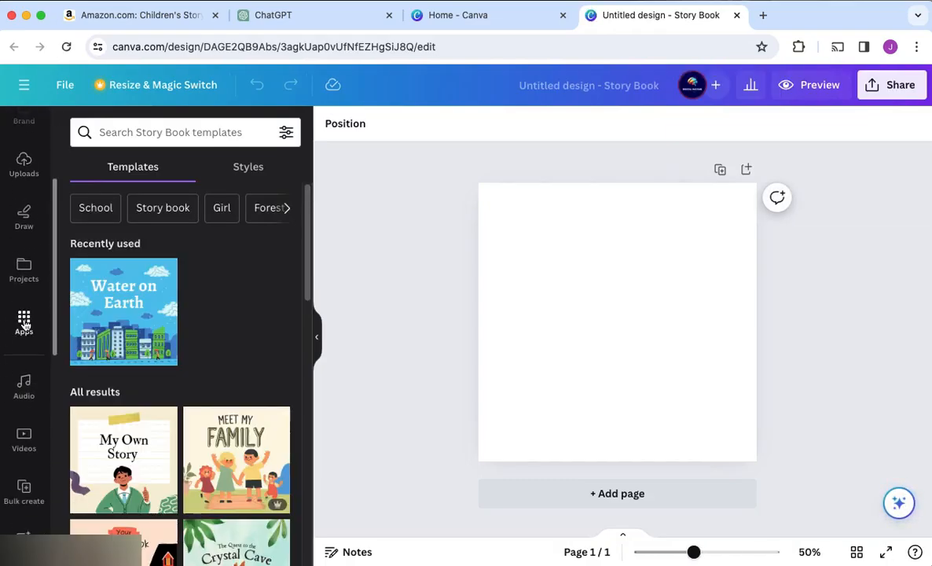
left_click(24, 323)
scroll(221, 279, "down", 3)
scroll(222, 280, "down", 5)
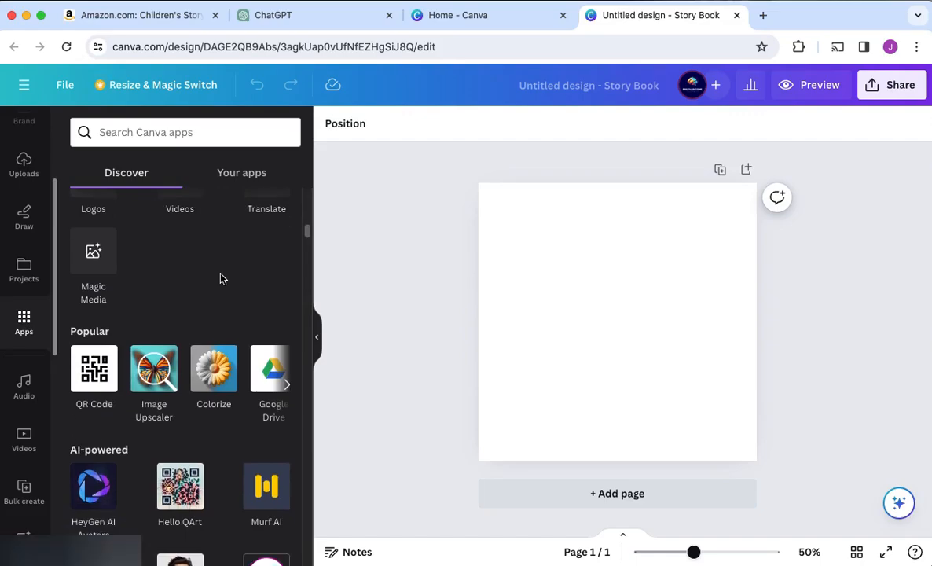
left_click(96, 257)
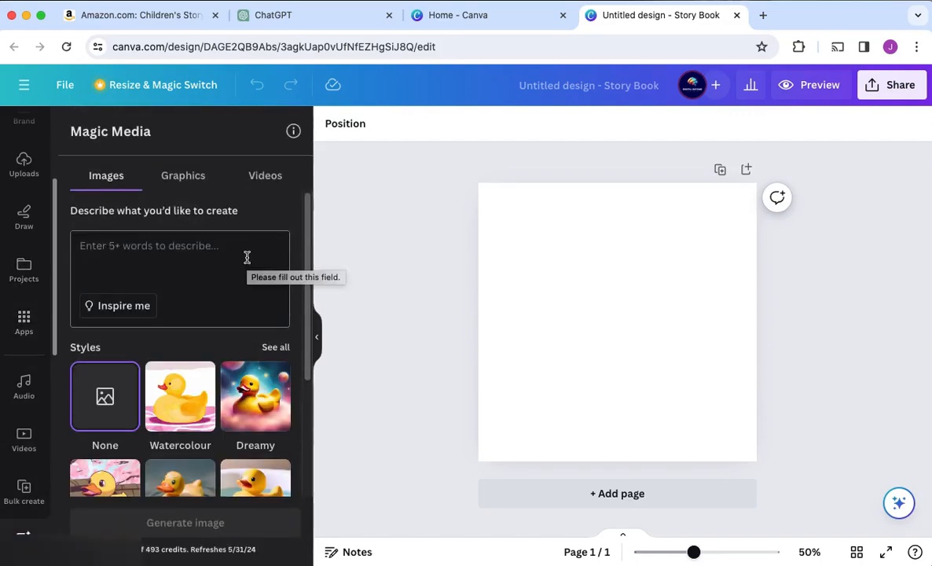
Choose the Dreamy image style in Magic Media and look over the available styles and aspect ratios
scroll(232, 257, "down", 4)
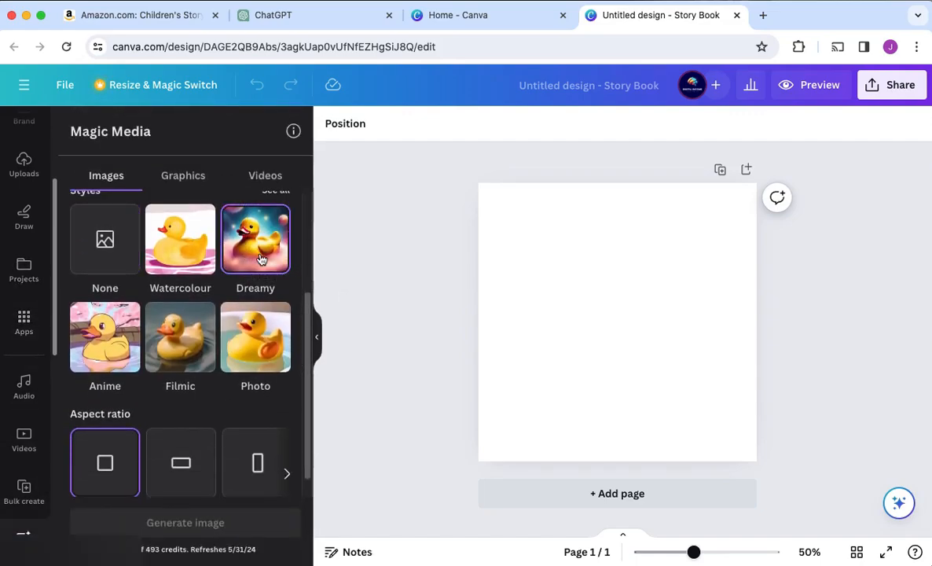
scroll(236, 267, "up", 2)
scroll(180, 306, "down", 3)
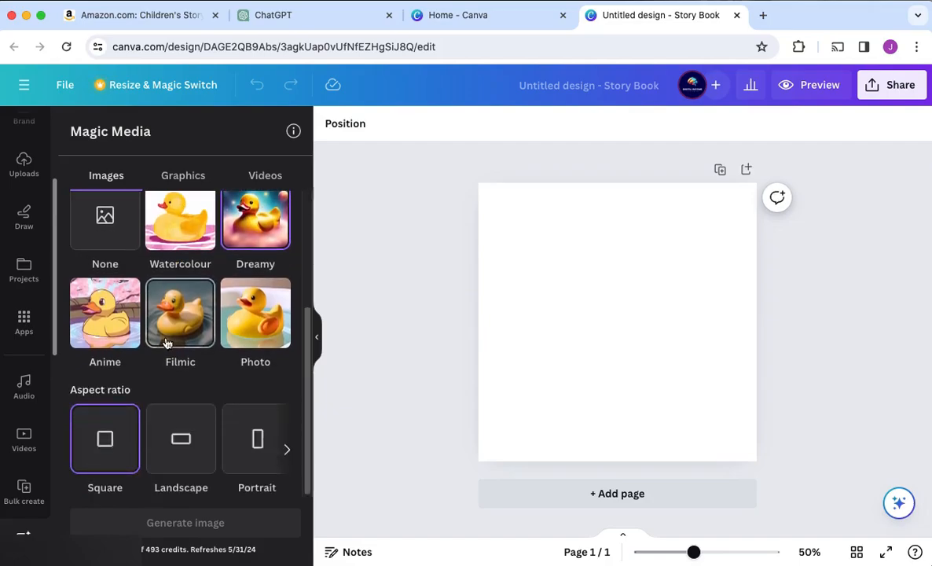
scroll(182, 453, "up", 5)
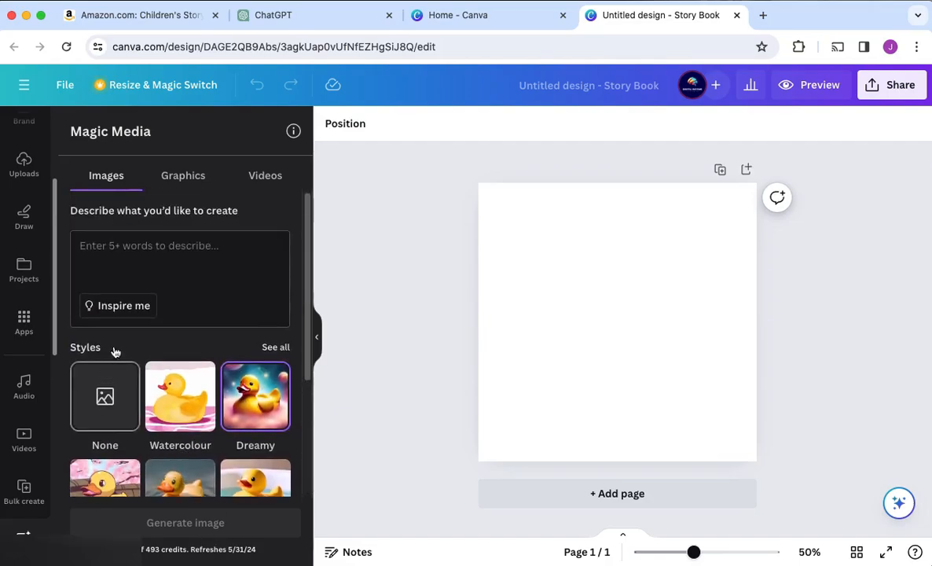
Copy the first scene's cottage instructions from ChatGPT into Magic Media's image description, closing the Canva home tab
left_click(313, 16)
scroll(522, 295, "up", 15)
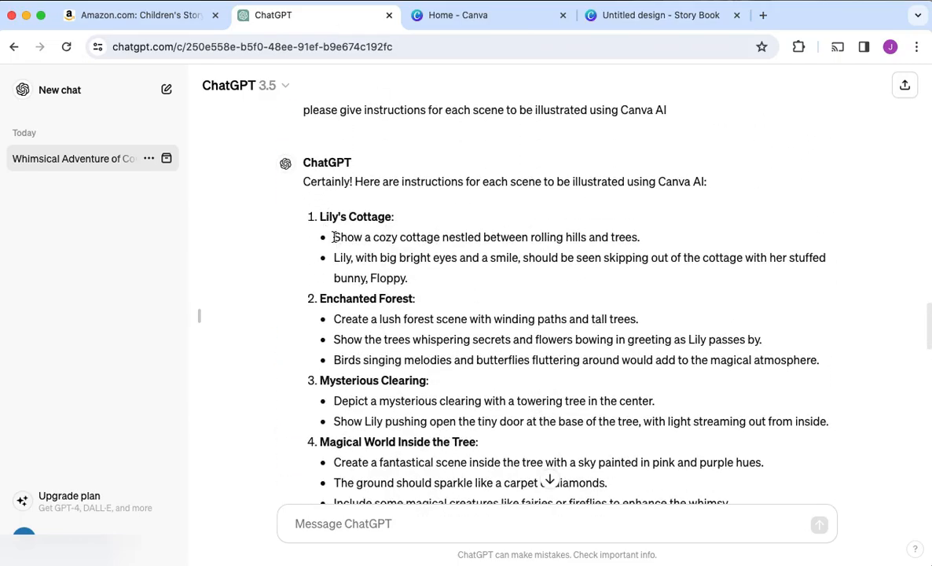
left_click_drag(334, 237, 428, 281)
left_click(702, 20)
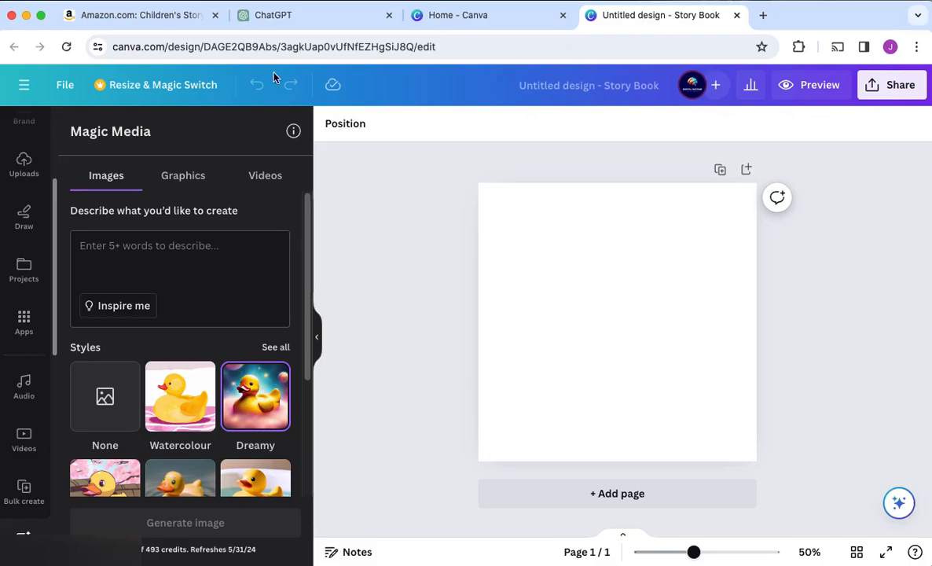
left_click(562, 19)
left_click(138, 246)
key("super+v")
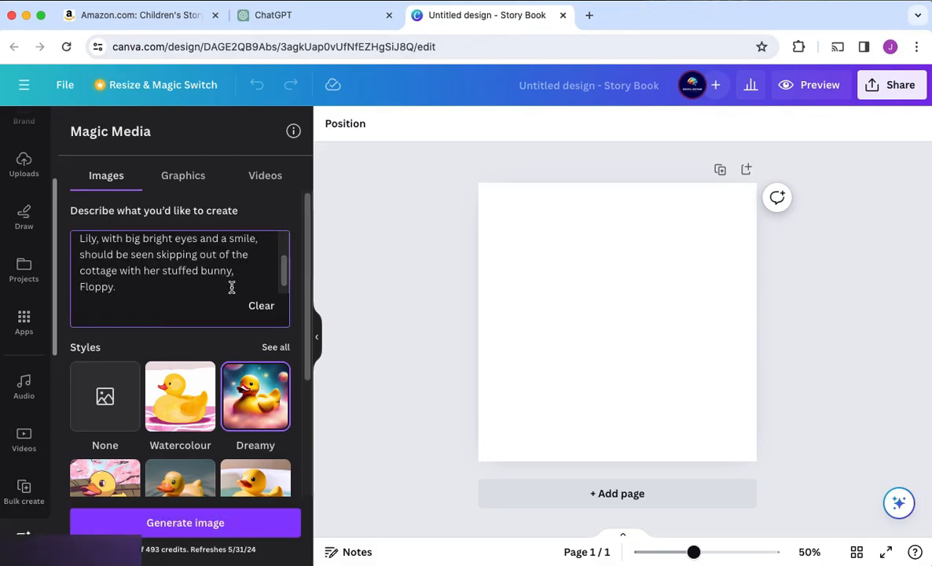
Generate images of the cottage scene from the pasted description and look over the results
left_click(186, 523)
scroll(186, 339, "down", 1)
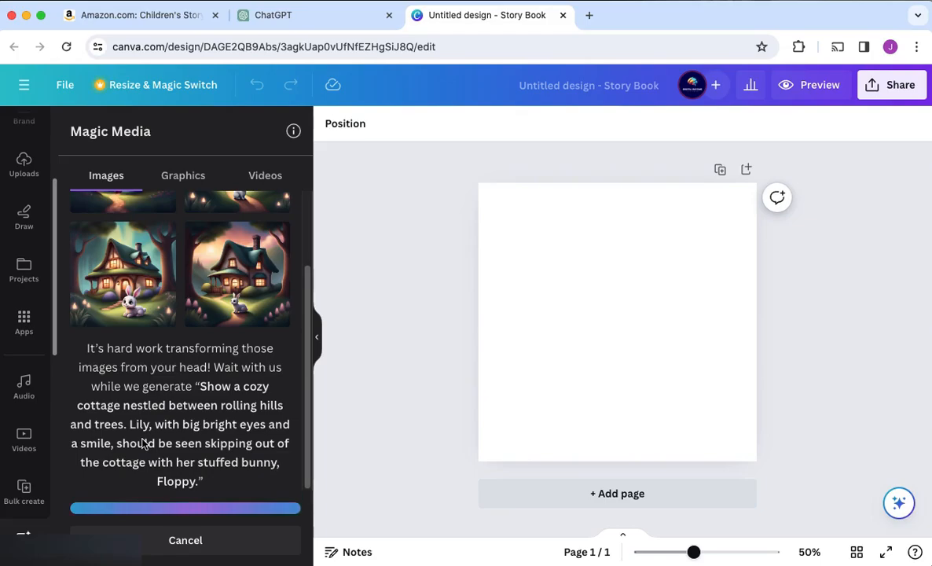
scroll(157, 393, "down", 5)
scroll(216, 273, "down", 1)
scroll(216, 273, "down", 1)
scroll(216, 273, "up", 3)
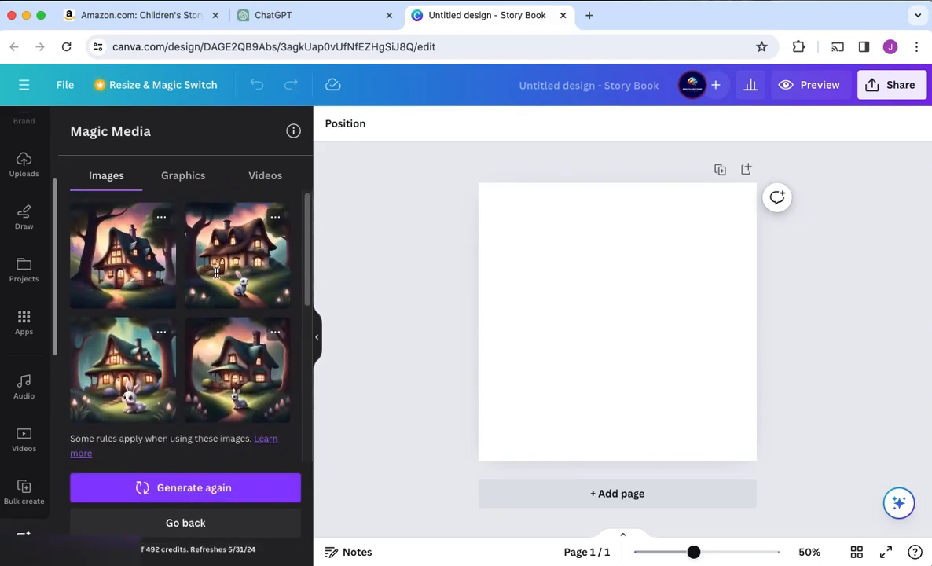
Describe Lily as a 5 year old little girl, regenerate the images and place the girl-and-bunny cottage picture on page 1
scroll(218, 279, "down", 3)
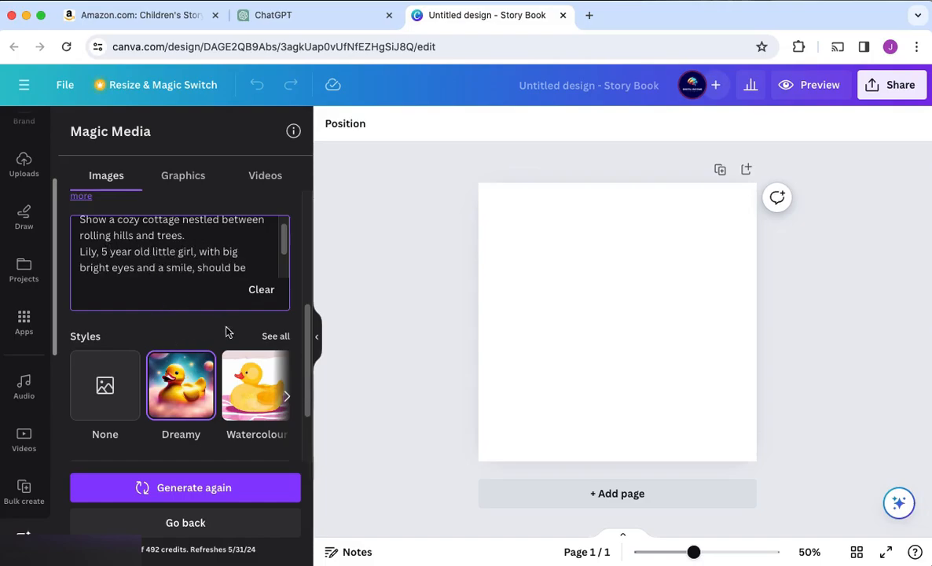
left_click(175, 490)
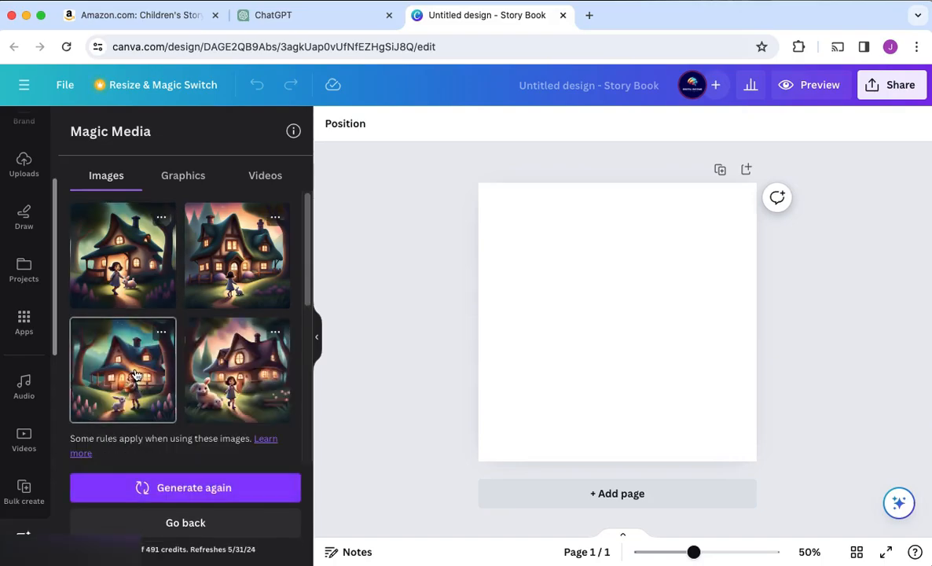
left_click(135, 375)
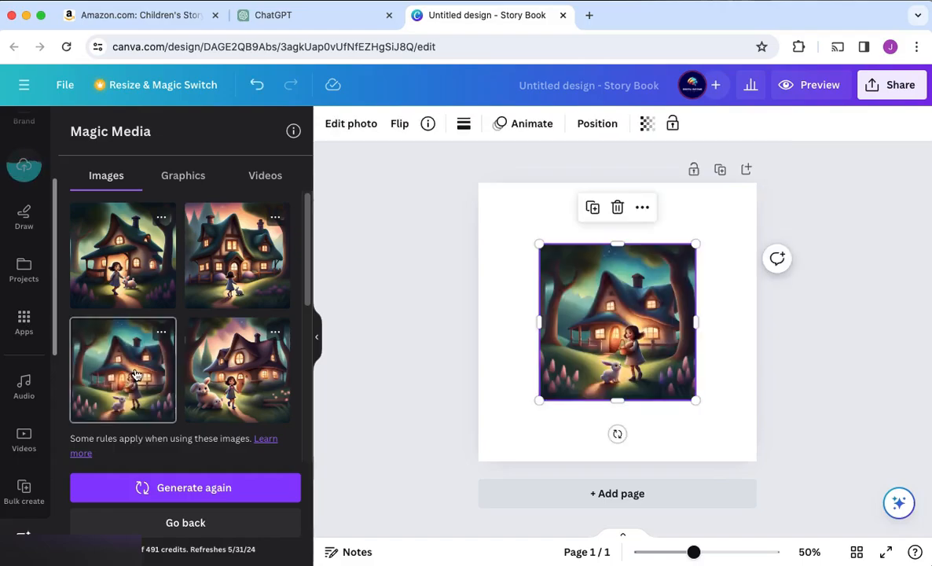
left_click(136, 270)
left_click_drag(603, 283, 629, 293)
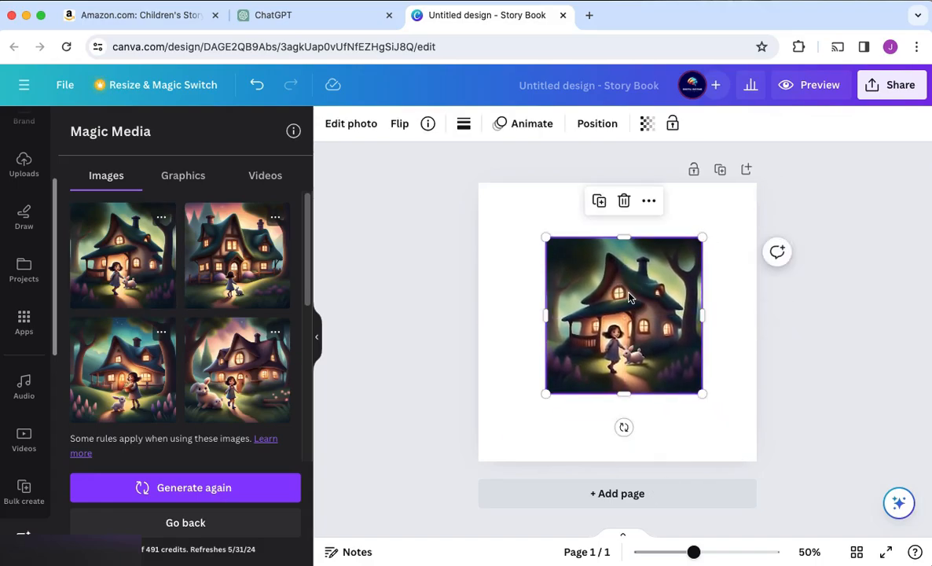
Add two blank pages and move the cottage picture to page 3 as its background
left_click(633, 492)
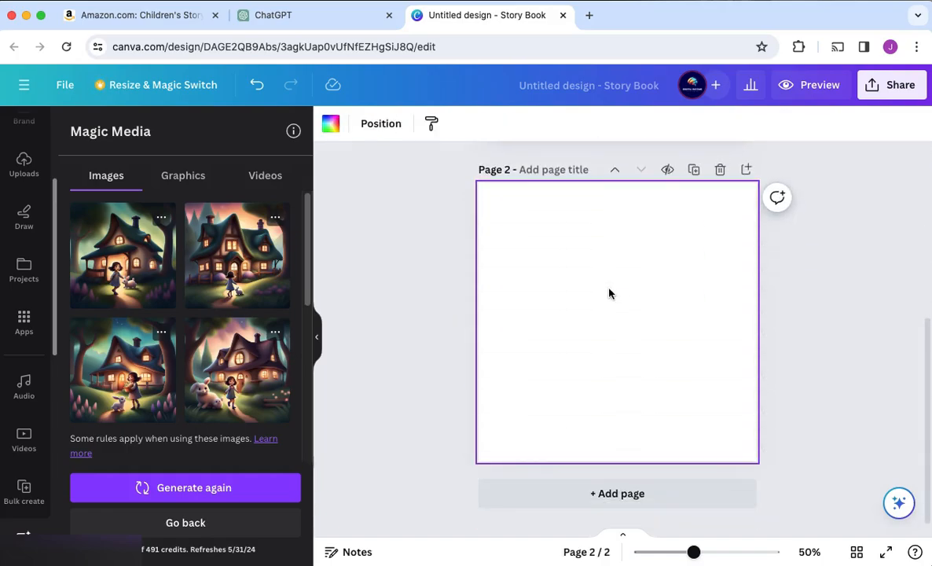
left_click(609, 495)
scroll(610, 323, "up", 4)
left_click_drag(643, 247, 638, 522)
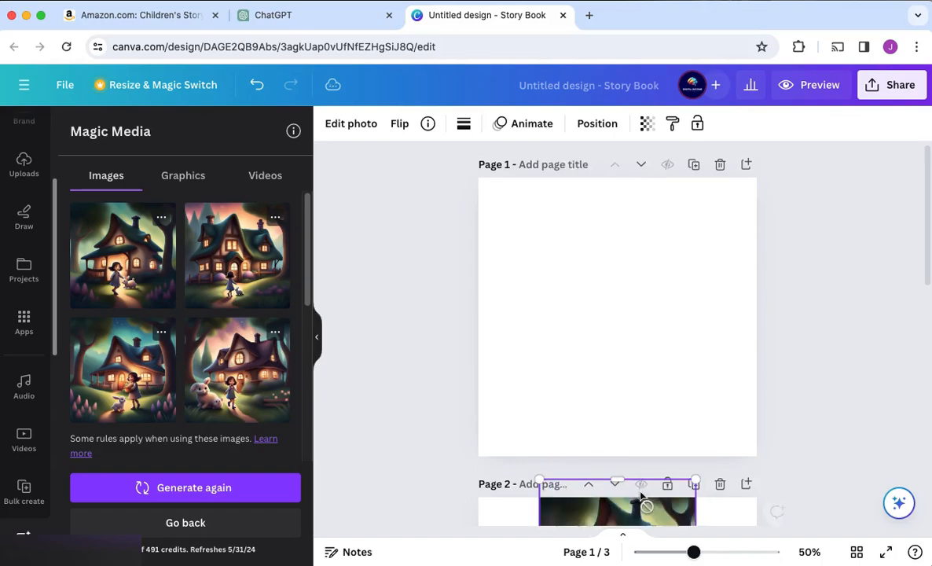
scroll(647, 503, "down", 4)
left_click_drag(626, 329, 602, 562)
scroll(622, 478, "down", 3)
left_click_drag(602, 320, 612, 382)
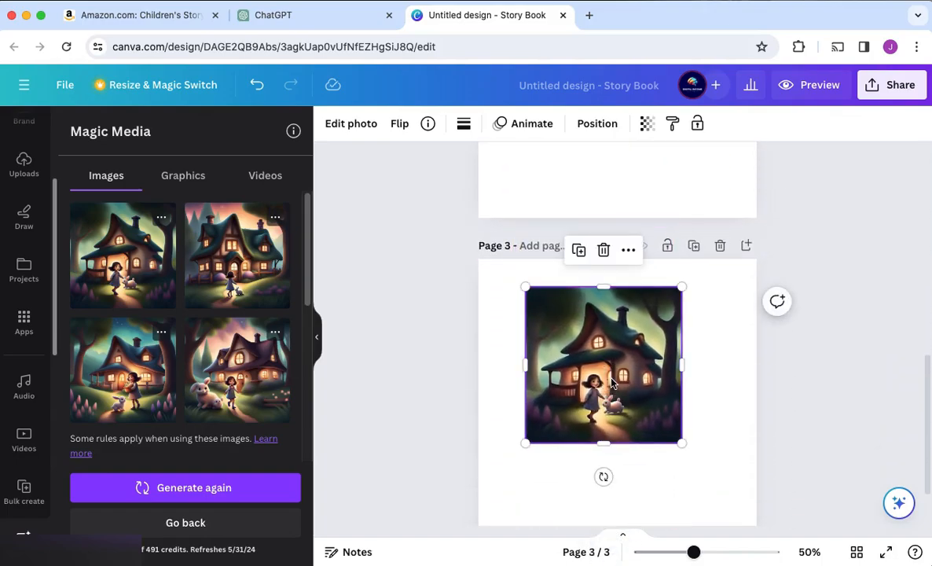
right_click(618, 303)
left_click(692, 509)
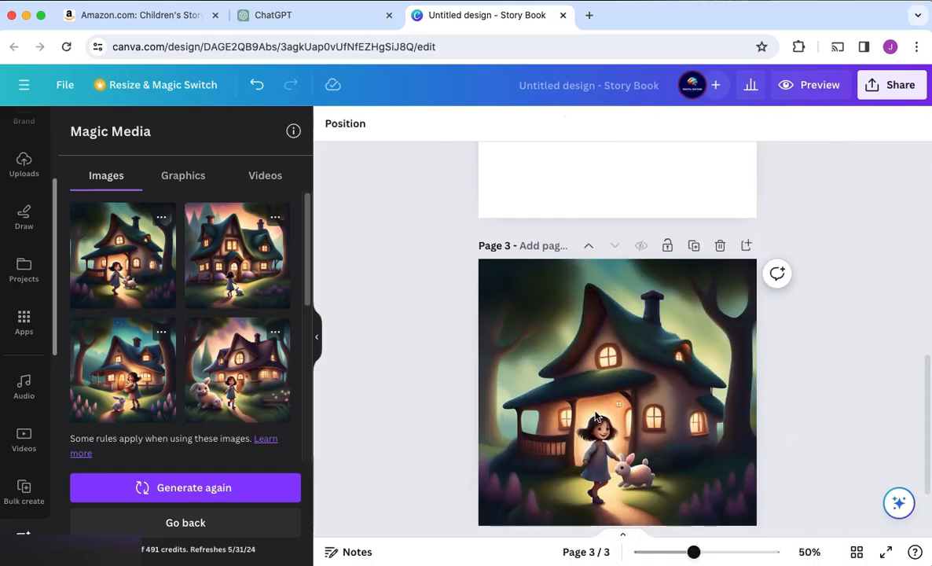
Generate the lush forest scene in Magic Media from ChatGPT's description and select one of the resulting images
left_click(268, 176)
left_click(114, 177)
scroll(199, 417, "down", 5)
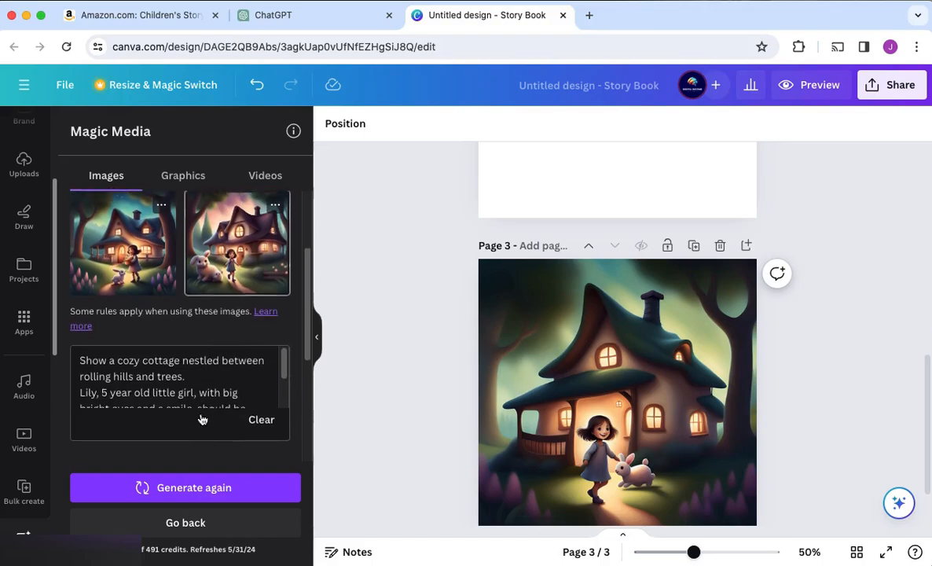
left_click(277, 17)
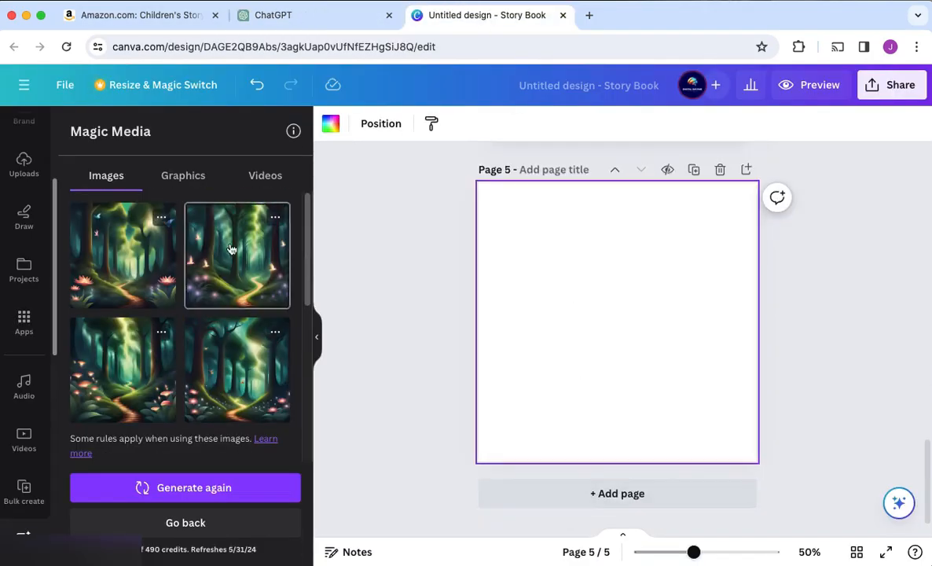
left_click(231, 248)
left_click(131, 391)
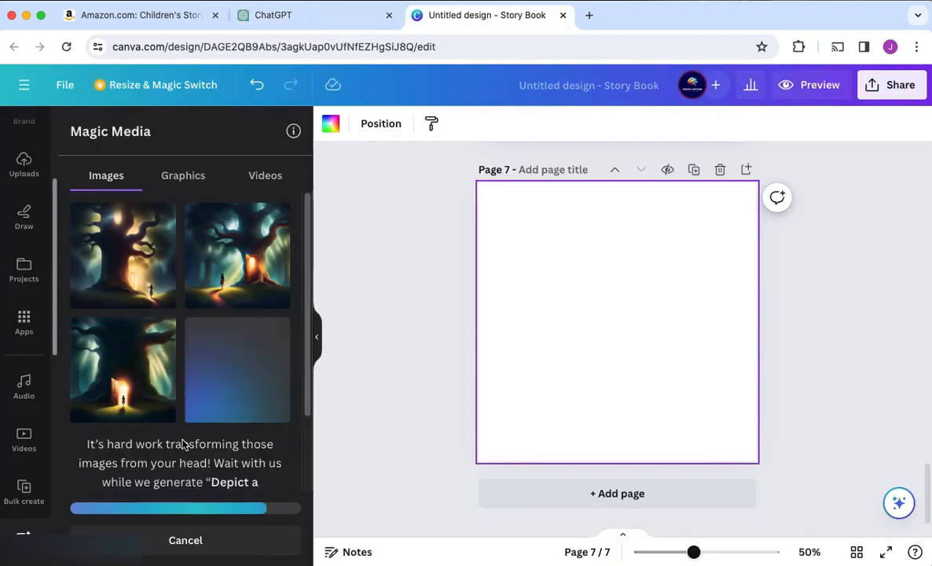
Regenerate the giant tree scene with "make it a daytime" in its description, and generate the fantastical pink and purple sky scene
type("make it a d")
left_click(185, 485)
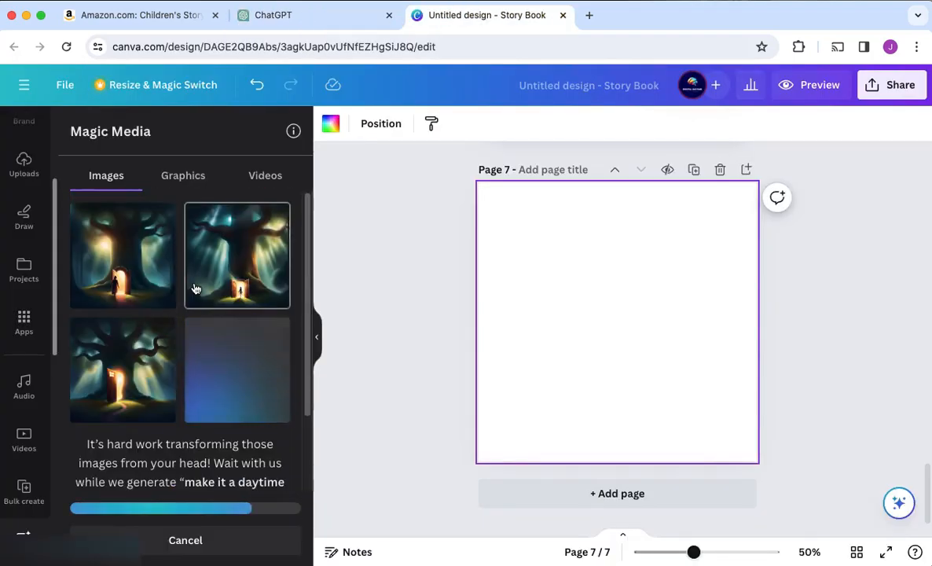
scroll(160, 345, "down", 5)
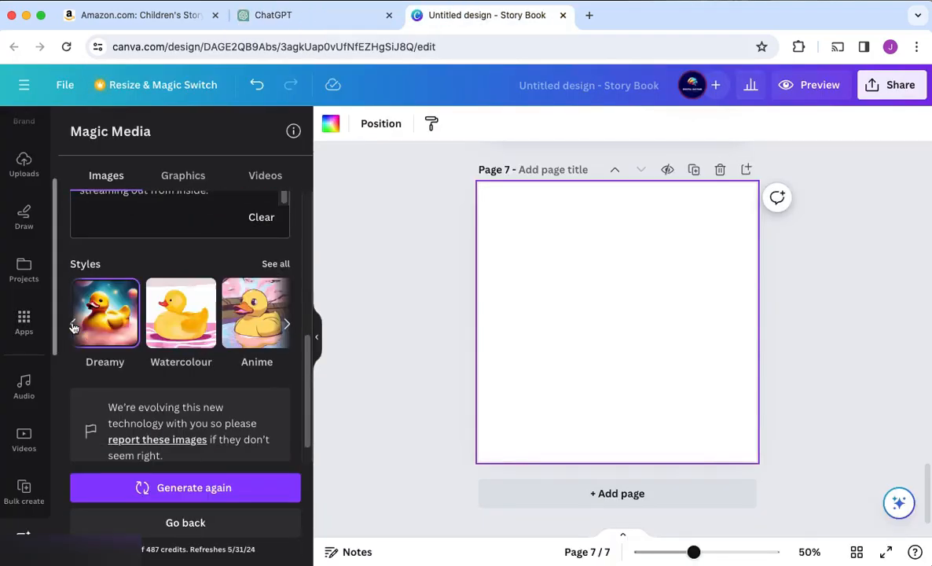
scroll(143, 294, "up", 4)
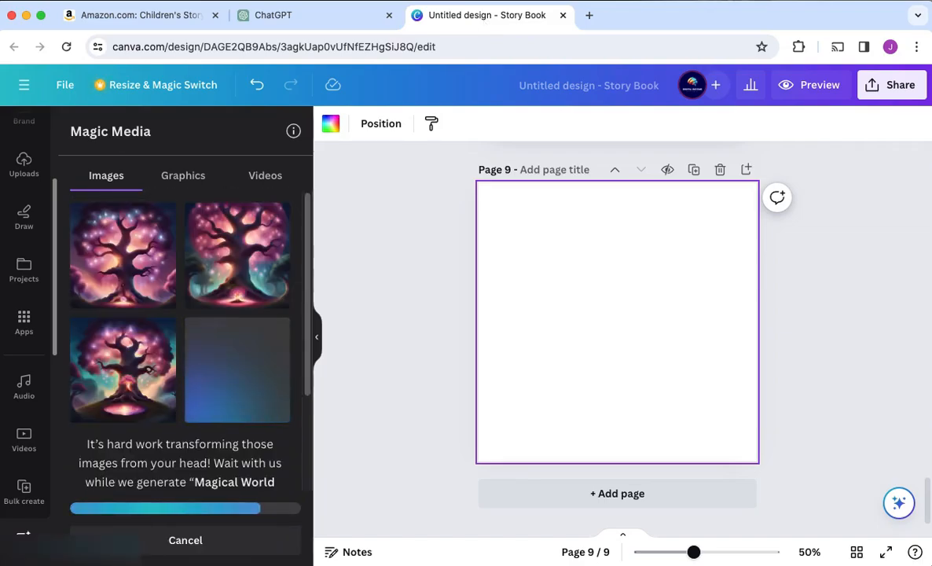
scroll(135, 354, "down", 3)
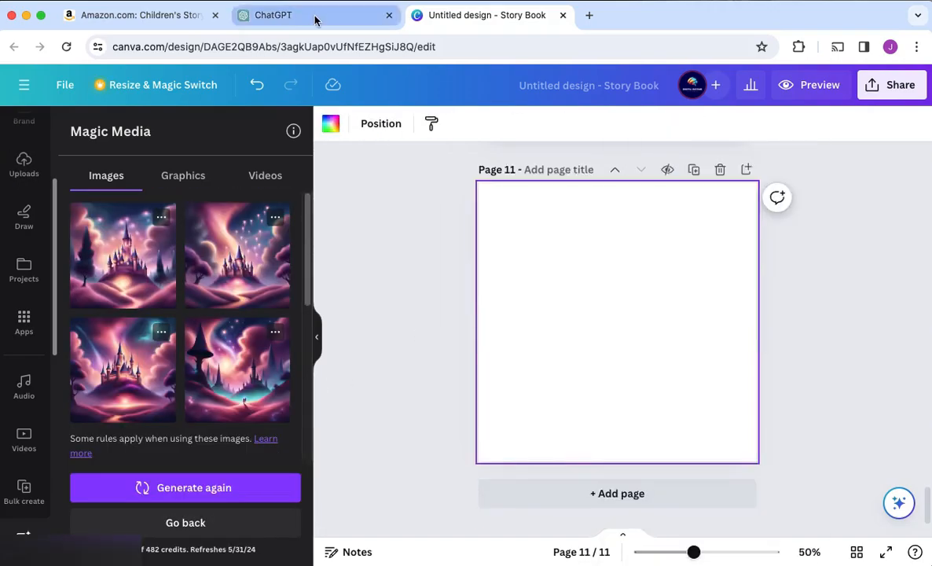
Generate the unicorn, forest and cliff scenes from ChatGPT's descriptions and place one picture of each on pages 11, 13 and 15
left_click(283, 15)
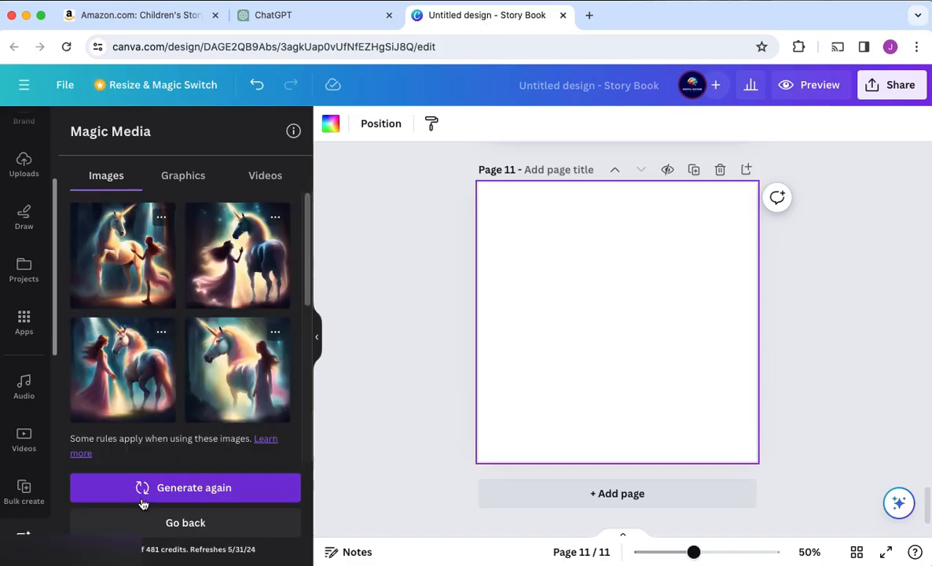
left_click(218, 380)
left_click(98, 387)
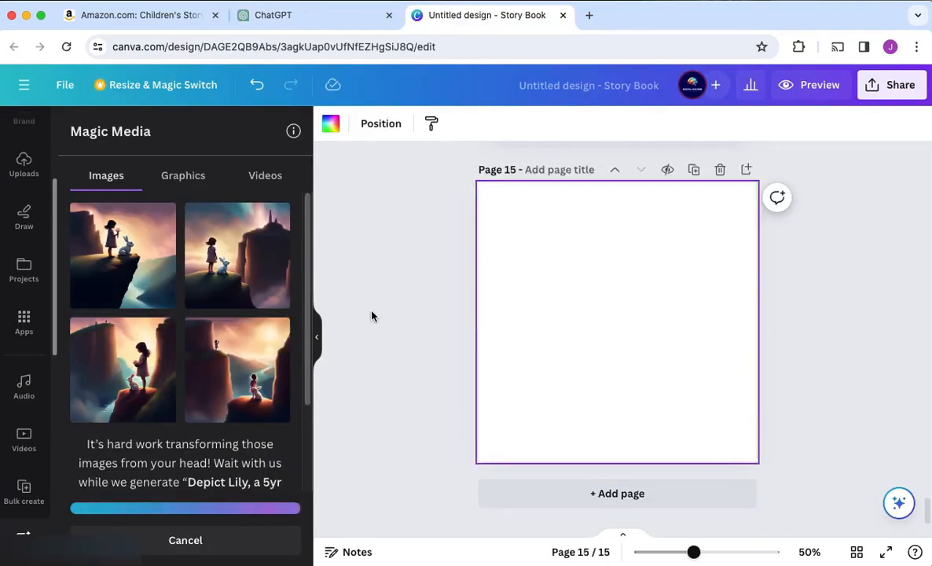
left_click(110, 206)
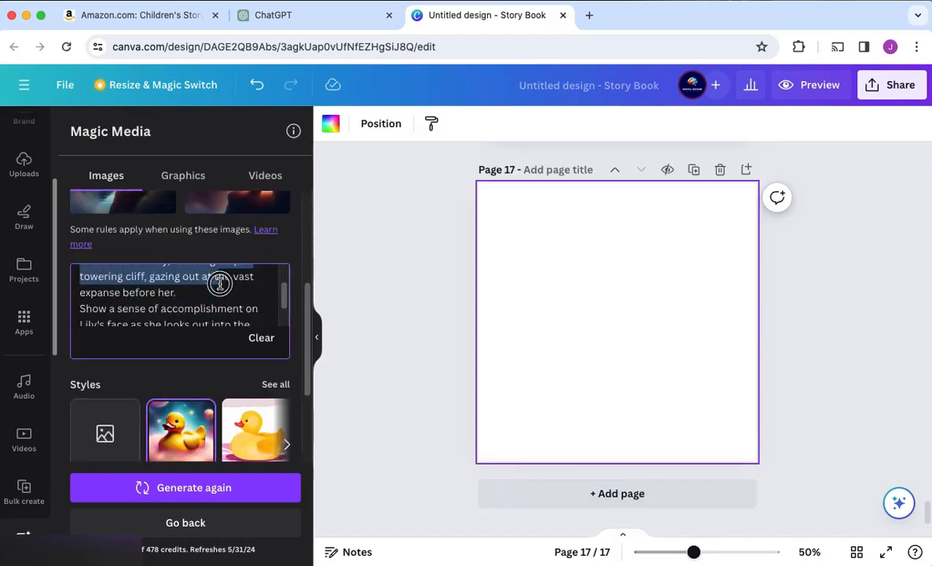
Reword the homecoming scene as "Lily, a little girl, holding her bunny, skipping happily outside her house" and generate its images
type("Show Lily returning home, skipping happily with a sense of fulfillment.")
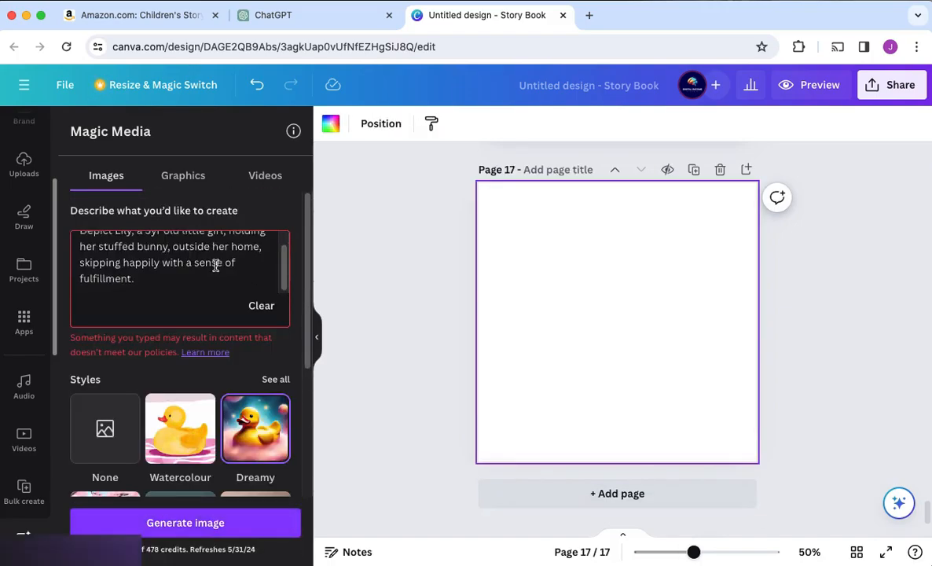
key("BackSpace")
left_click_drag(225, 246, 148, 257)
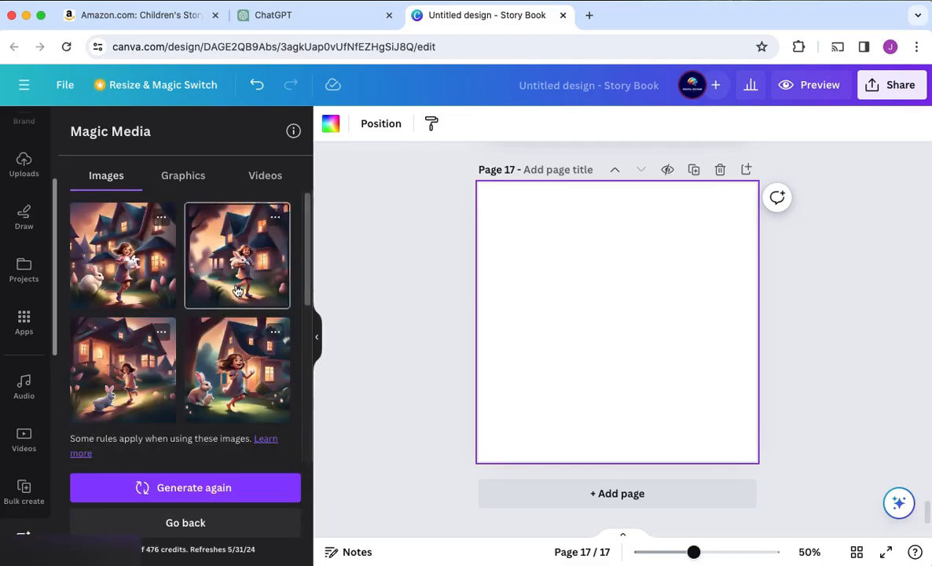
left_click(145, 361)
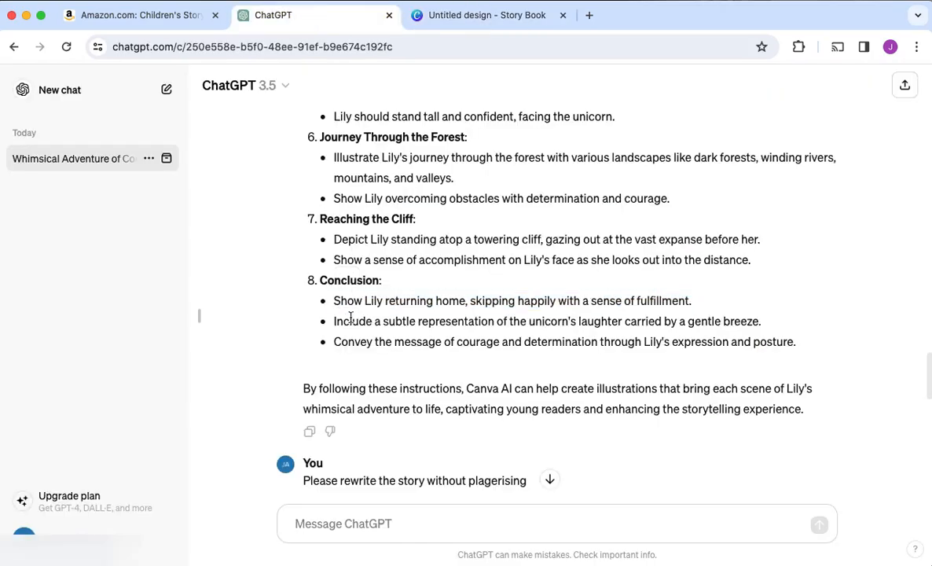
Generate a scene of a little girl outside her house watching a faint unicorn in the sky, and place the fourth image on page 21
left_click_drag(380, 322, 797, 342)
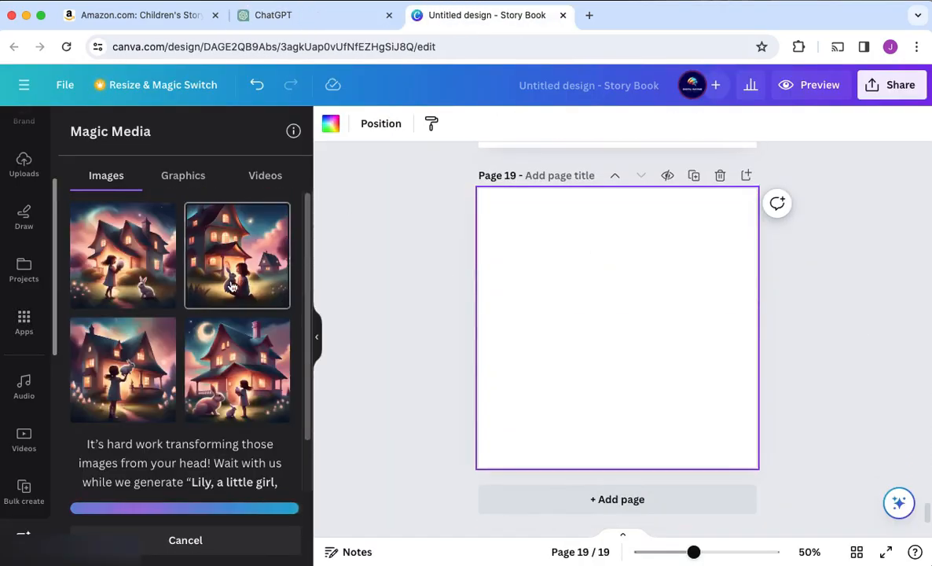
left_click(142, 383)
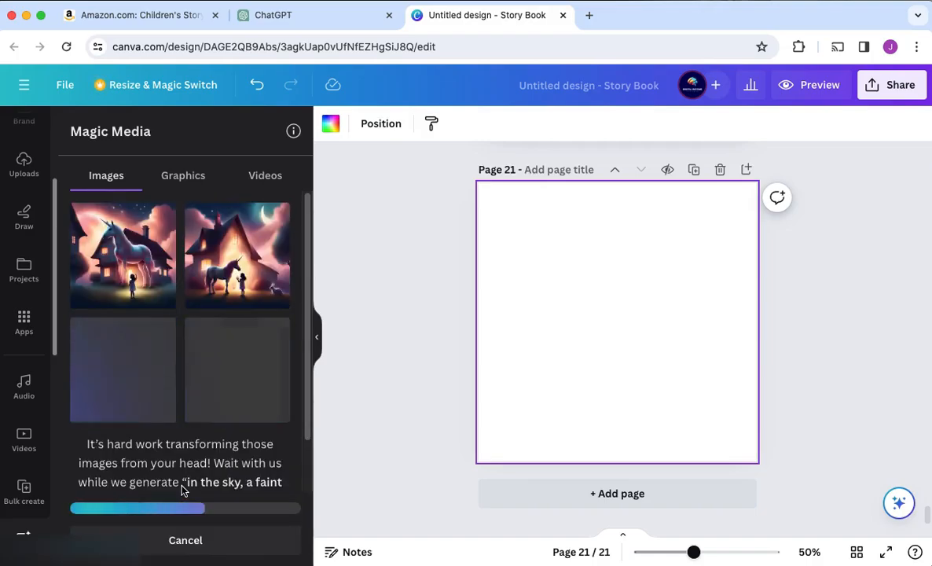
left_click(237, 370)
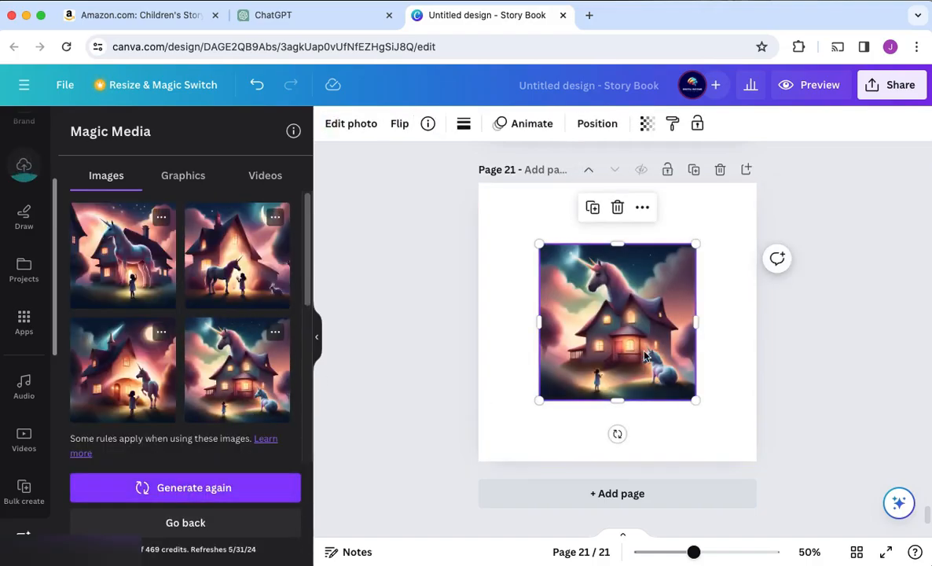
right_click(645, 351)
left_click(586, 312)
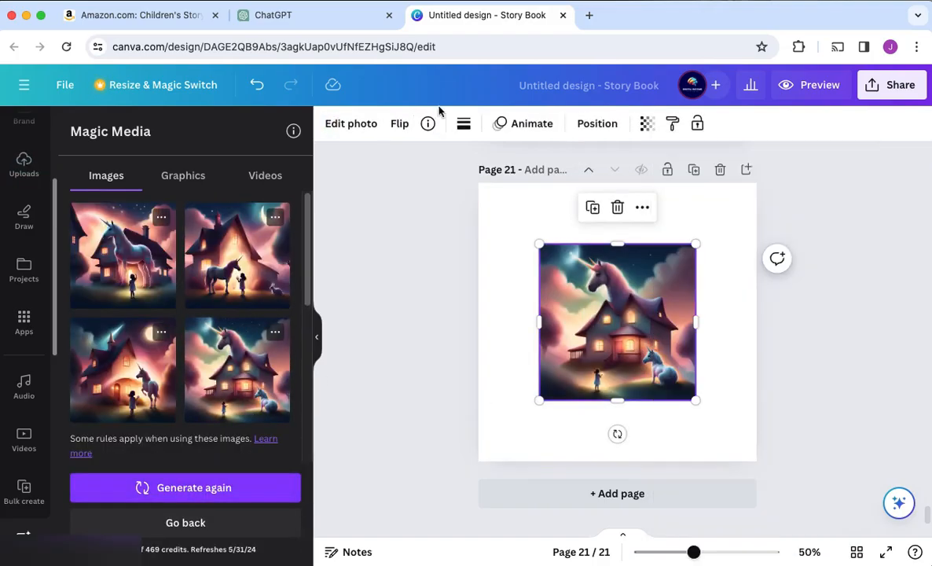
Remove the small unicorn beside the house with Magic Eraser and set the picture as page 21's background
left_click(354, 124)
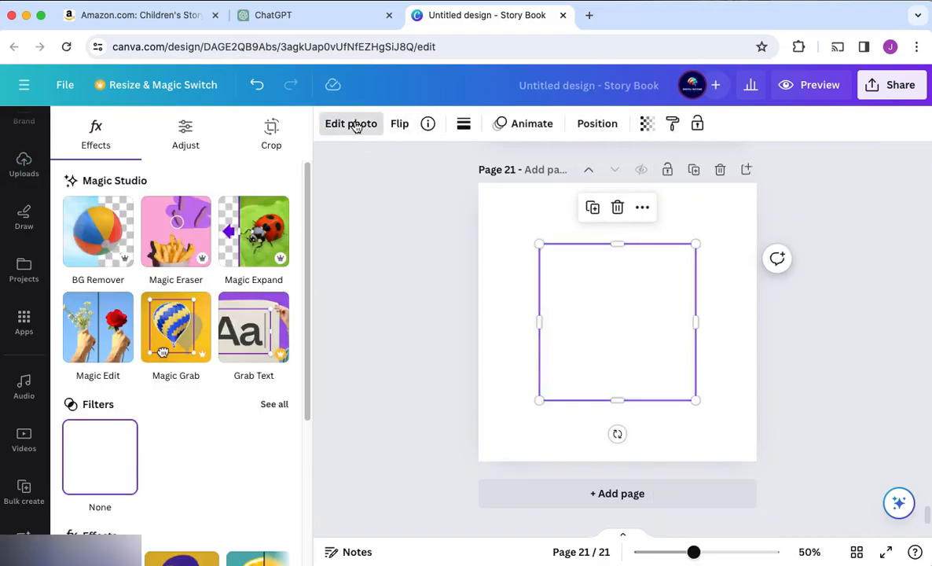
left_click(177, 231)
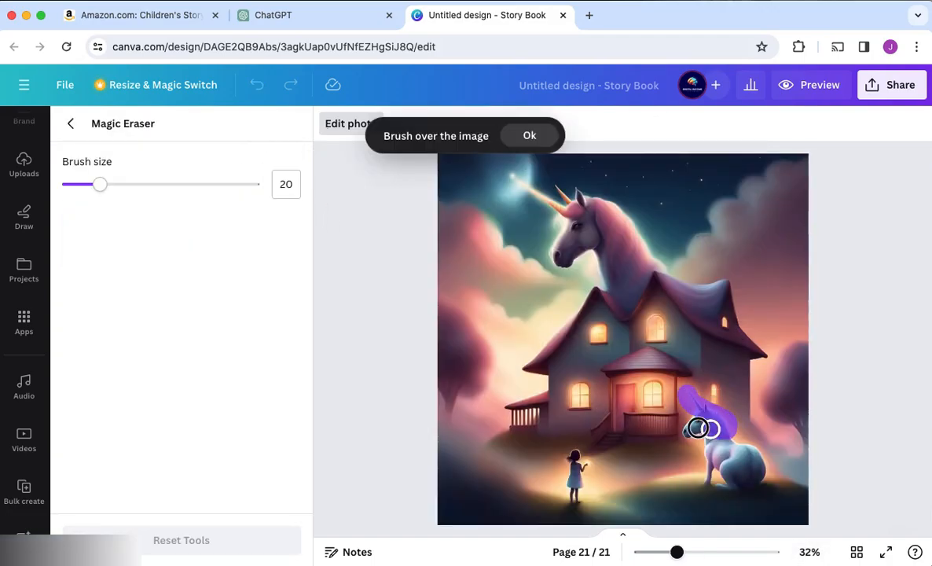
left_click_drag(707, 461, 717, 467)
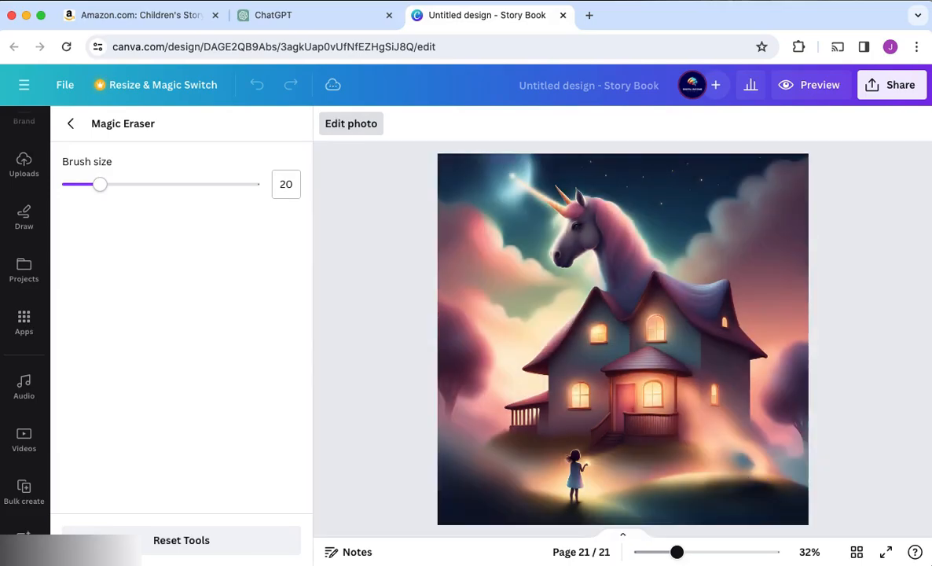
left_click(70, 123)
right_click(595, 363)
left_click(657, 517)
Reword the description to "a little girl standing outside her house with her bunny is looking at a unicorn in the sky" and regenerate
scroll(785, 427, "up", 20)
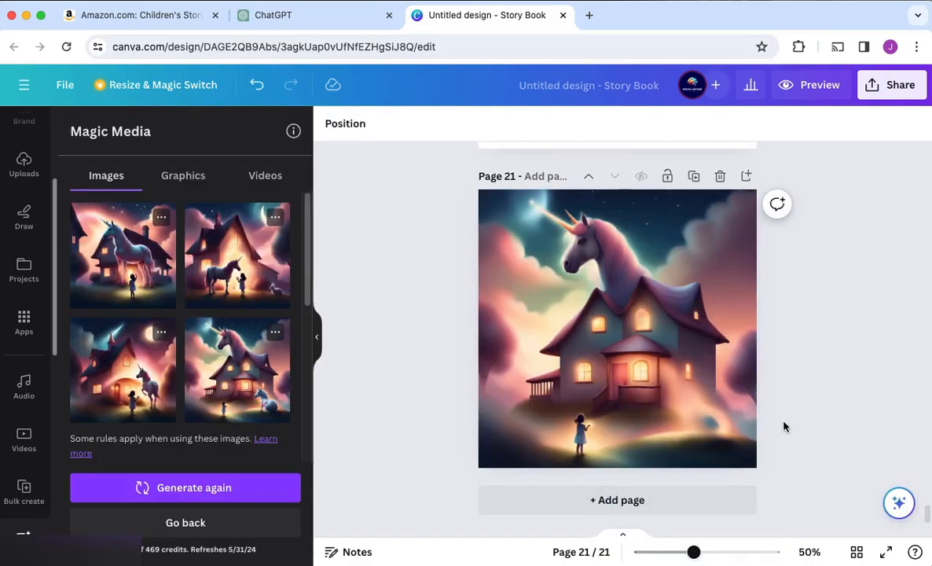
scroll(154, 345, "down", 2)
left_click_drag(80, 368, 102, 383)
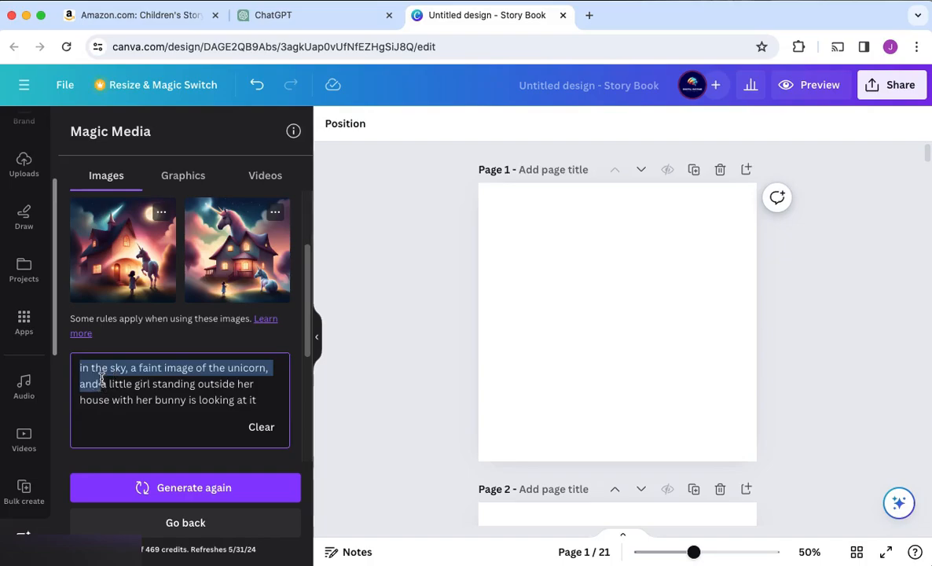
key("BackSpace")
left_click(230, 385)
key("BackSpace")
key("BackSpace")
key("Return")
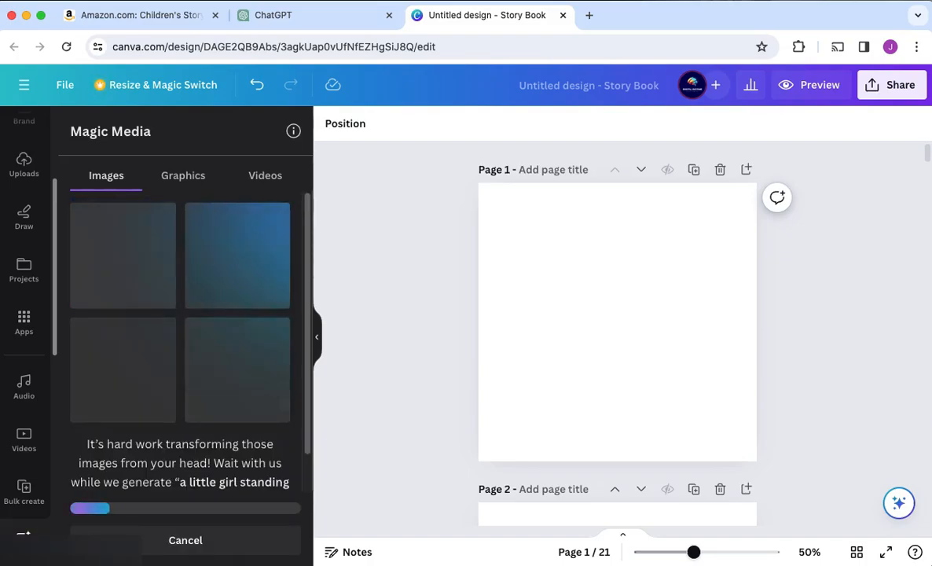
Place the fourth image on page 1 and try removing its large rabbit with Magic Eraser
left_click(245, 397)
left_click(349, 128)
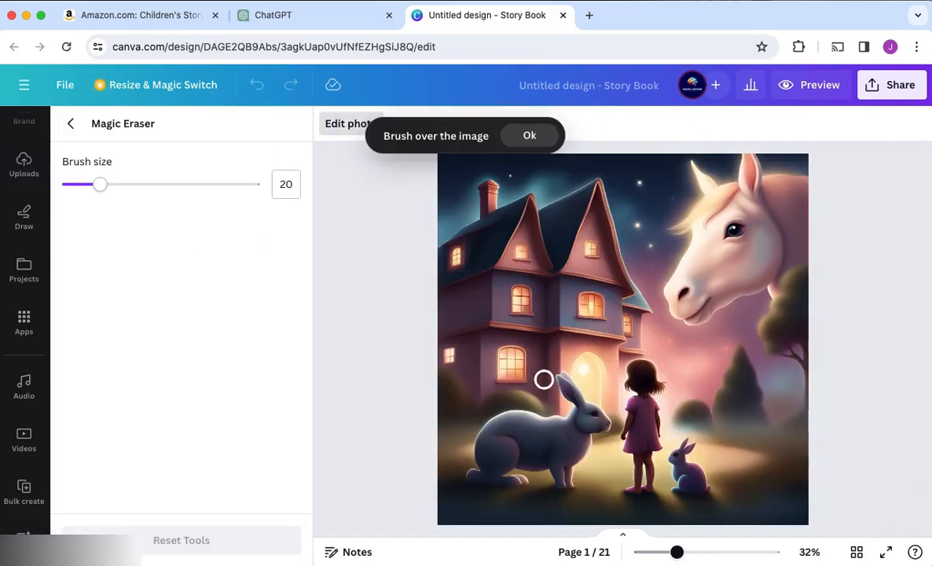
left_click_drag(602, 421, 558, 478)
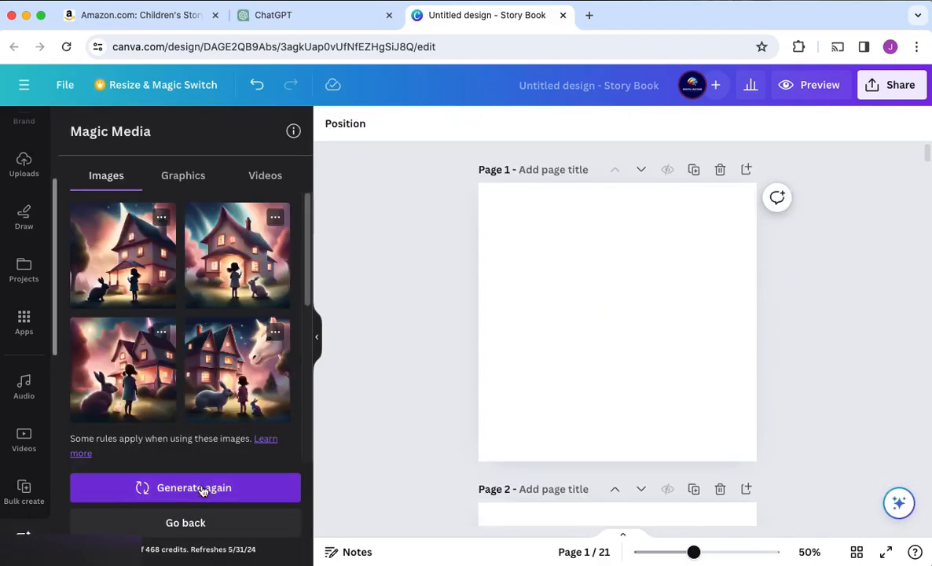
Regenerate the girl-and-unicorn images twice and set the first result as the background of page 1
left_click(203, 488)
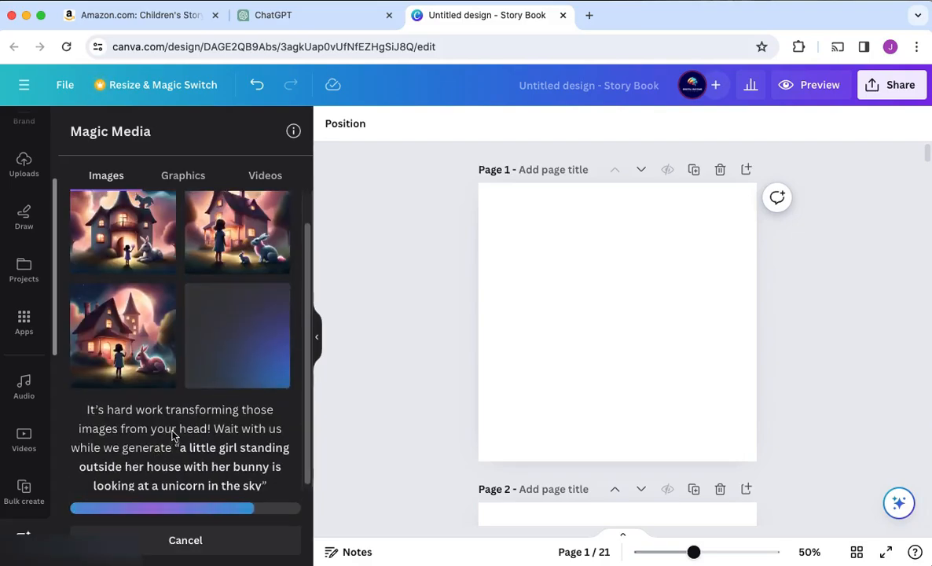
left_click(175, 489)
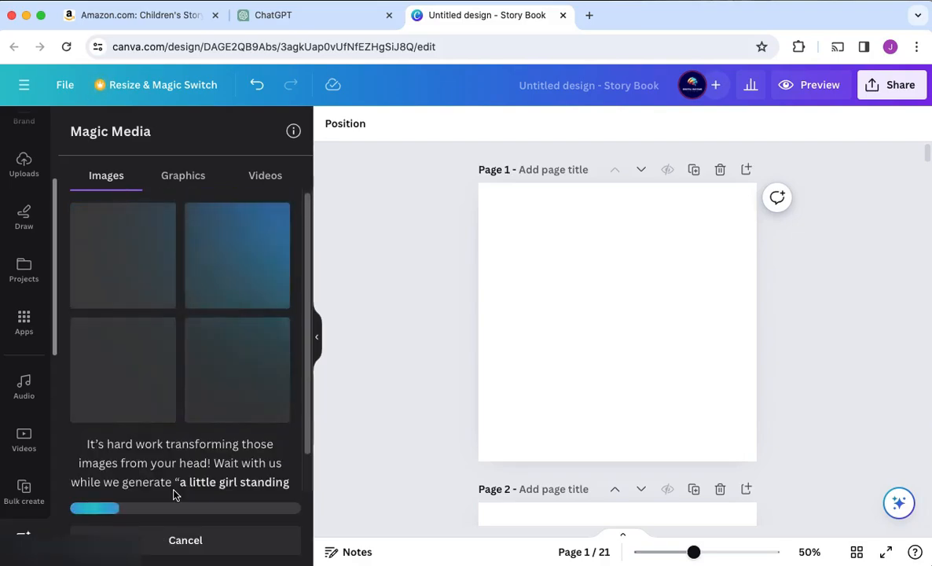
left_click(122, 253)
right_click(645, 337)
left_click(782, 440)
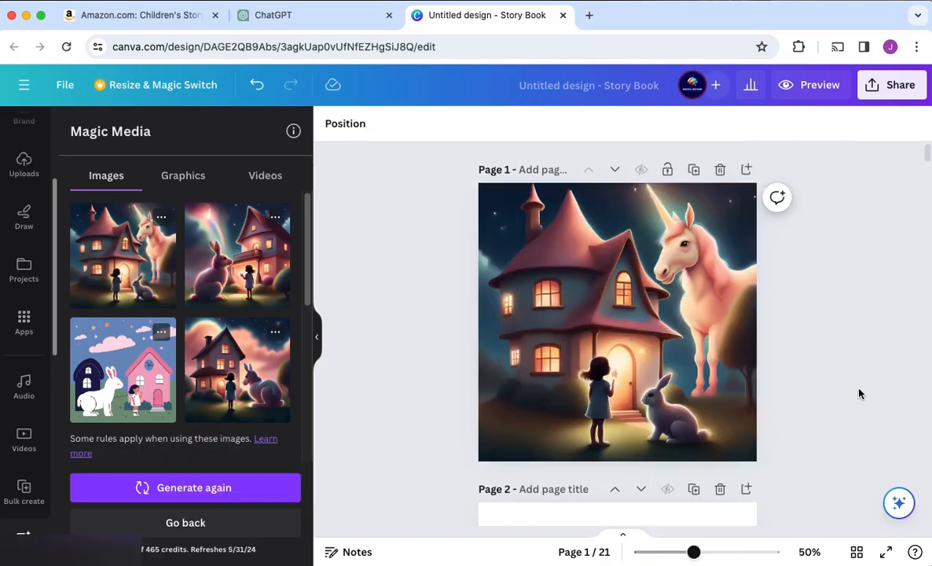
Fill page 3 with the tan colour taken from the page 1 picture
scroll(547, 192, "down", 6)
scroll(567, 350, "up", 4)
double_click(694, 325)
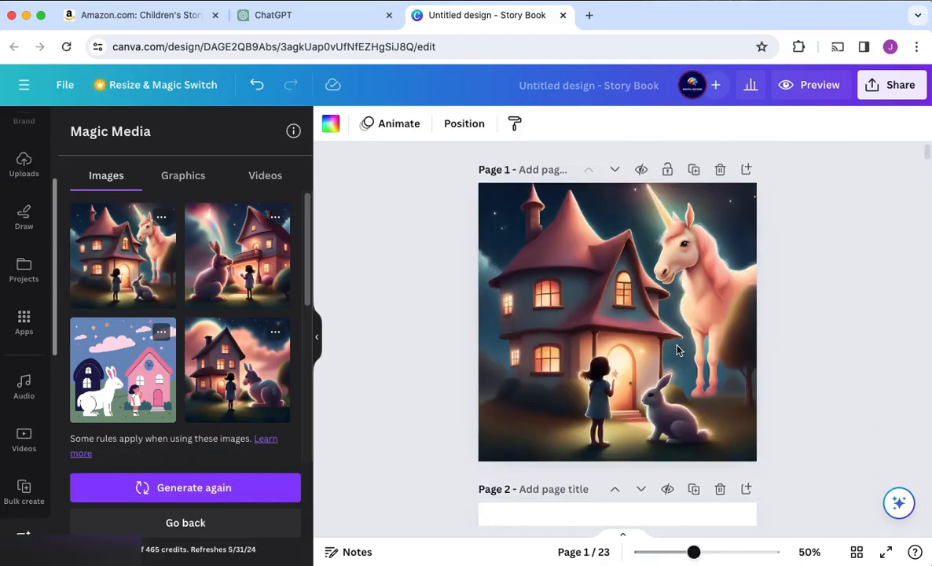
left_click(330, 123)
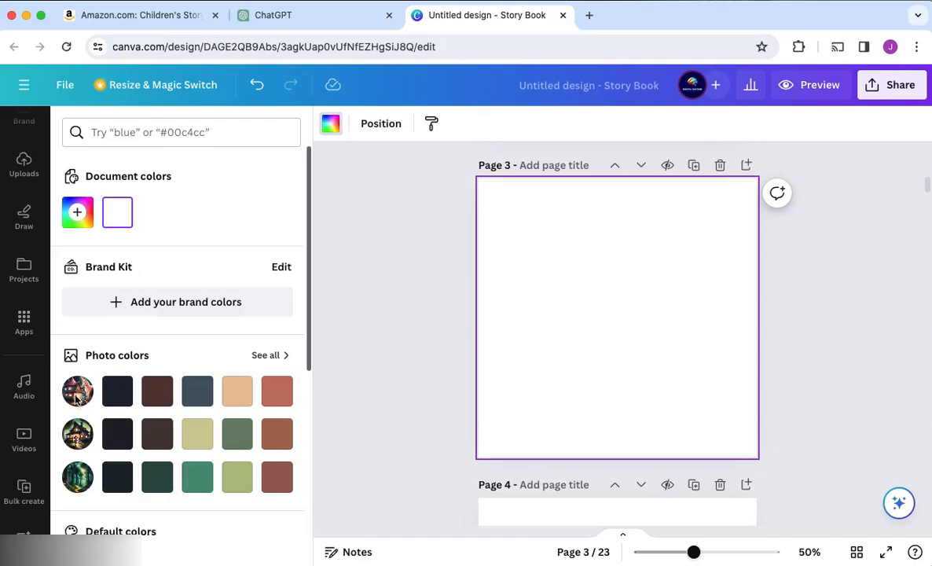
left_click(238, 391)
scroll(16, 166, "up", 3)
Search the elements for "this book belongs to" and browse the matching graphics
left_click(24, 182)
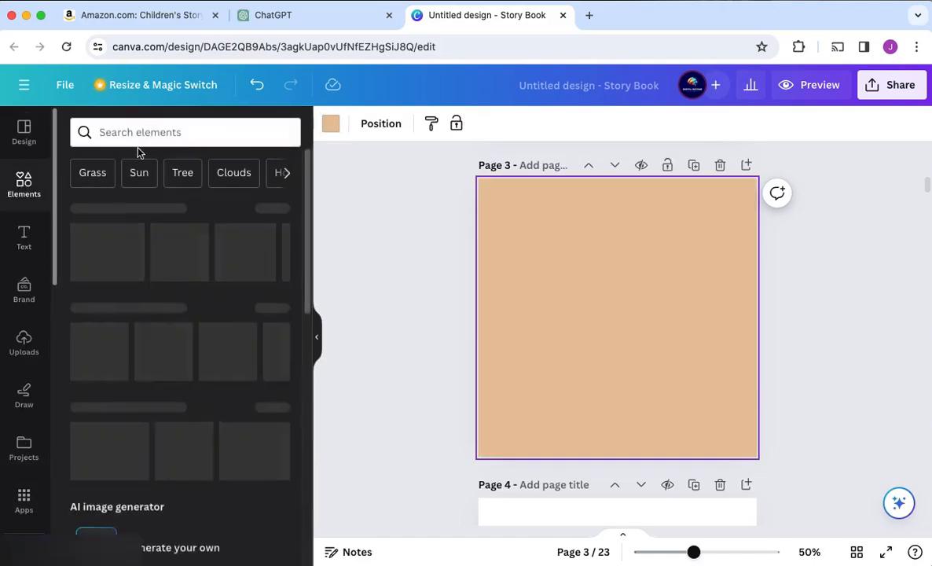
left_click(181, 132)
type("this book belongs to")
key("Return")
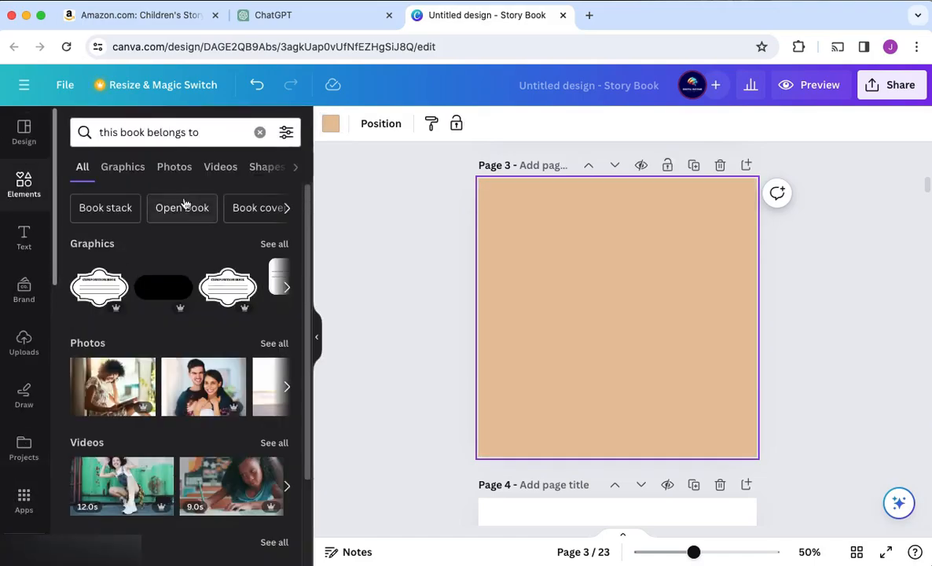
left_click(123, 167)
scroll(177, 418, "down", 10)
scroll(175, 416, "up", 10)
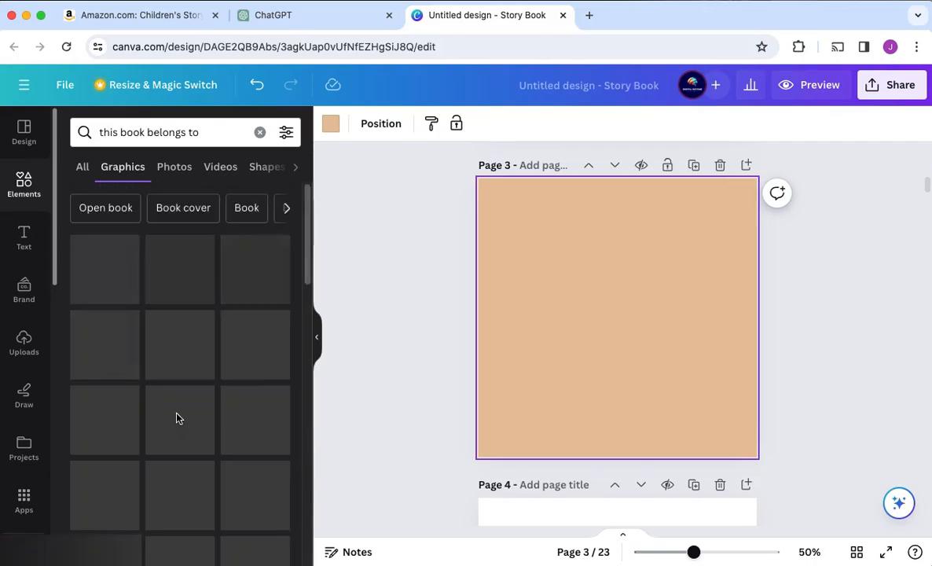
Browse the related "Book" graphics for a decoration suited to the ownership page, and clear the search
left_click(246, 208)
scroll(190, 336, "down", 3)
scroll(191, 337, "down", 10)
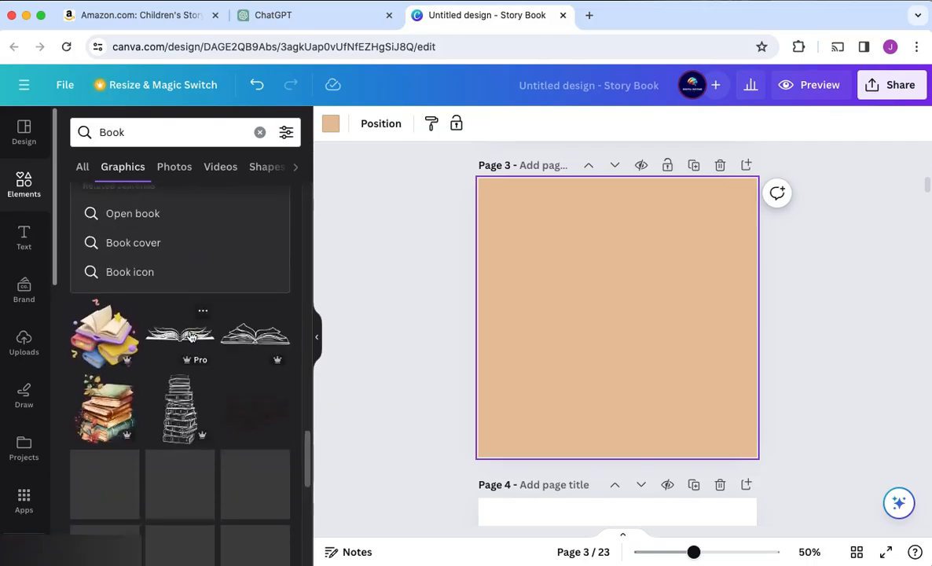
scroll(190, 335, "up", 15)
left_click(82, 166)
left_click(259, 132)
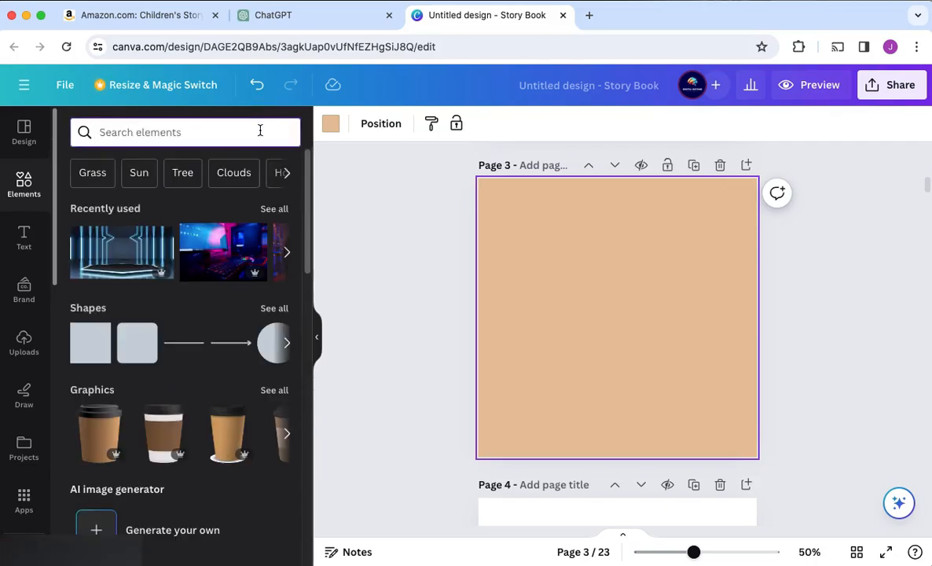
Find "unicorn" graphics and add the pastel watercolour cloud to page 3
left_click(179, 132)
type("unicorn")
key("Return")
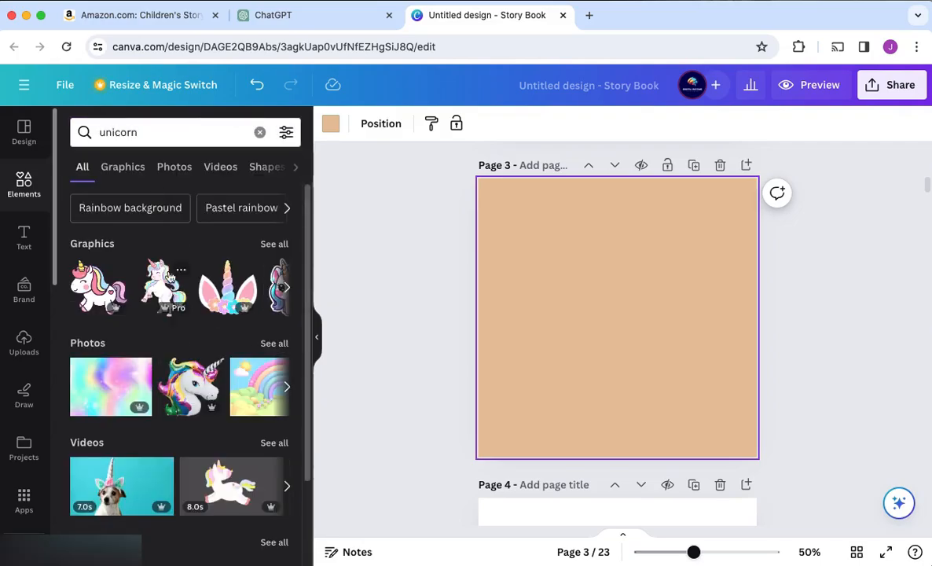
left_click(275, 244)
scroll(190, 405, "down", 10)
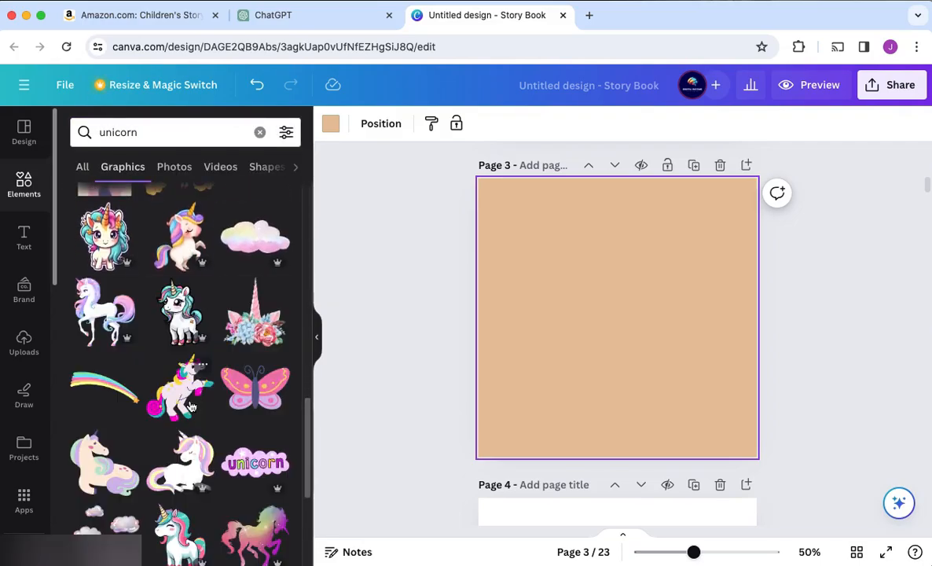
left_click(250, 246)
Add the heading "This book belongs to" with a blank name line to page 3 and widen its text box
left_click(33, 242)
type("tThis book belings t")
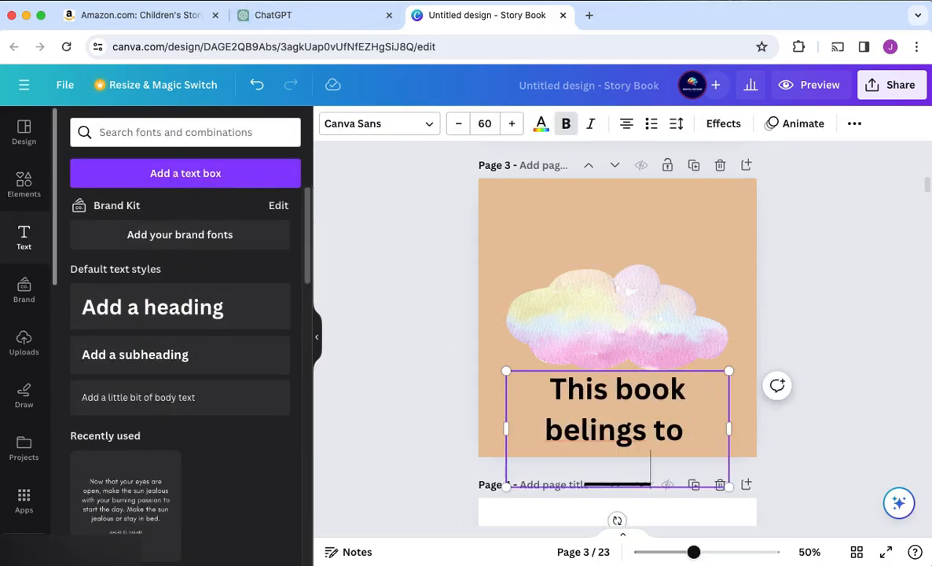
left_click_drag(647, 379, 641, 350)
left_click(723, 433)
left_click_drag(506, 371, 531, 299)
left_click_drag(740, 435, 766, 435)
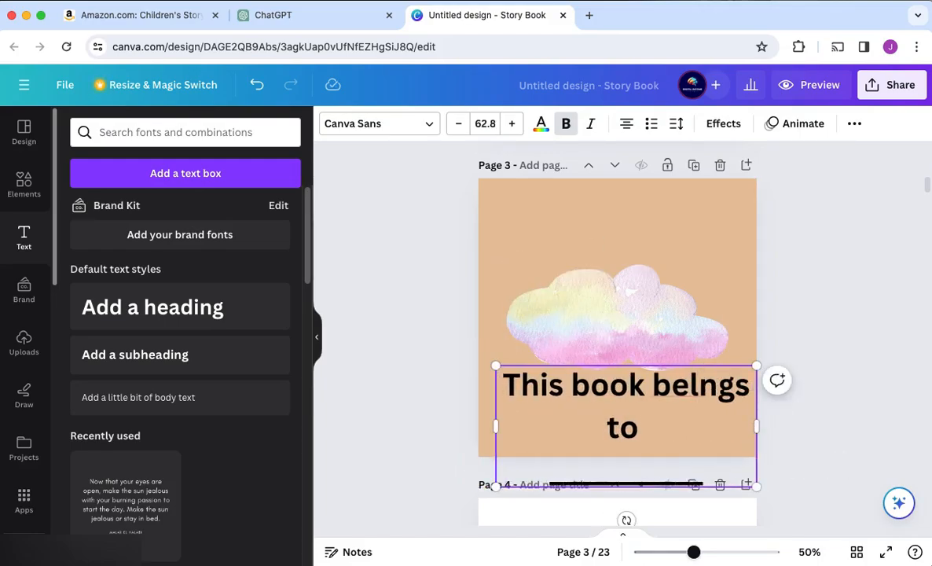
type("o")
Reduce the size of the "This book belongs to" text and move it onto the cloud
left_click(458, 124)
left_click(459, 126)
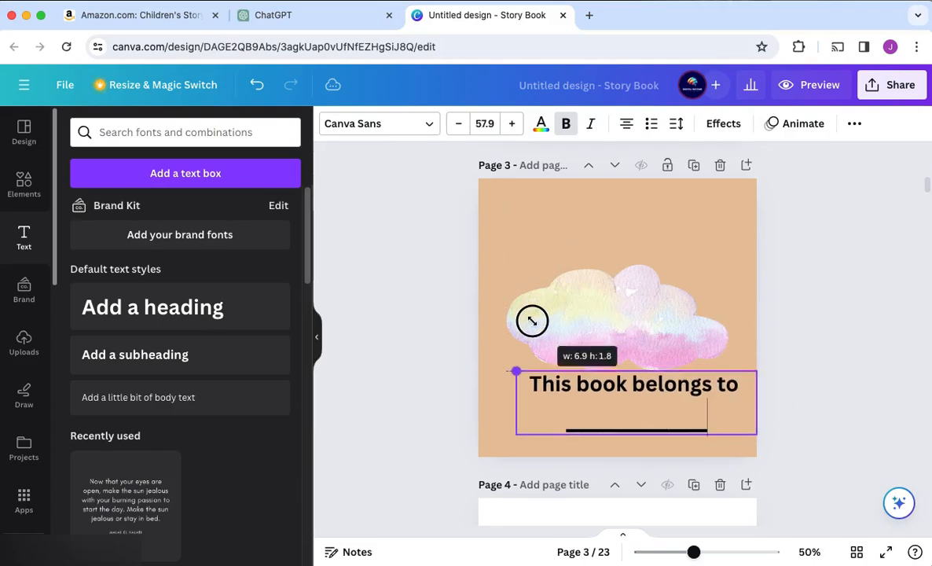
left_click_drag(672, 419, 636, 321)
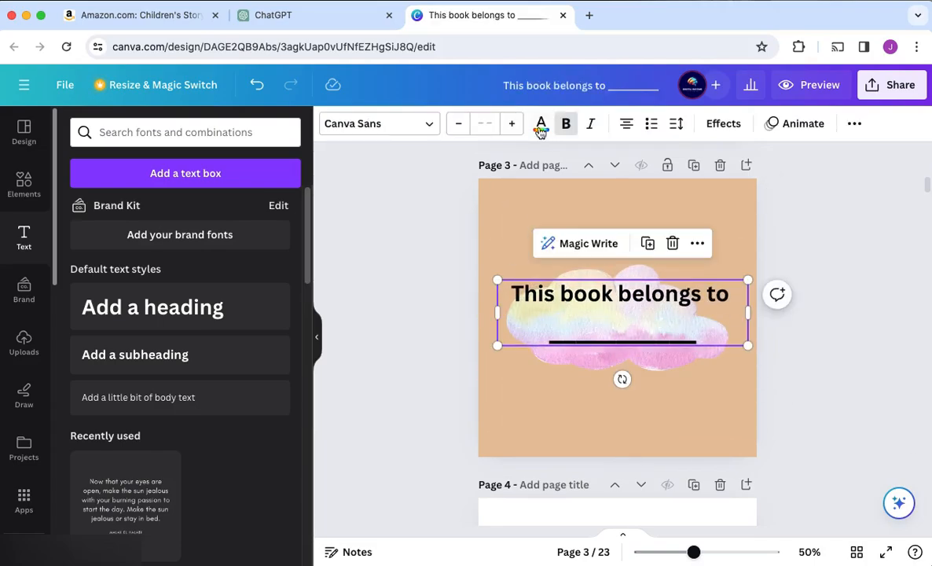
Colour the "This book belongs to" text dark blue, set its font to Montserrat and recentre it on the cloud
left_click(541, 124)
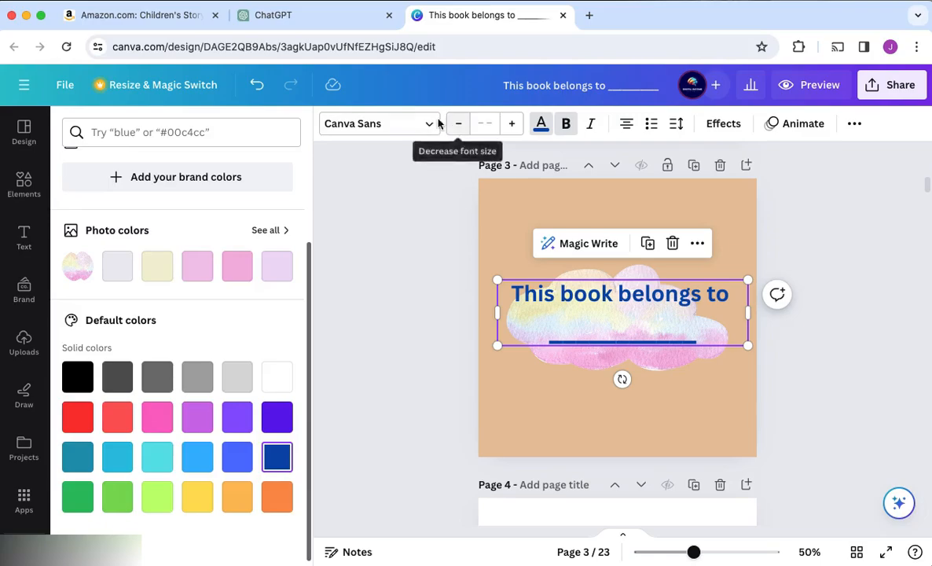
left_click(377, 124)
left_click(174, 397)
scroll(178, 408, "down", 4)
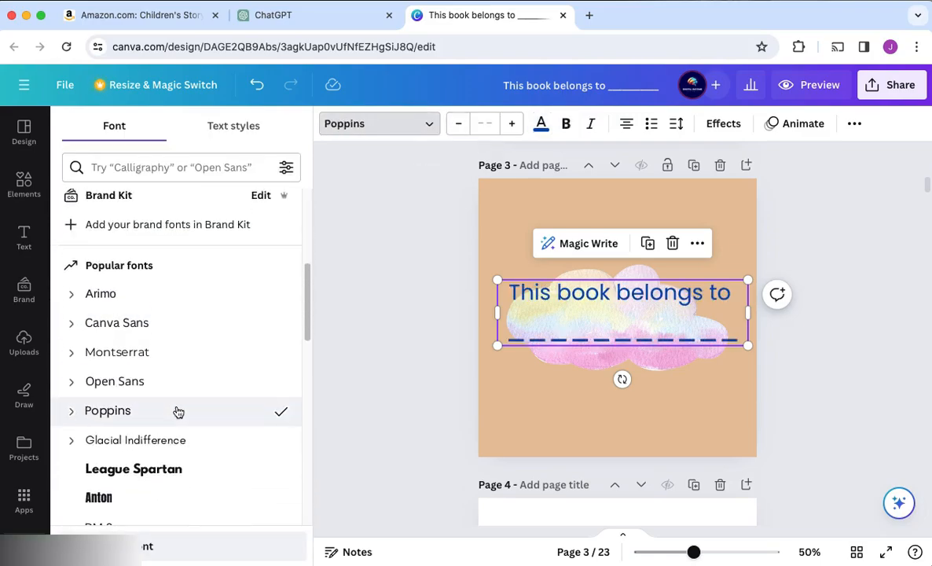
scroll(179, 409, "down", 1)
left_click(179, 326)
left_click_drag(621, 307, 624, 321)
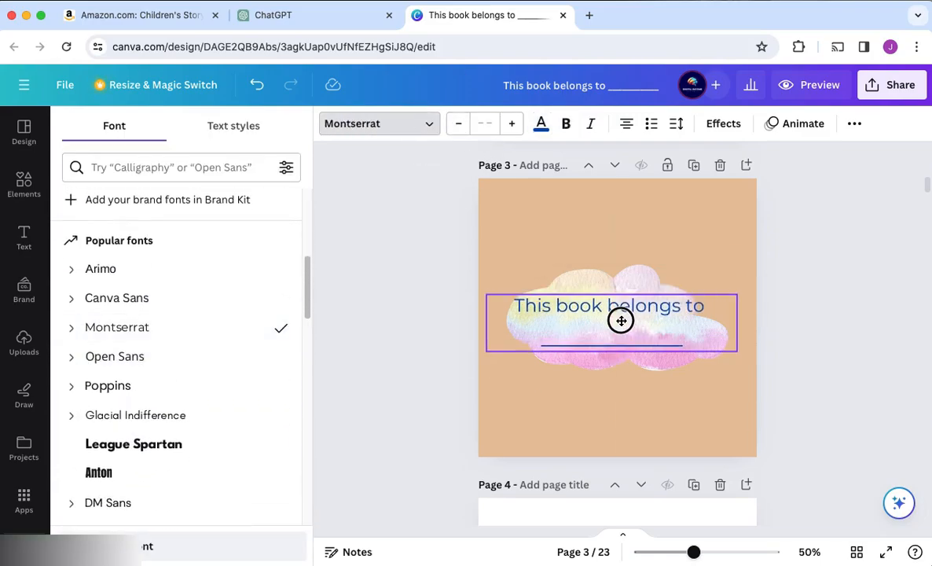
Enlarge the pastel cloud on page 3 so that it fits around the ownership text
left_click(673, 364)
left_click_drag(728, 265, 743, 227)
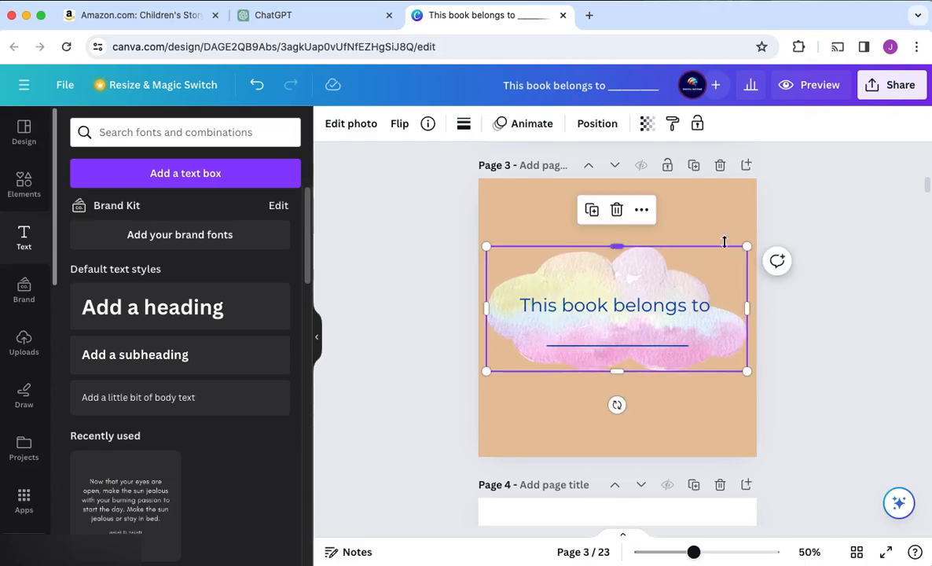
scroll(797, 358, "up", 8)
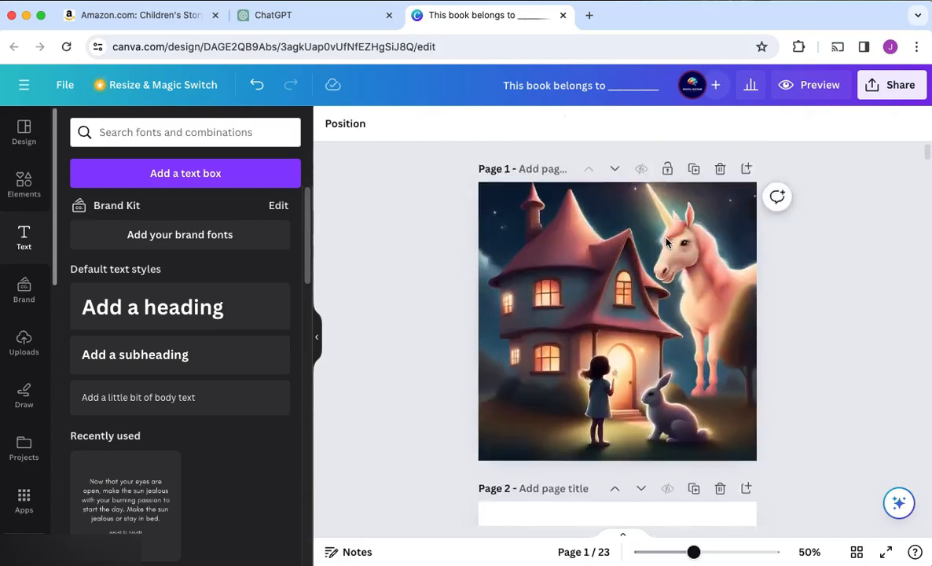
Fill blank page 2 with the same tan colour as page 3
scroll(668, 241, "down", 4)
left_click(668, 241)
left_click(331, 124)
left_click(157, 212)
Fill page 4 with the muted green taken from the forest house picture
scroll(750, 339, "down", 7)
left_click(630, 354)
scroll(631, 353, "down", 3)
left_click(331, 124)
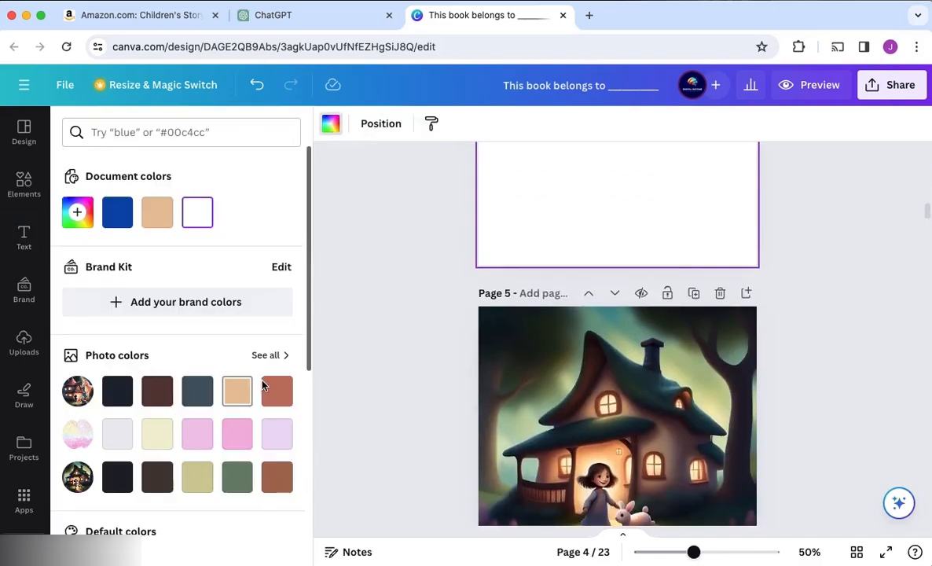
left_click(237, 475)
scroll(409, 261, "up", 3)
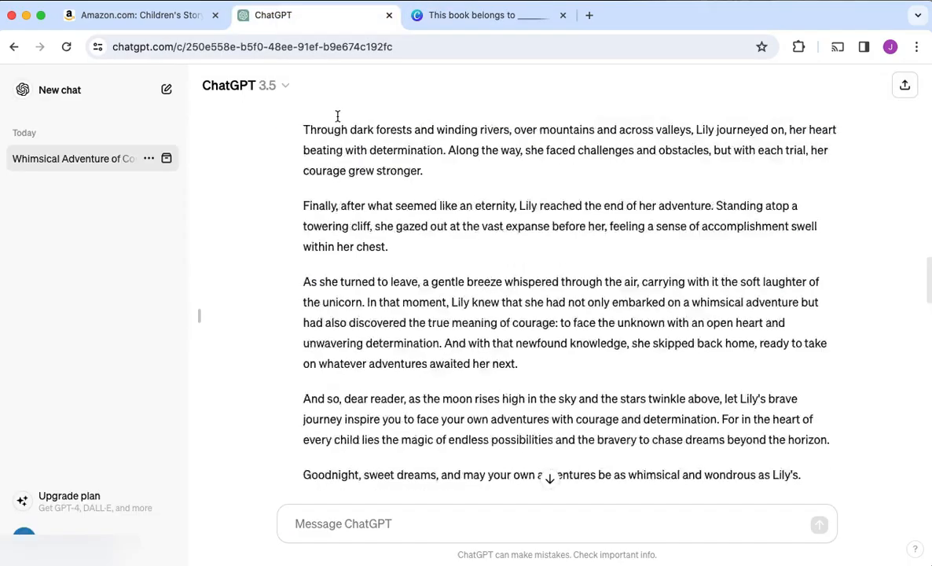
scroll(337, 117, "up", 10)
Copy the rewritten story's opening paragraph from ChatGPT onto page 4 in Canva, narrow its text box and move it up
left_click_drag(303, 148, 523, 195)
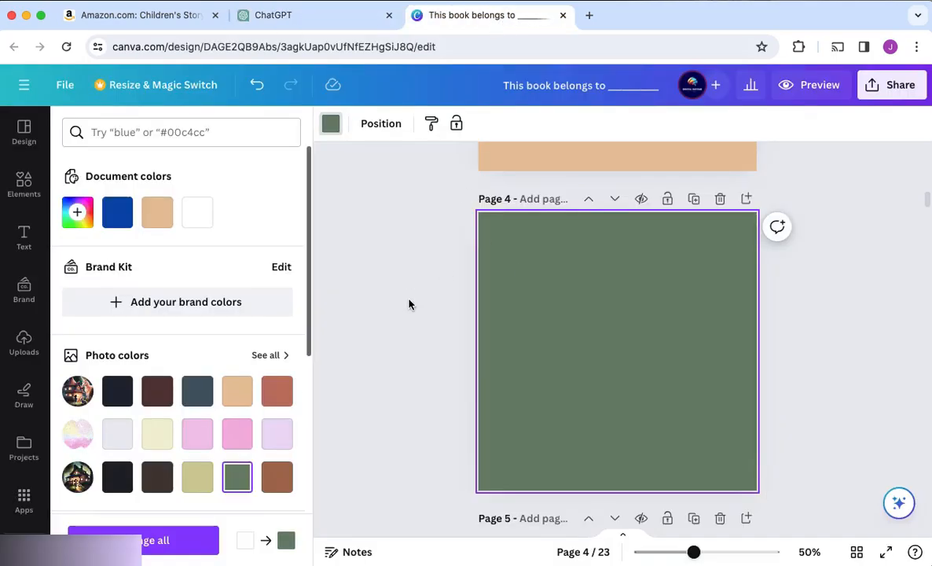
left_click(206, 393)
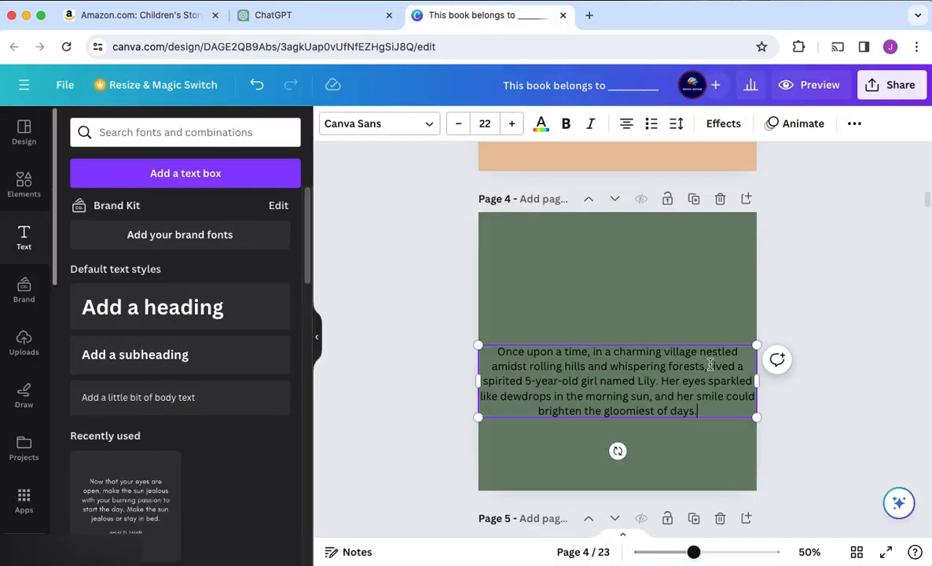
left_click(541, 123)
left_click(117, 390)
left_click_drag(583, 456, 512, 340)
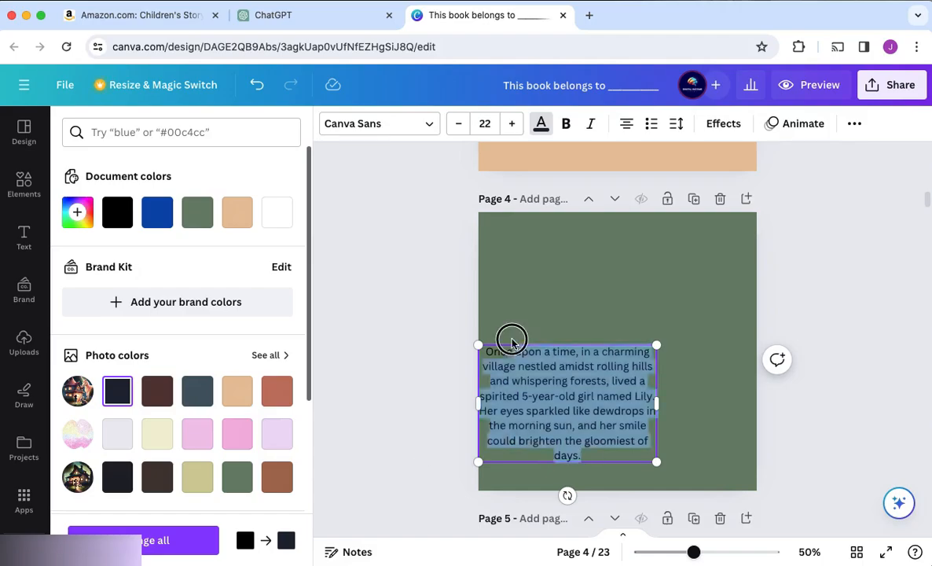
left_click_drag(502, 414, 546, 338)
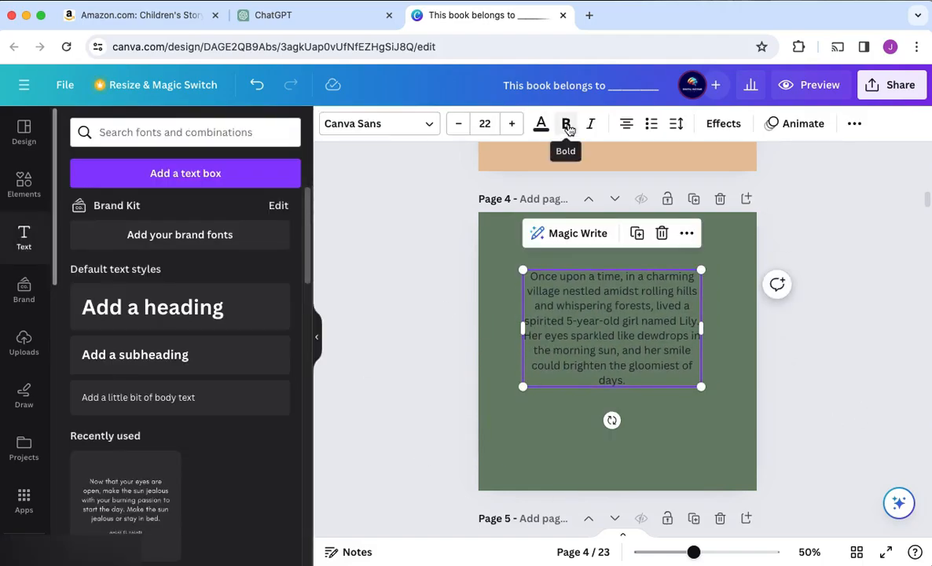
Set the font of page 4's opening paragraph to League Spartan
left_click(428, 125)
left_click(128, 390)
left_click(132, 447)
scroll(134, 440, "down", 2)
left_click(139, 343)
left_click(140, 344)
scroll(124, 409, "up", 3)
Recolour page 4's paragraph tan, increase its font size and adjust its position on the page
left_click(541, 123)
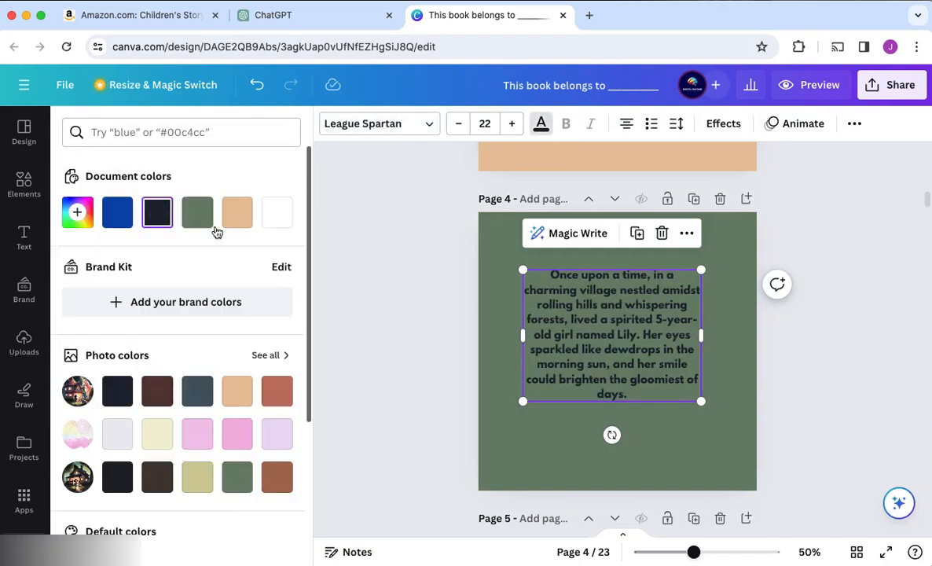
left_click(514, 125)
left_click(514, 124)
left_click(513, 124)
left_click(514, 124)
left_click(777, 430)
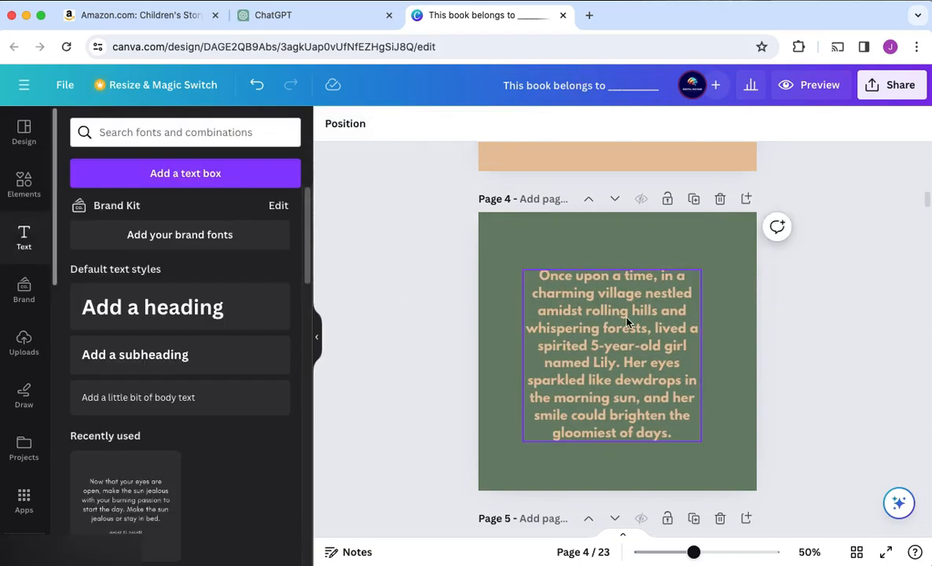
left_click_drag(609, 357, 570, 305)
left_click(861, 385)
Fill page 6 with the green taken from the forest picture
scroll(850, 360, "down", 5)
scroll(849, 360, "up", 5)
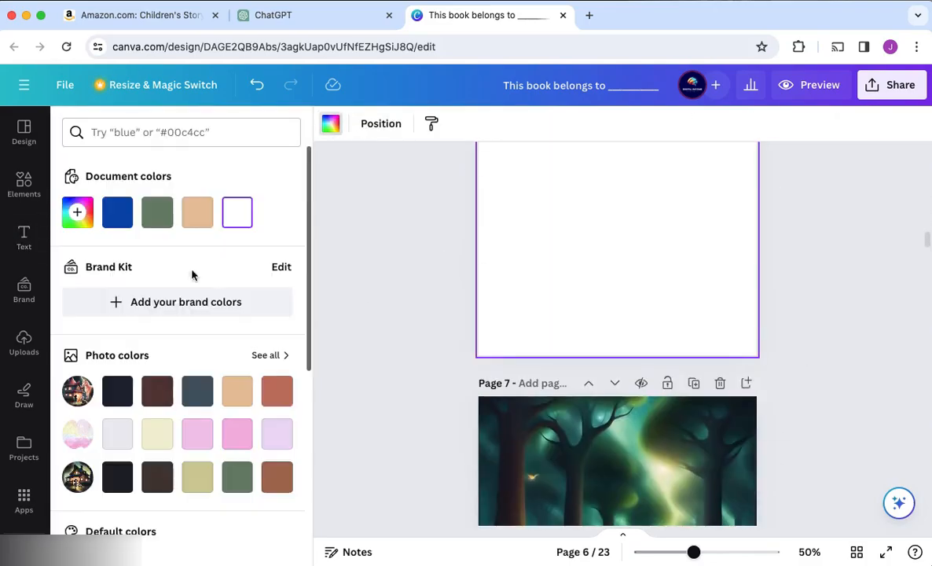
scroll(192, 273, "down", 3)
left_click(194, 297)
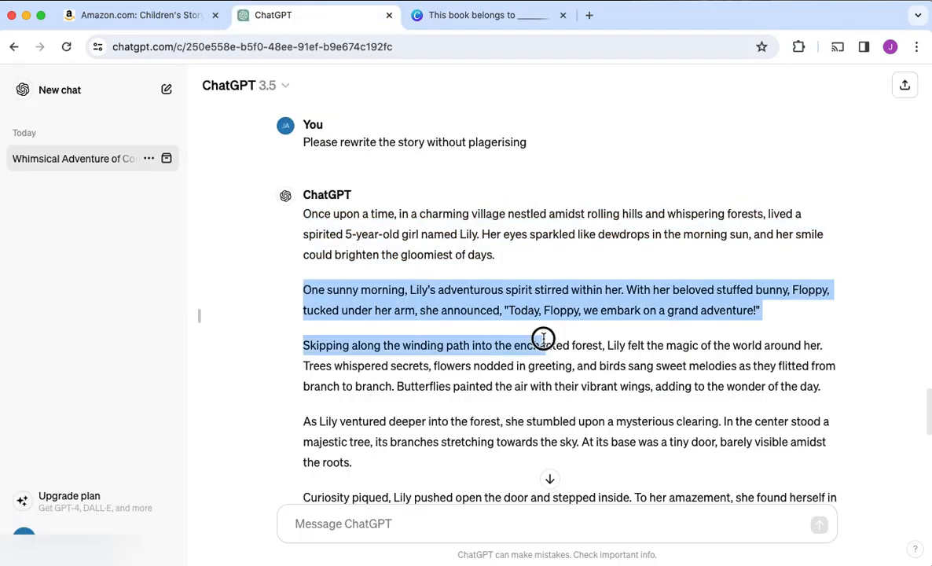
Paste the "One sunny morning" paragraph copied from ChatGPT into Canva for page 6 and delete the unwanted text
key("super+v")
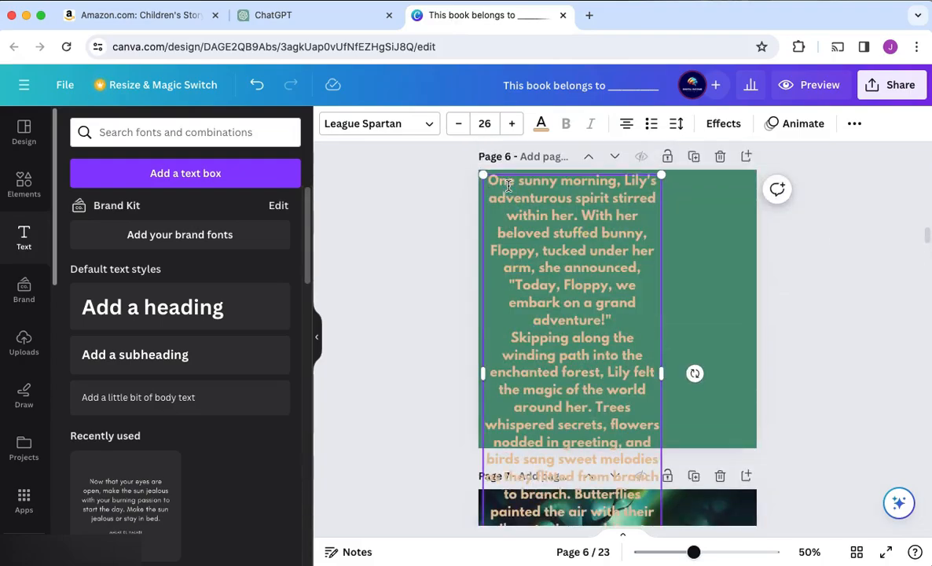
scroll(637, 316, "up", 6)
scroll(636, 316, "down", 3)
double_click(551, 508)
scroll(551, 471, "down", 6)
left_click_drag(611, 156, 640, 381)
key("BackSpace")
left_click(825, 338)
Place the "One sunny morning" paragraph as left-aligned tan League Spartan text in the upper part of page 6
scroll(563, 320, "up", 3)
key("super+x")
left_click(572, 299)
left_click(627, 123)
key("super+v")
left_click_drag(582, 315, 668, 416)
left_click_drag(579, 346, 599, 365)
scroll(556, 324, "up", 5)
scroll(550, 315, "down", 6)
mouse_move(668, 338)
left_mouse_down()
mouse_move(557, 223)
mouse_move(668, 338)
left_mouse_up()
Copy the "Skipping along the winding path" paragraph from ChatGPT and fit it in a wider text box on page 6 in Canva
left_click(281, 15)
left_click(315, 324)
left_click_drag(309, 346, 840, 388)
key("super+c")
left_click(821, 460)
left_click(473, 15)
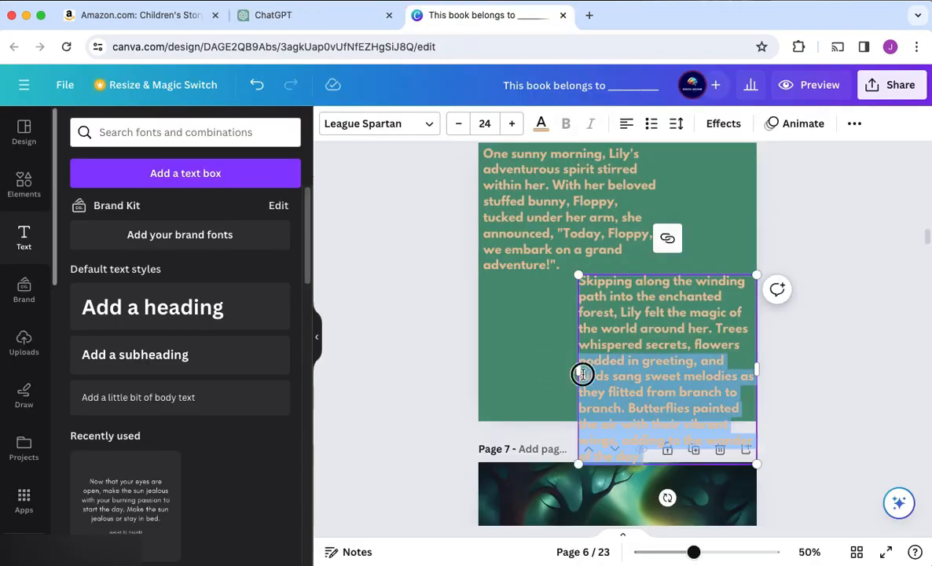
left_click_drag(580, 373, 534, 291)
Widen the "One sunny morning" text box on page 6 to about 6.6
scroll(837, 377, "down", 15)
scroll(837, 377, "up", 15)
scroll(837, 377, "up", 3)
scroll(811, 404, "down", 1)
scroll(811, 404, "up", 1)
left_click(613, 253)
left_click_drag(667, 260, 721, 266)
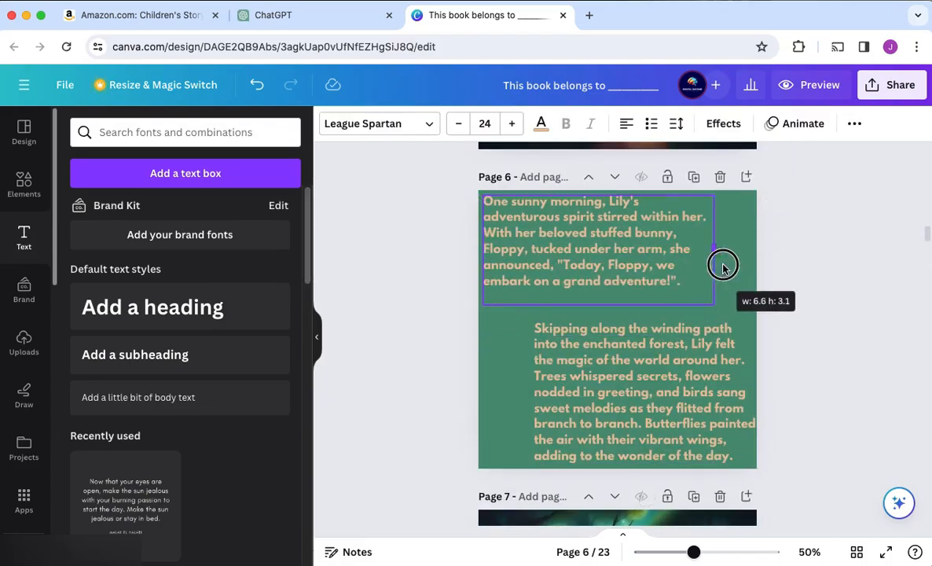
Right-align the "Skipping along the winding path" paragraph in the lower part of page 6
left_click(613, 377)
left_click(485, 123)
left_click(487, 395)
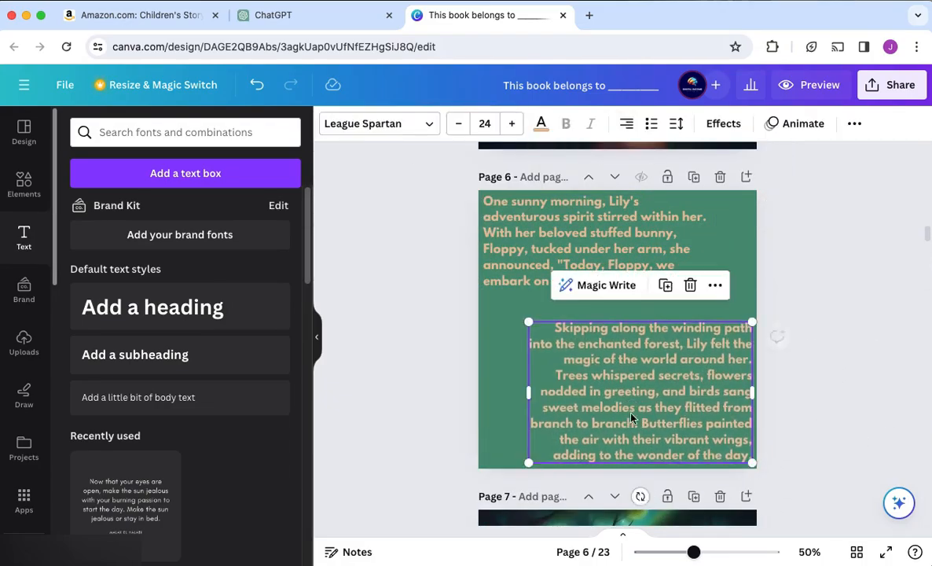
Fill page 8 with a colour picked from the full set of photo colours
scroll(631, 418, "down", 11)
left_click(558, 191)
left_click(332, 125)
left_click(270, 355)
left_click(159, 338)
scroll(448, 291, "up", 3)
scroll(448, 292, "up", 8)
Copy the paragraph about the mysterious clearing from ChatGPT and position it on page 8 in Canva
left_click(483, 194)
left_click(293, 17)
scroll(299, 314, "down", 2)
left_click_drag(304, 300, 362, 341)
key("super+c")
left_click(483, 16)
key("super+v")
left_click_drag(541, 257, 576, 411)
left_click(880, 364)
Fill page 10 with the dark purple from the photo colours
scroll(875, 349, "down", 8)
left_click(574, 510)
left_click(543, 212)
left_click(332, 125)
left_click(270, 355)
left_click(121, 380)
scroll(390, 304, "up", 2)
Copy the paragraphs from "Curiosity piqued" to "I've come seeking adventure!" from ChatGPT and paste them onto page 10 in Canva
key("super+v")
key("super+z")
left_click(293, 17)
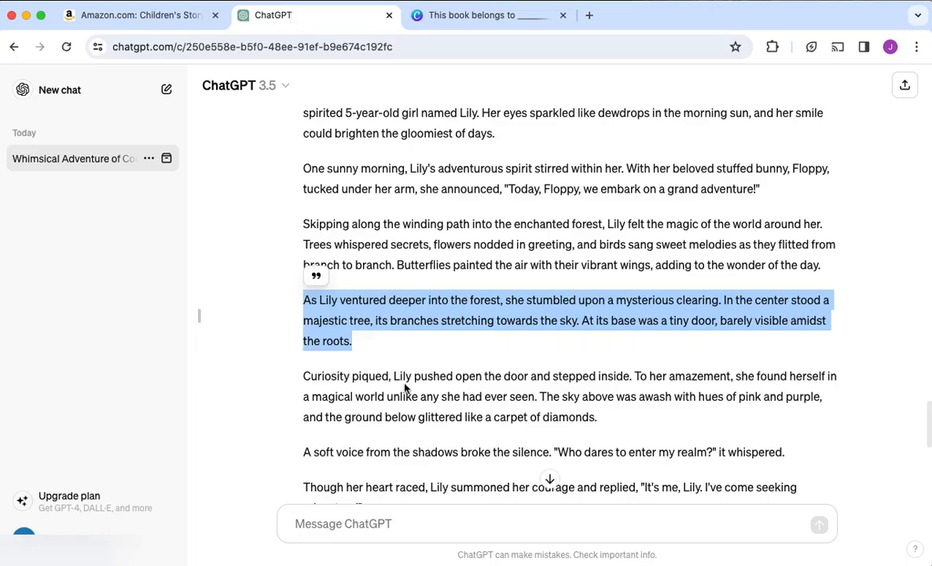
scroll(316, 381, "down", 2)
left_click_drag(305, 310, 495, 445)
key("super+c")
left_click(484, 15)
key("super+v")
Reposition page 10's story text and widen its box so that the paragraphs fit within the page
left_click_drag(562, 374, 588, 305)
left_click(592, 304)
left_click_drag(621, 440, 607, 287)
left_click(827, 331)
scroll(826, 331, "down", 1)
left_click(629, 322)
left_click_drag(508, 317, 497, 316)
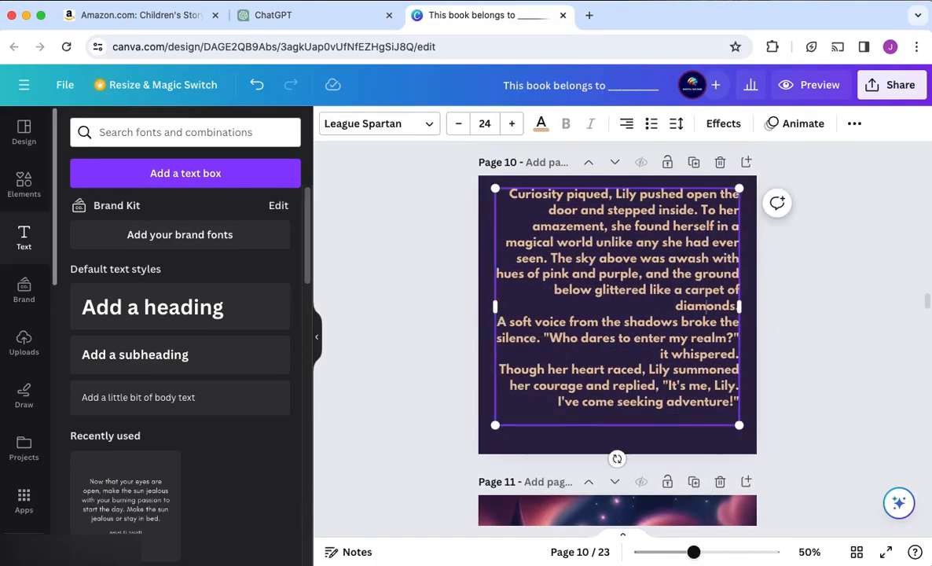
left_click(786, 308)
Brush over the right-hand one of the two small figures in page 11's picture with Magic Eraser
scroll(787, 309, "down", 5)
left_click(629, 260)
left_click(350, 124)
left_click(175, 231)
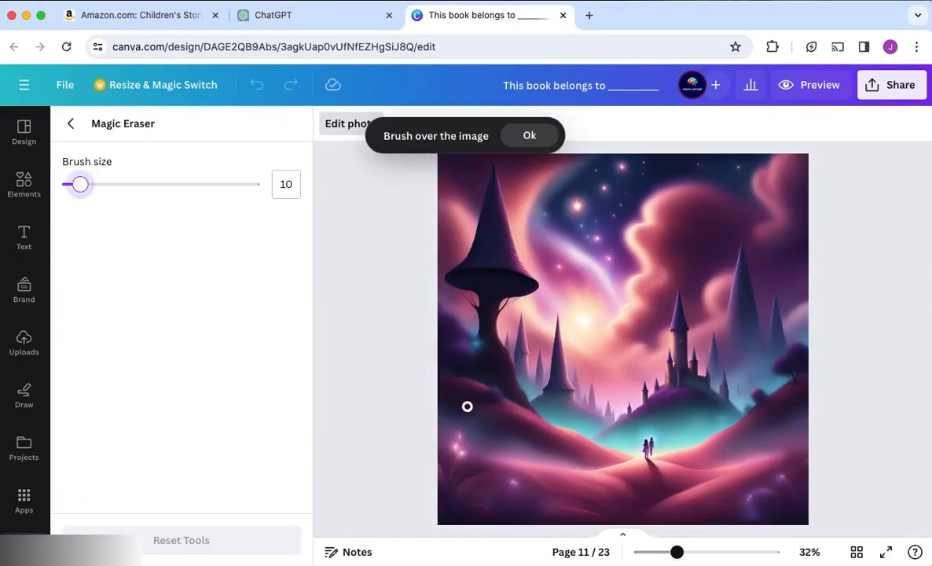
left_click_drag(651, 437, 654, 454)
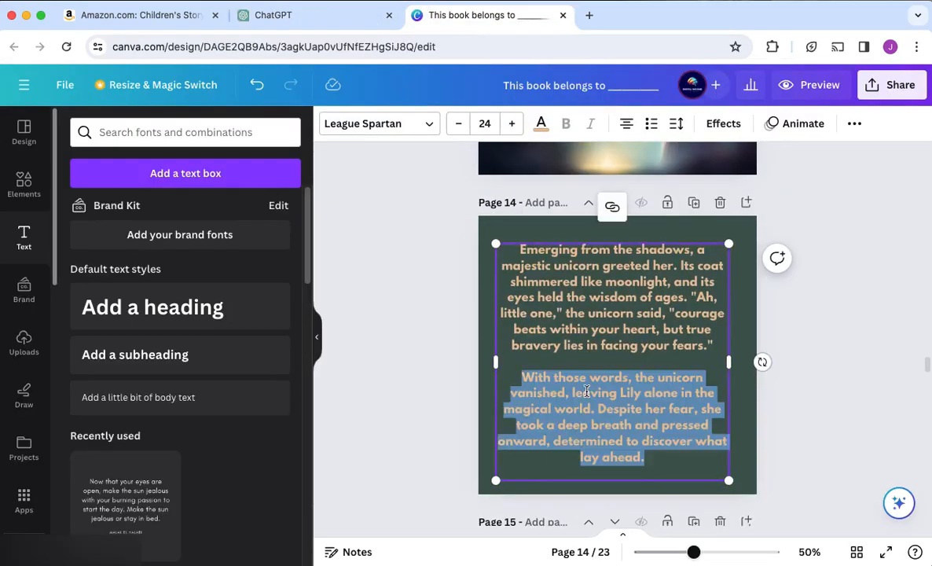
Paste the paragraphs from "Emerging from the shadows" to "lay ahead." onto page 12
key("ctrl+v")
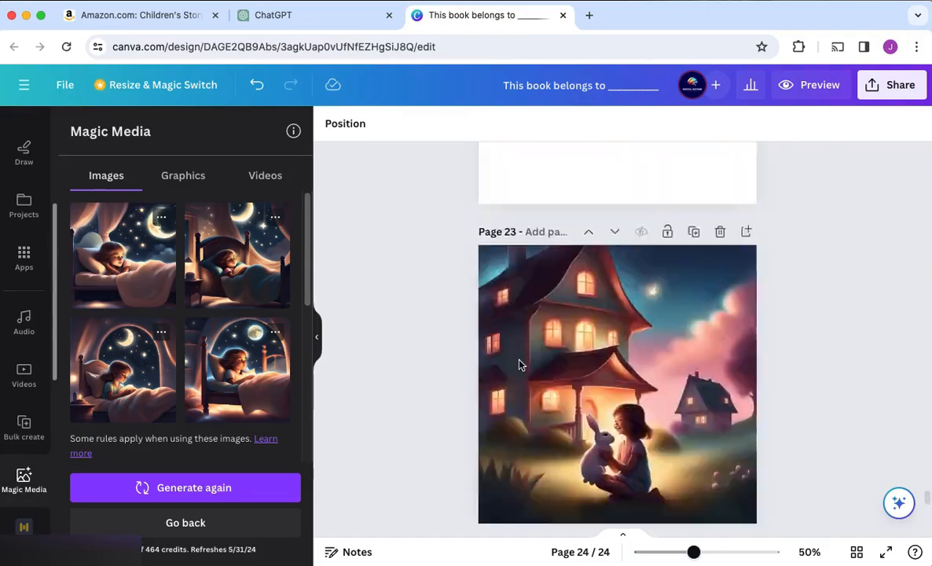
Generate another set of Magic Media pictures of the girl in bed under a starry night sky
left_click(596, 449)
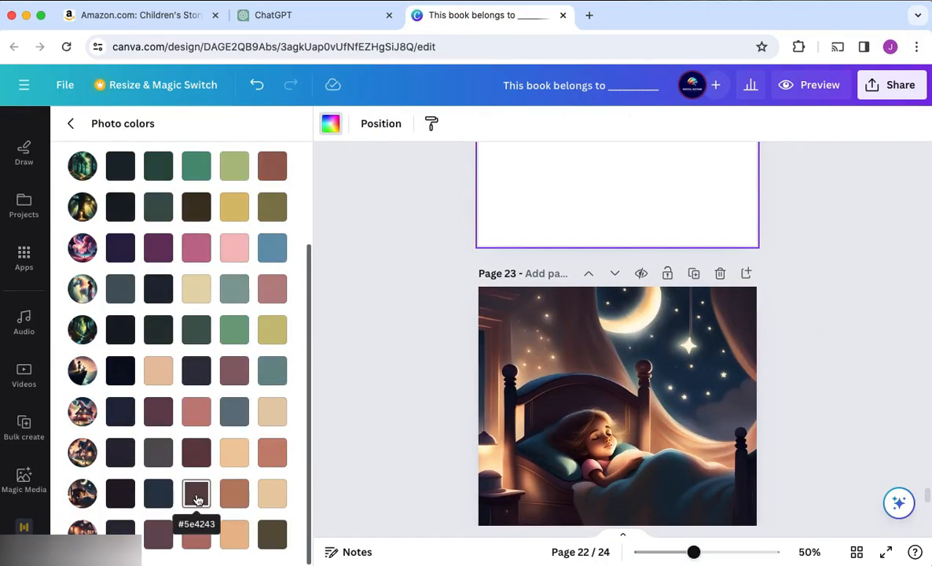
left_click(252, 16)
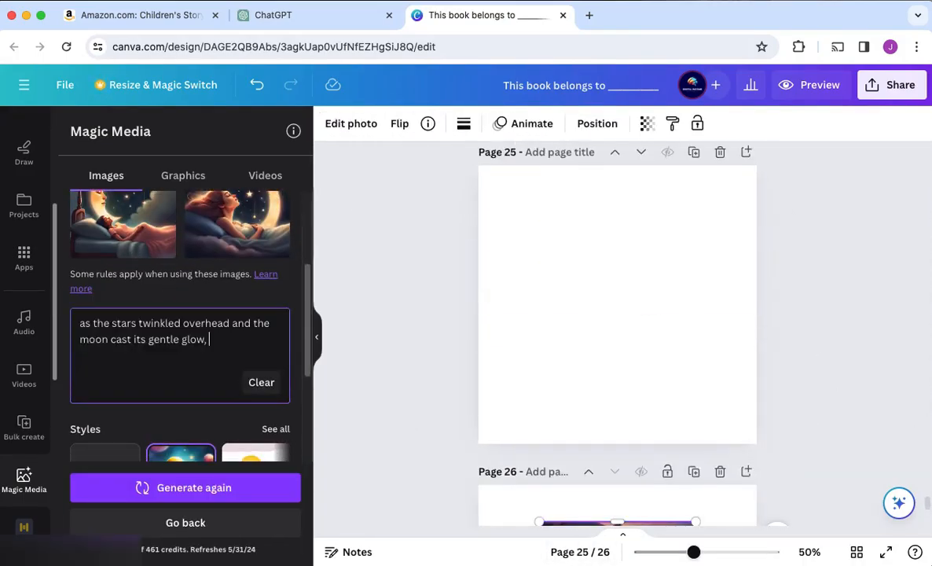
left_click(219, 491)
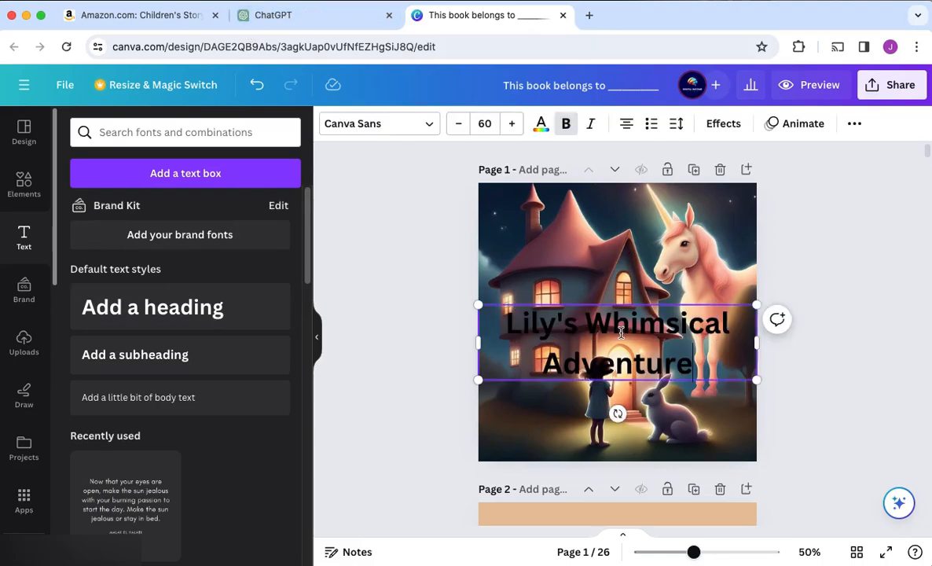
Try several fonts on the cover title "Lily's Whimsical Adventure", ending with Grand Hotel
left_click(428, 125)
scroll(144, 330, "down", 2)
left_click(118, 350)
left_click(133, 288)
scroll(118, 377, "down", 15)
left_click(123, 361)
scroll(122, 361, "down", 3)
left_click(125, 337)
scroll(121, 391, "down", 8)
left_click(117, 360)
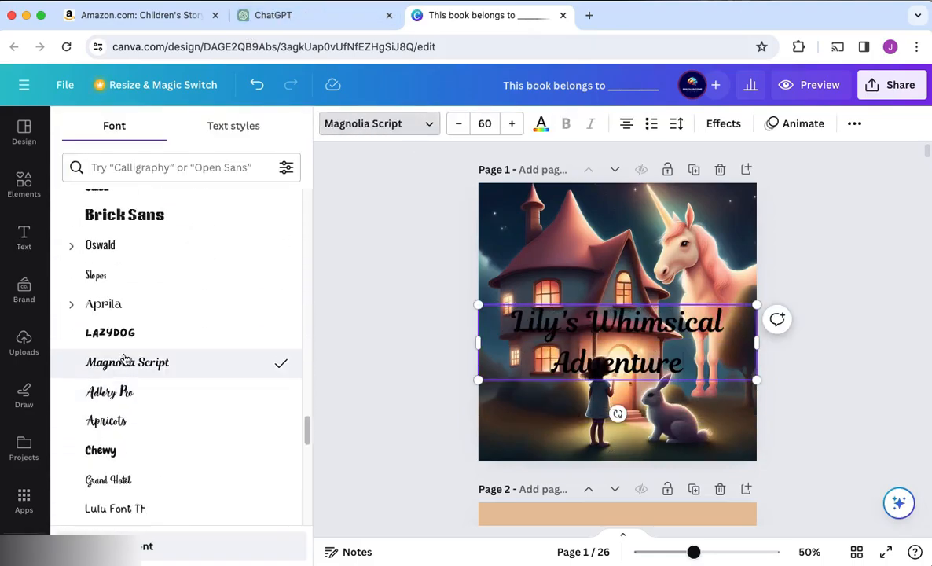
scroll(118, 360, "down", 1)
left_click(109, 400)
Colour the cover title with the light peach from the document colours
left_click(541, 124)
scroll(114, 292, "down", 3)
scroll(115, 292, "up", 3)
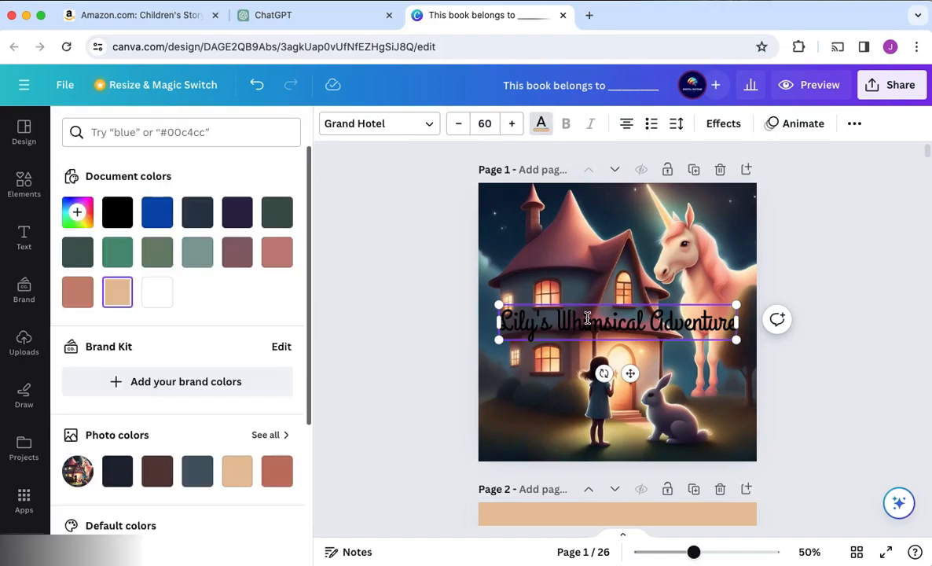
left_click(115, 291)
Try the Curve shape on the cover title and enlarge the lettering to size 68
left_click(724, 123)
scroll(177, 354, "down", 3)
left_click(177, 500)
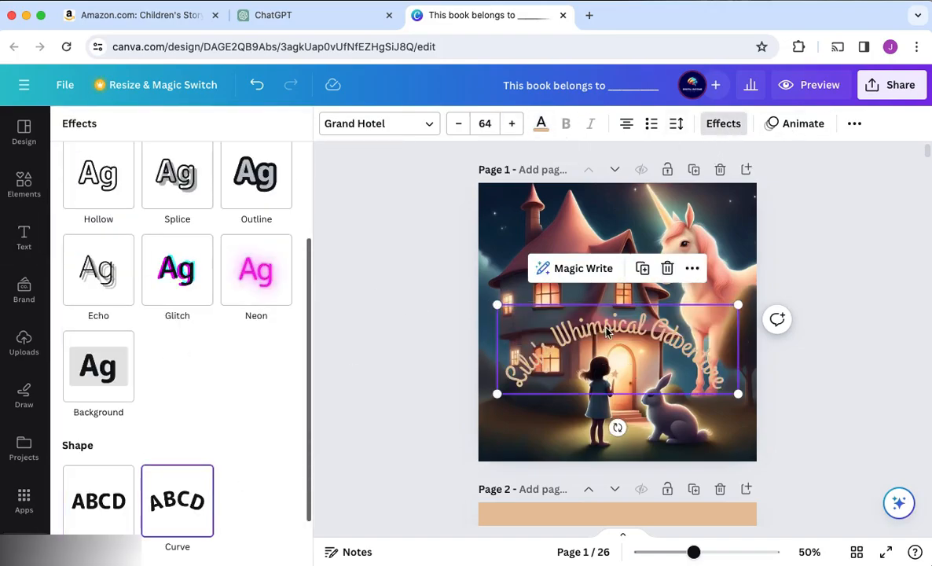
left_click_drag(612, 289, 673, 195)
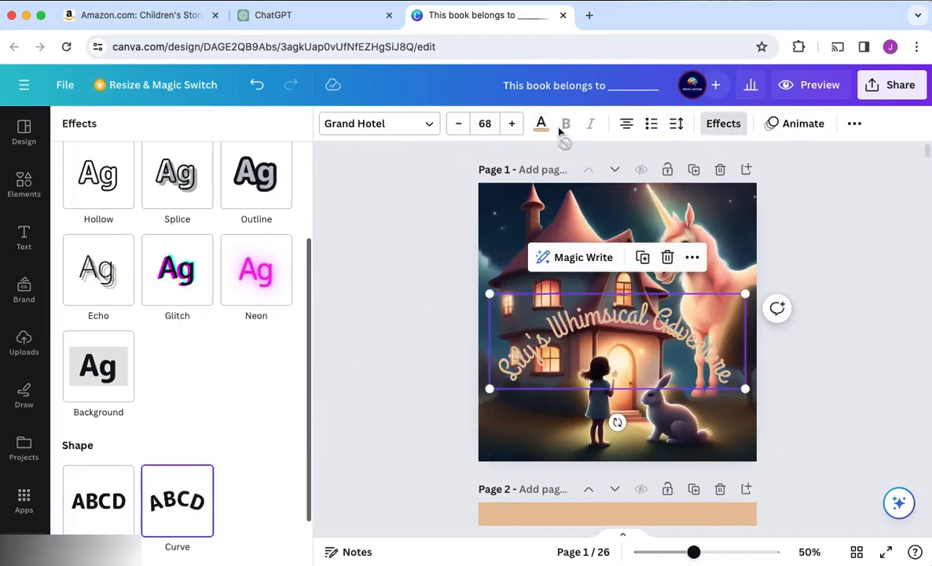
Give the cover title a dark purple outline with thickness 200, and move it higher on the cover
left_click(732, 124)
left_click(256, 313)
left_click(282, 444)
left_click(187, 284)
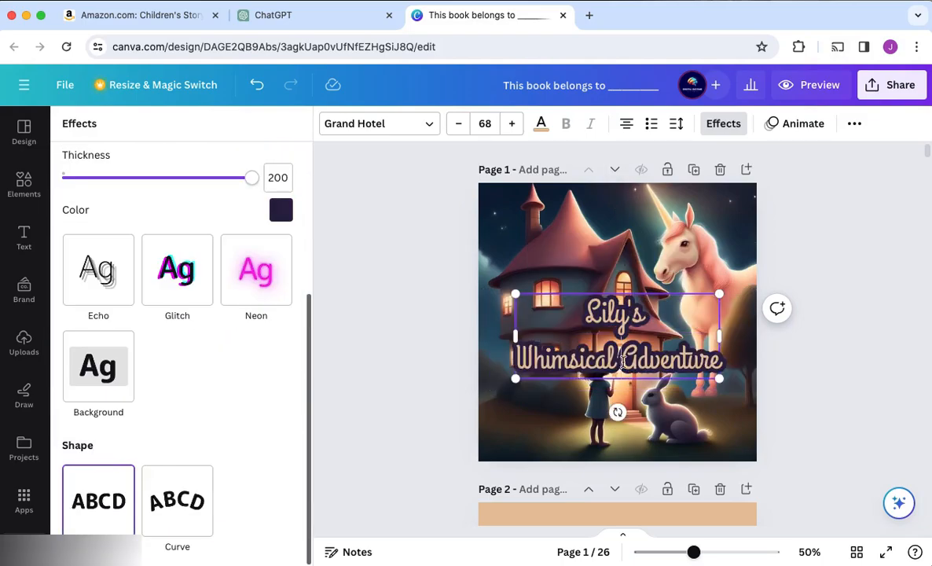
left_click_drag(616, 357, 611, 311)
left_click(833, 407)
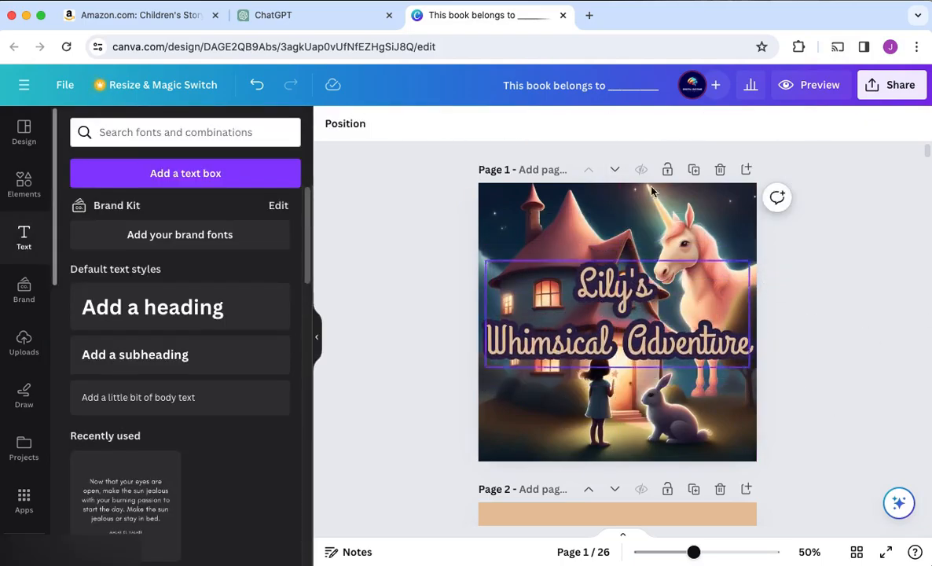
Change the cover title's font to Chewy and position its three lines around the middle of the cover
left_click(621, 340)
left_click(377, 126)
scroll(189, 275, "down", 1)
left_click(189, 272)
left_click_drag(628, 291, 618, 250)
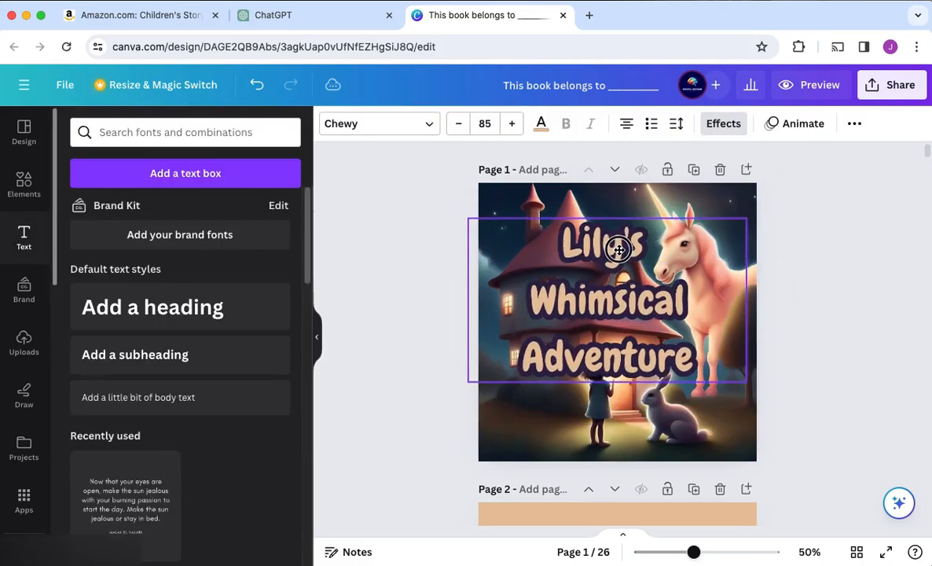
left_click_drag(638, 305, 664, 392)
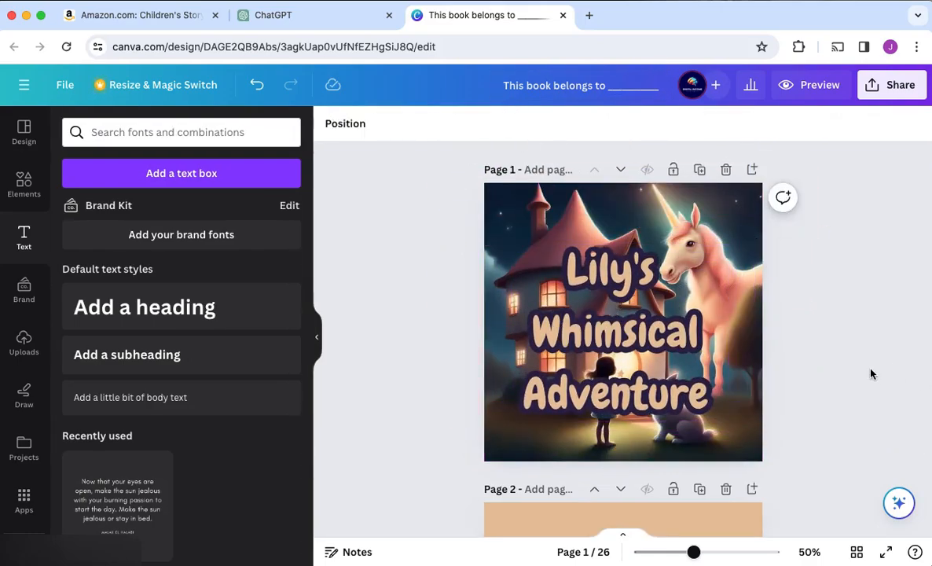
Look through all pages of the book, from the cover to the last page, to check text and pictures
scroll(876, 313, "down", 20)
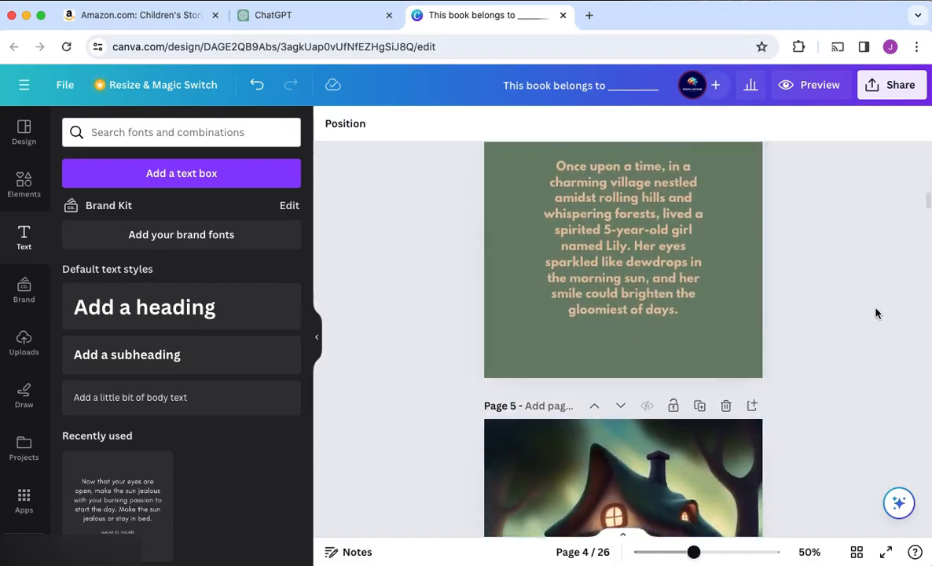
scroll(877, 313, "down", 15)
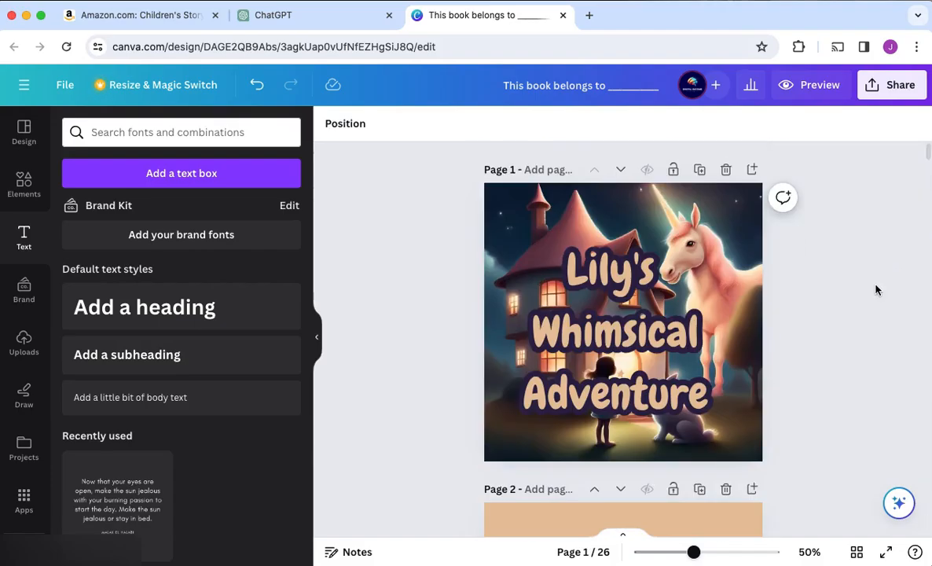
left_click(645, 294)
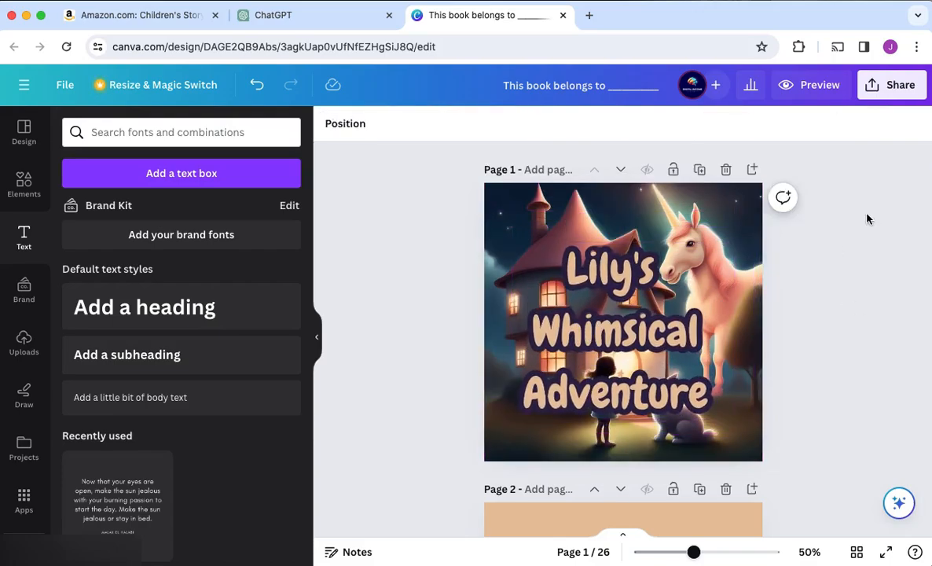
scroll(865, 235, "down", 20)
scroll(871, 210, "down", 20)
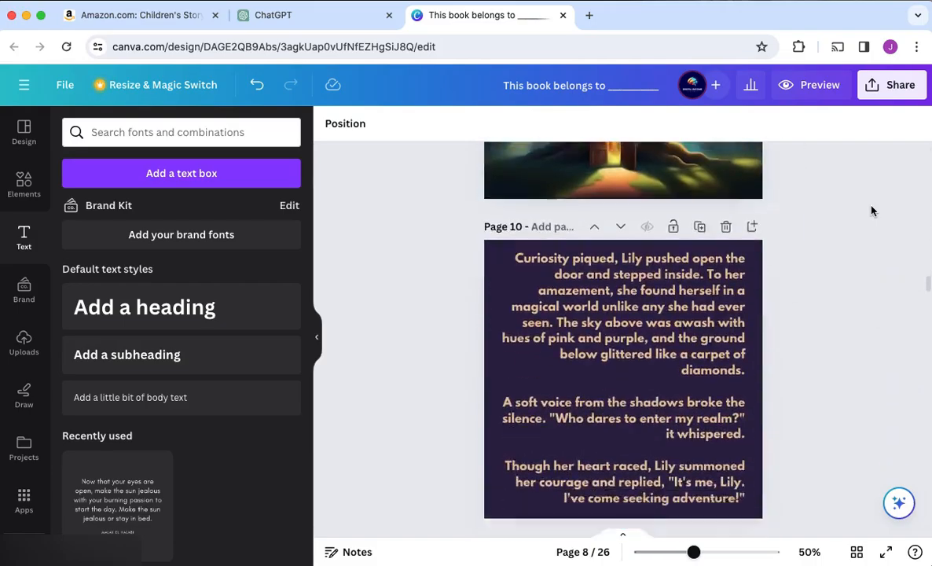
scroll(872, 210, "down", 20)
scroll(872, 210, "up", 20)
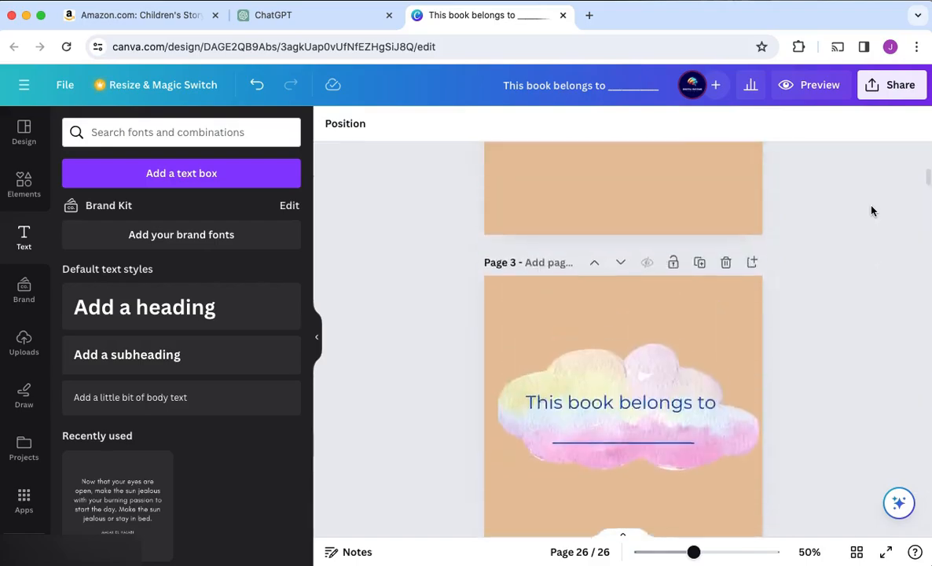
scroll(870, 209, "up", 5)
Preview the book spread by spread from the cover to page 26, checking how pictures and text pair up
left_click(818, 85)
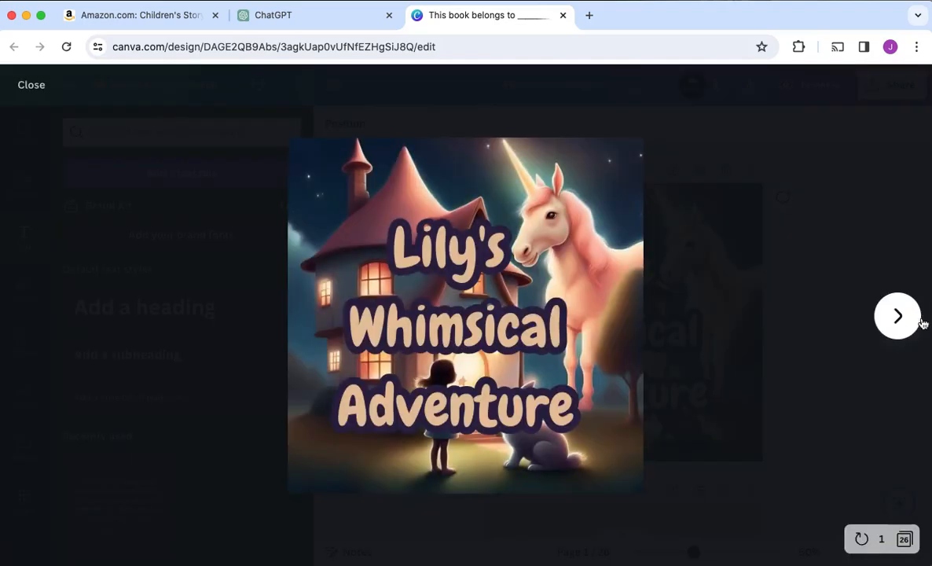
left_click(899, 315)
left_click(897, 315)
left_click(898, 315)
left_click(897, 316)
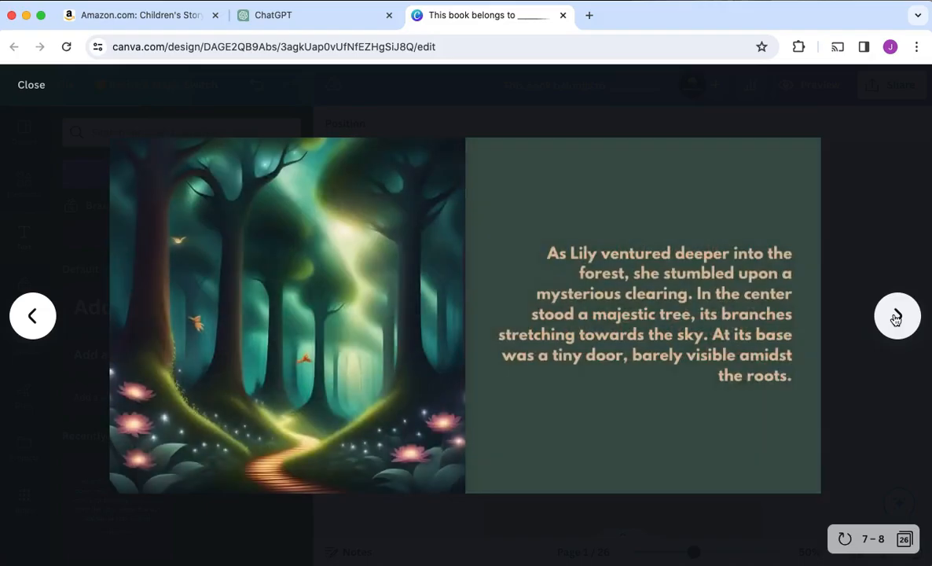
left_click(897, 316)
left_click(897, 316)
left_click(897, 316)
left_click(897, 316)
left_click(897, 316)
left_click(896, 316)
left_click(897, 316)
left_click(897, 316)
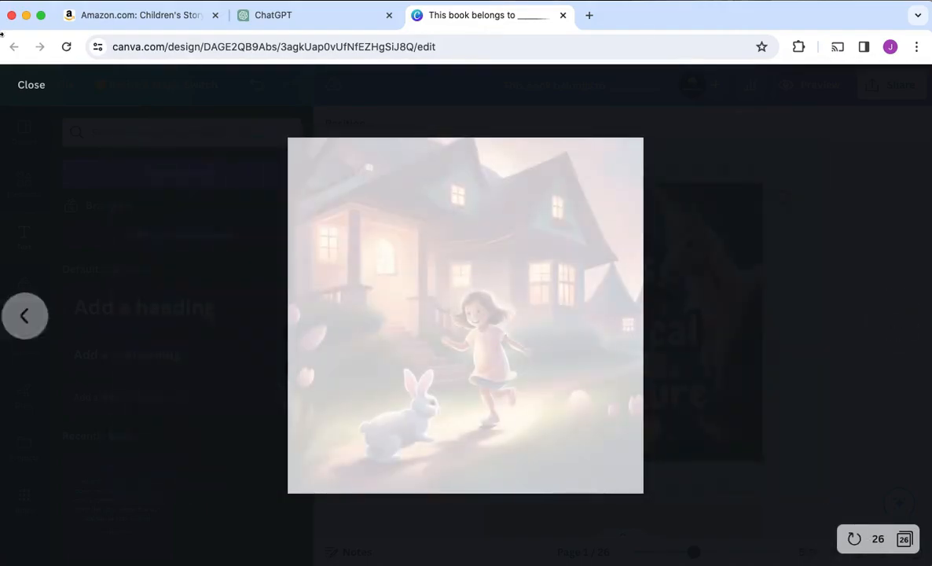
left_click(29, 84)
Delete the blank peach page 2 that follows the cover
scroll(412, 268, "up", 20)
scroll(704, 214, "down", 3)
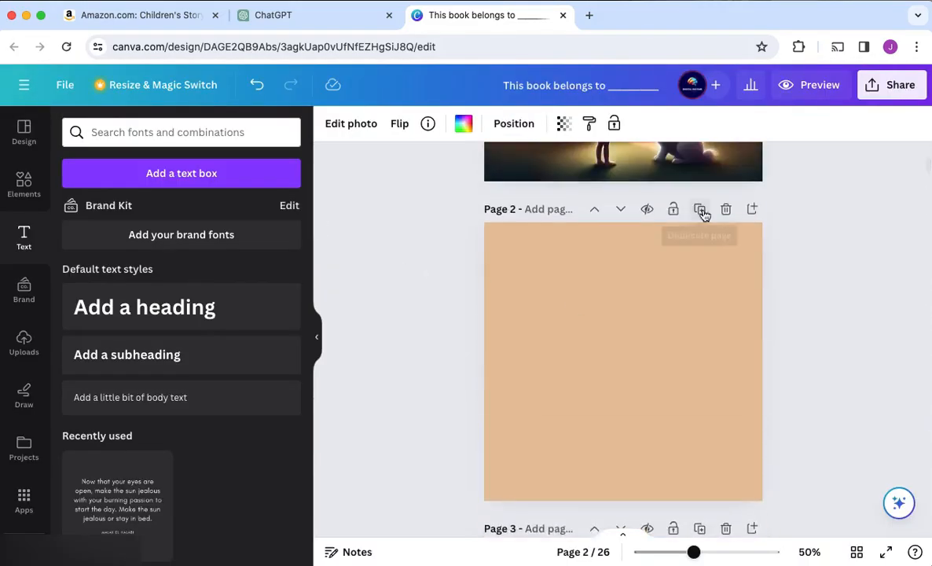
Preview the book again from the cover through to its end to check that each spread pairs text with its picture
left_click(797, 82)
left_click(30, 314)
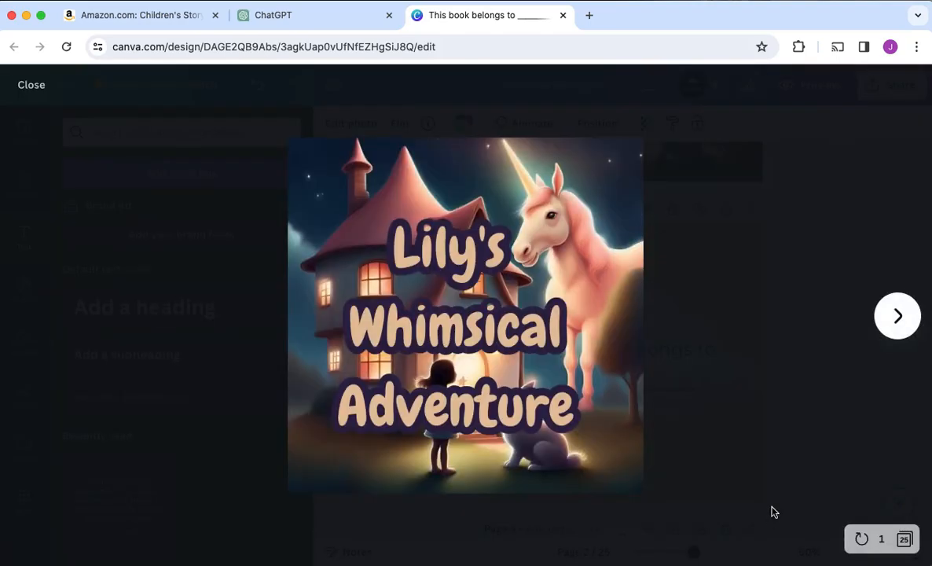
left_click(903, 327)
left_click(898, 318)
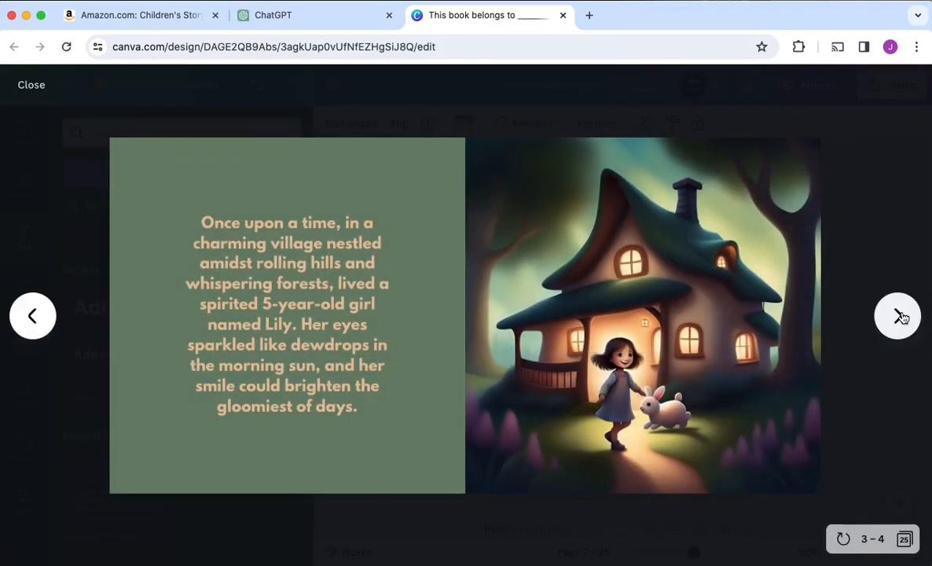
left_click(900, 316)
left_click(900, 316)
left_click(900, 316)
left_click(900, 316)
left_click(901, 316)
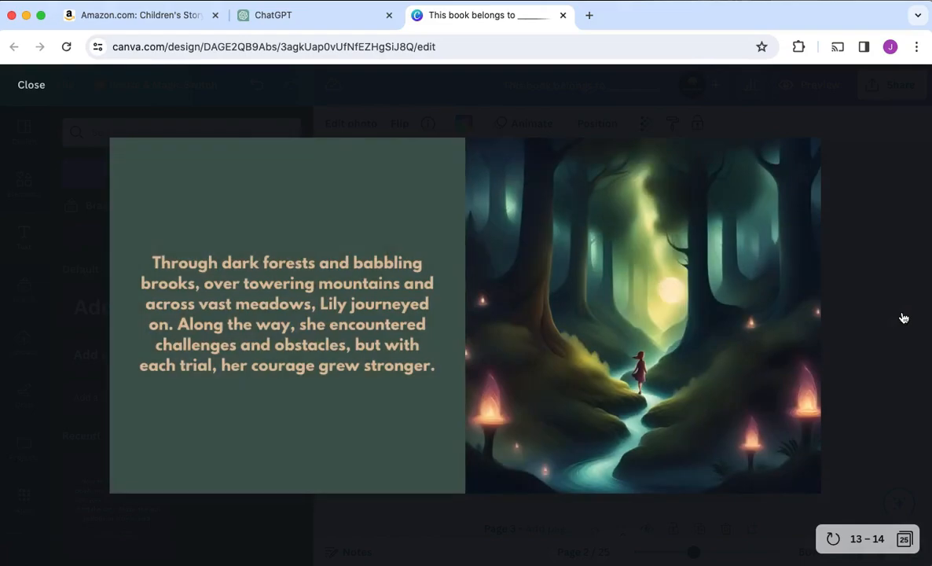
left_click(904, 318)
left_click(904, 318)
left_click(903, 317)
left_click(903, 318)
left_click(903, 318)
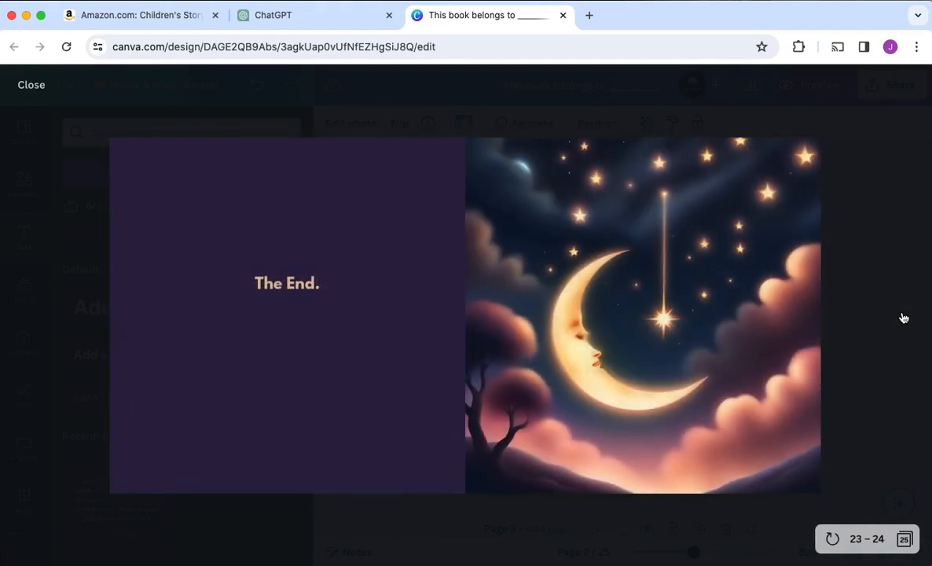
left_click(903, 318)
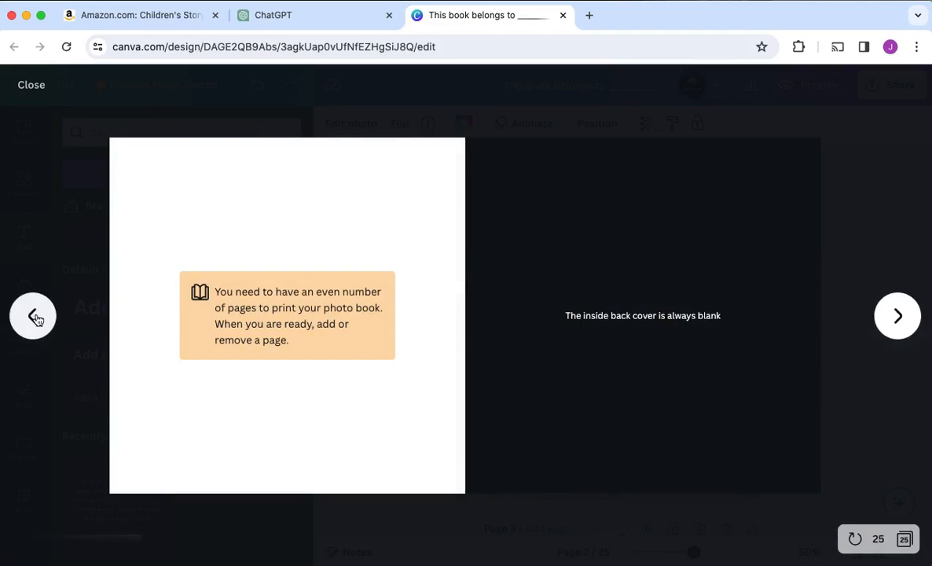
Compare the "The End." spread with the closing pages in the preview, and return to the editor
left_click(33, 316)
left_click(903, 314)
left_click(41, 325)
left_click(894, 315)
left_click(33, 316)
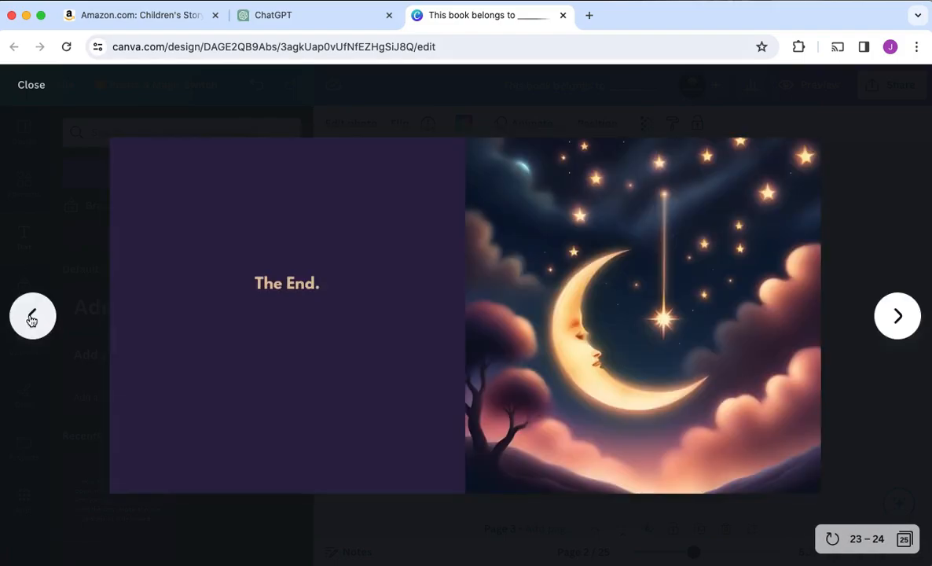
left_click(25, 86)
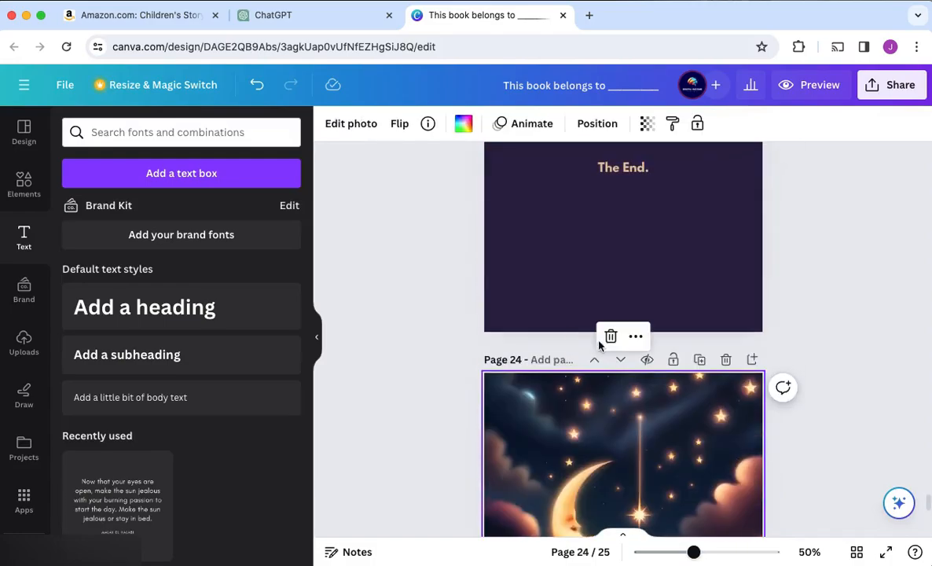
Move the "The End." text from page 23 onto page 24's moon picture and delete the dark purple page 23
scroll(661, 261, "up", 3)
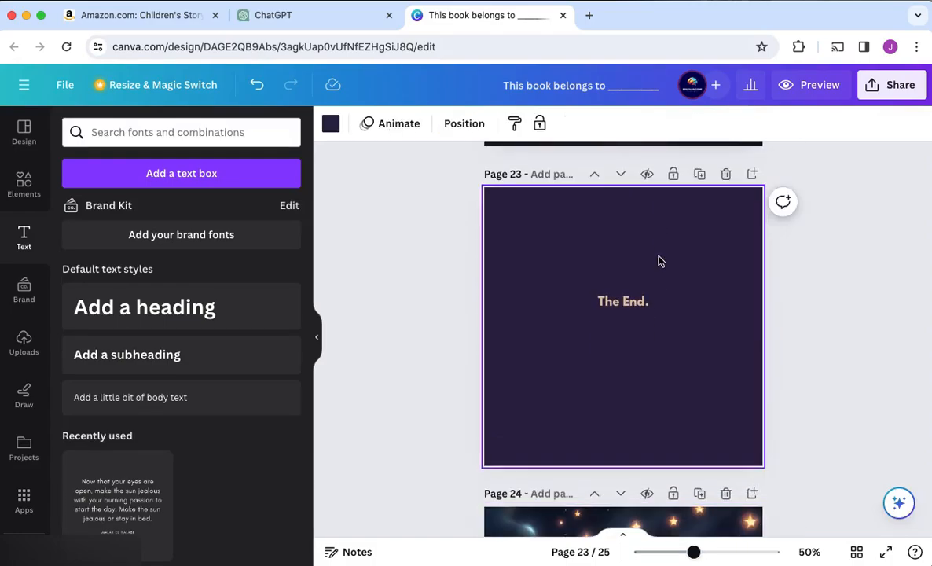
left_click_drag(629, 301, 635, 267)
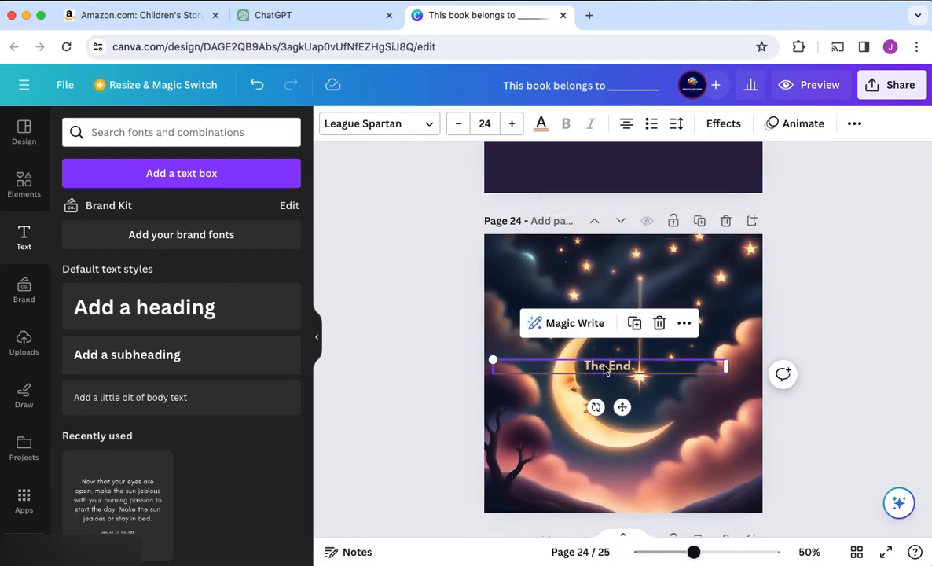
left_click(595, 172)
left_click(727, 254)
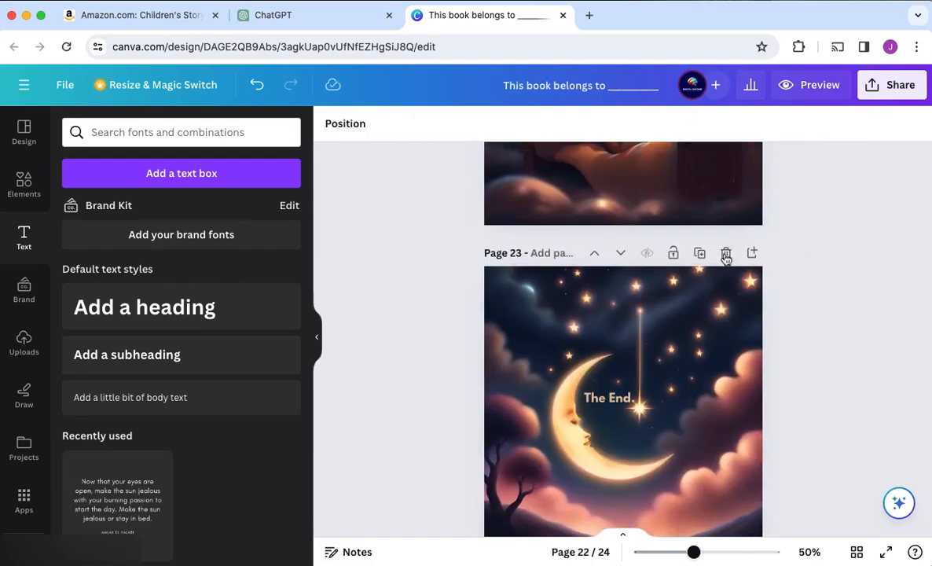
Fade the moon picture on page 23 by making it partly transparent
left_click(728, 377)
left_click(646, 123)
left_click_drag(606, 183, 539, 185)
Position "The End." inside the moon's crescent on page 23, just above the large hanging star
left_click_drag(610, 399, 625, 431)
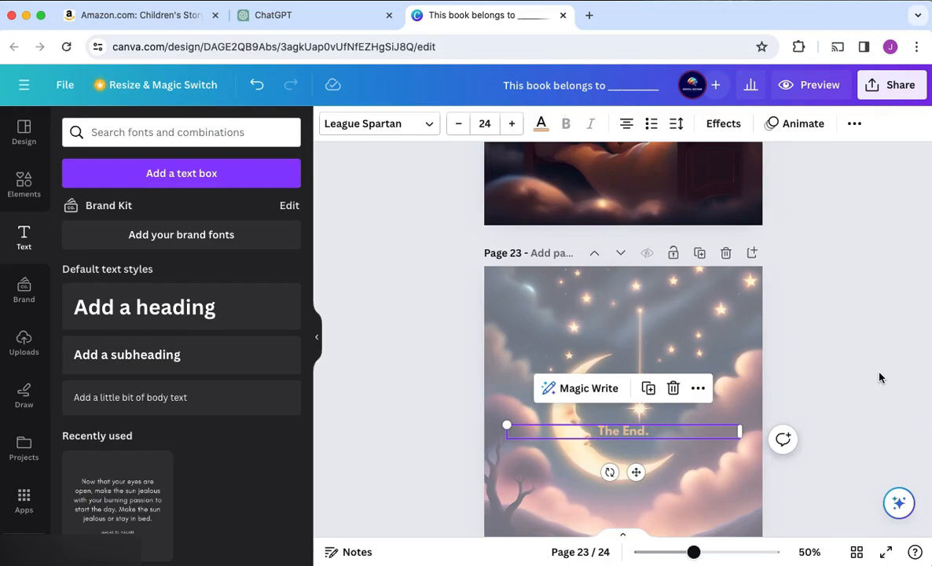
left_click(880, 379)
scroll(879, 379, "down", 3)
scroll(879, 365, "up", 4)
scroll(880, 365, "up", 5)
scroll(880, 365, "down", 5)
scroll(880, 365, "up", 5)
scroll(633, 500, "down", 2)
left_click_drag(633, 470, 640, 427)
left_click(893, 399)
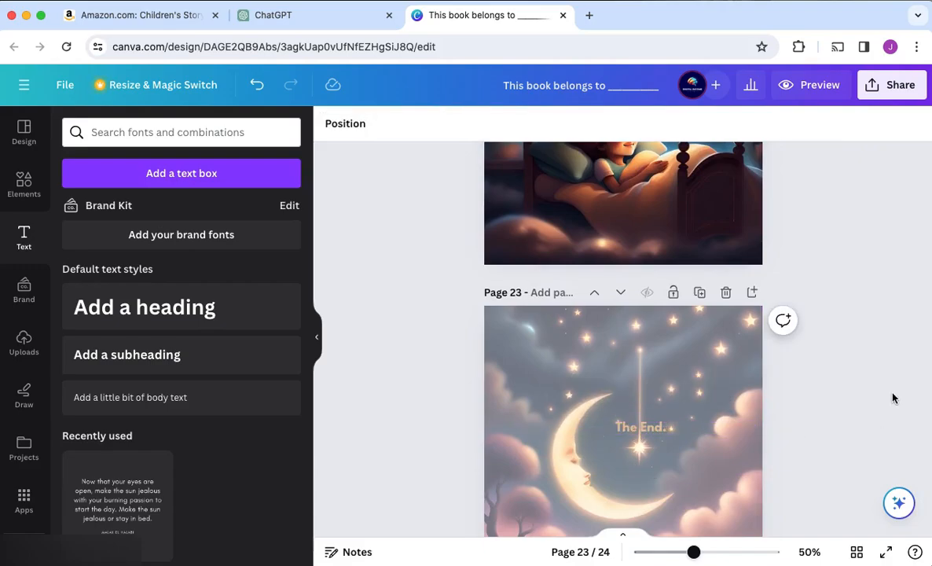
Preview the book and leaf through its spreads from the front cover to the back cover, and return to the editor
scroll(904, 397, "down", 2)
left_click(798, 85)
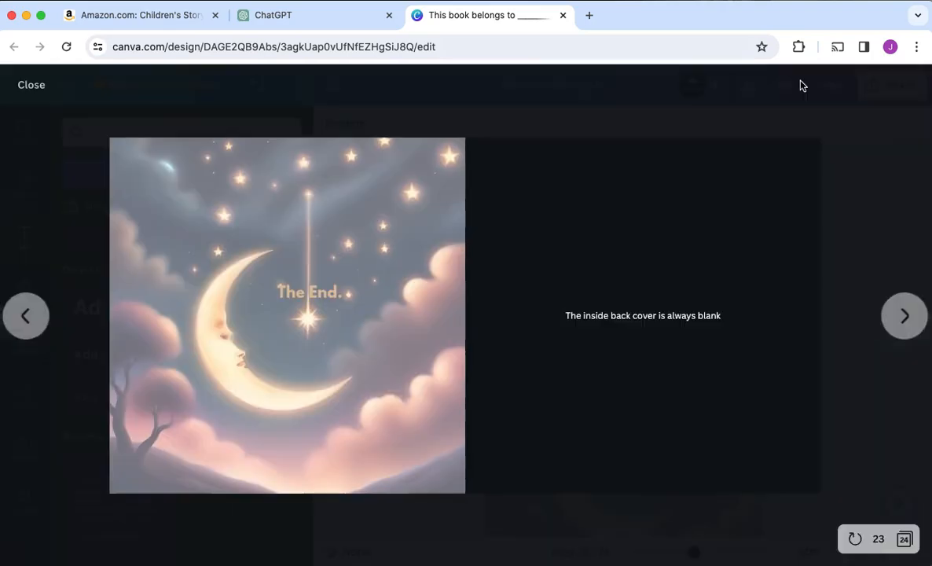
left_click(44, 320)
left_click(43, 320)
left_click(43, 320)
left_click(43, 320)
left_click(43, 320)
left_click(43, 320)
left_click(43, 320)
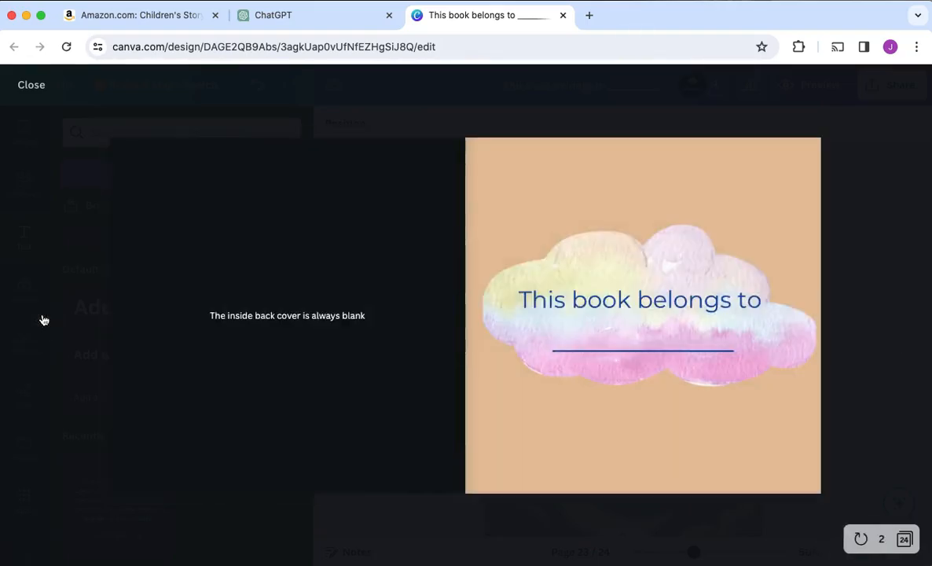
left_click(43, 320)
left_click(896, 316)
left_click(896, 317)
left_click(896, 317)
left_click(896, 317)
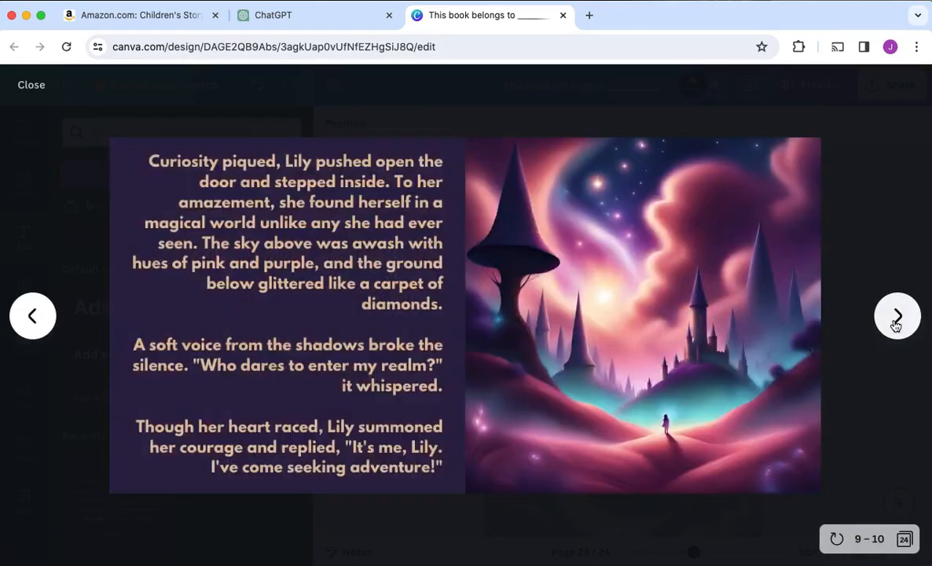
left_click(897, 317)
left_click(896, 317)
left_click(896, 316)
left_click(896, 317)
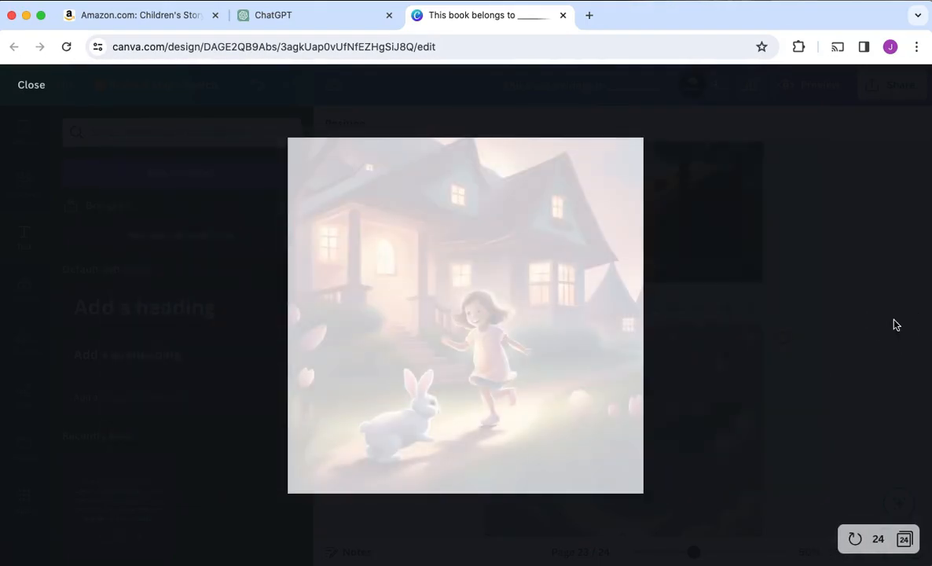
left_click(27, 85)
Download all 24 pages as a PDF Print file with the CMYK colour profile for professional printing
scroll(907, 219, "up", 20)
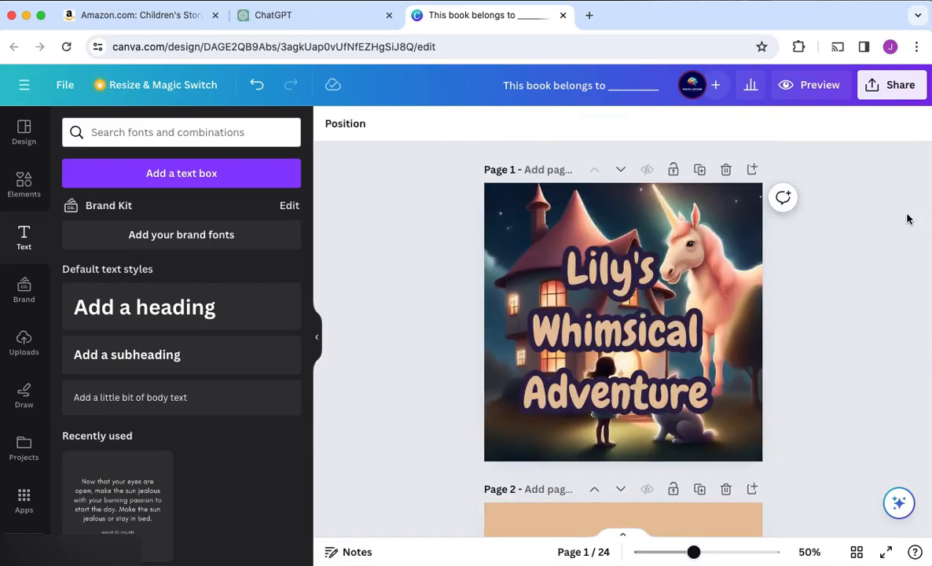
left_click(894, 88)
left_click(679, 453)
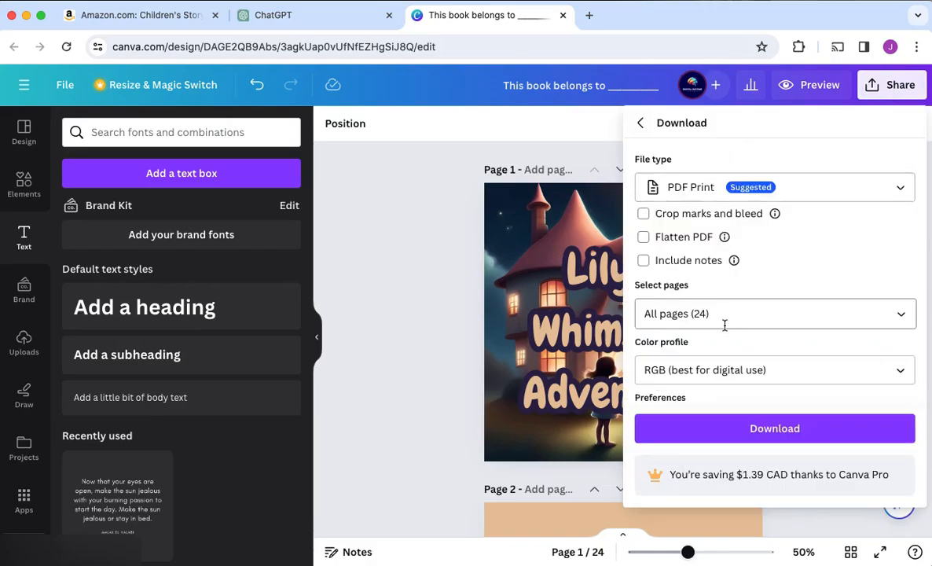
left_click(800, 196)
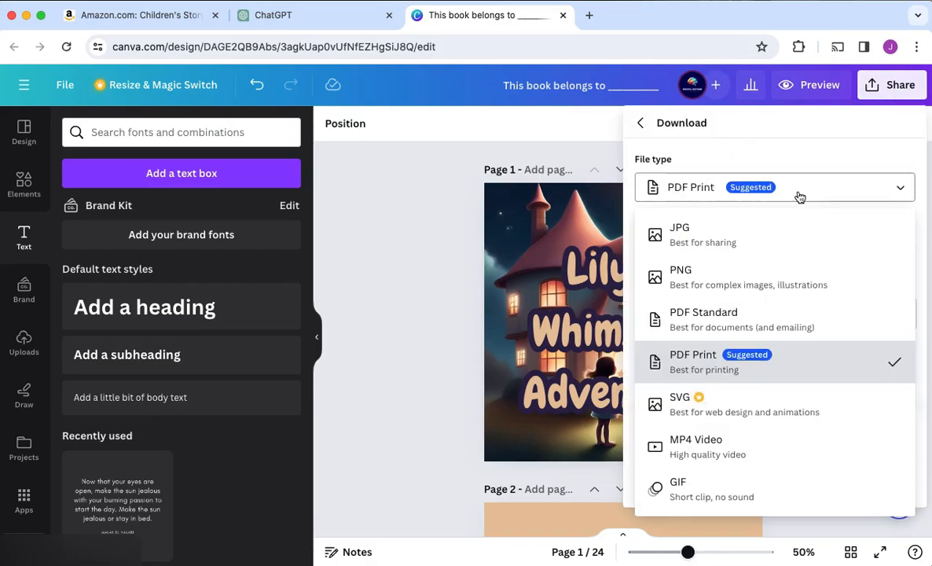
left_click(800, 197)
left_click(745, 358)
left_click(736, 423)
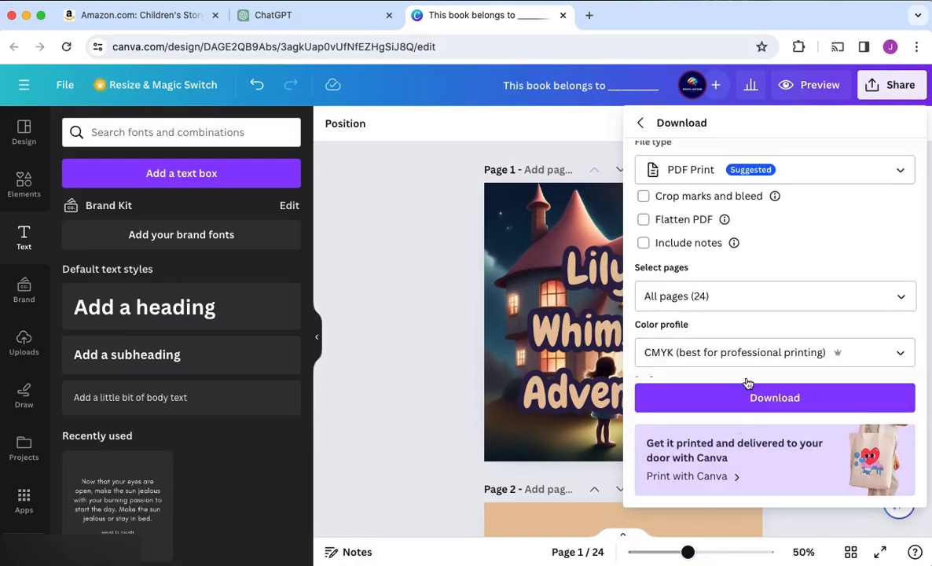
left_click(794, 396)
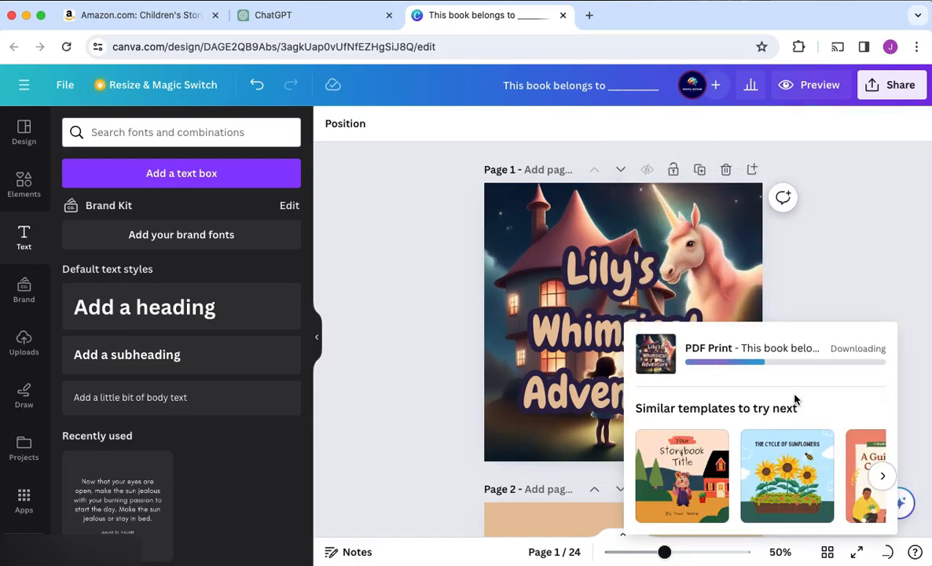